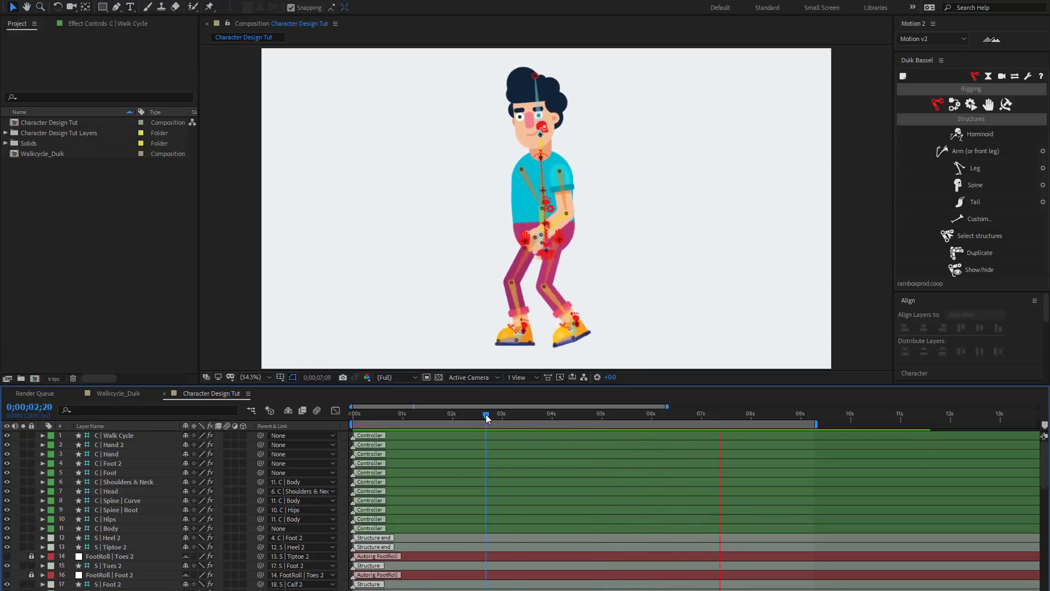
Import the Illustrator file Character Design Tut_01 as Composition - Retain Layer Sizes and open the imported composition
left_click(773, 413)
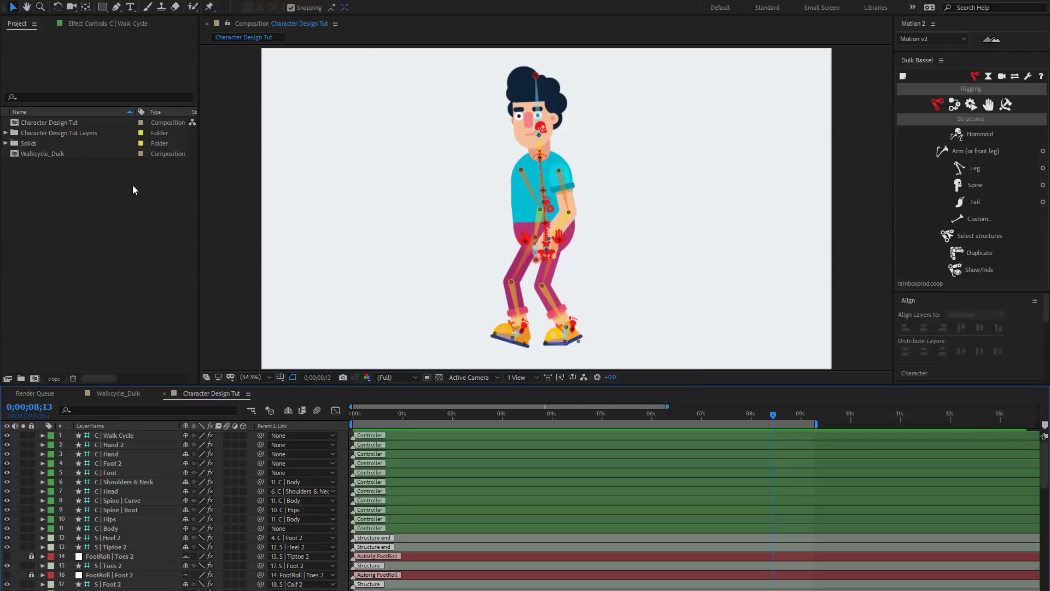
double_click(133, 185)
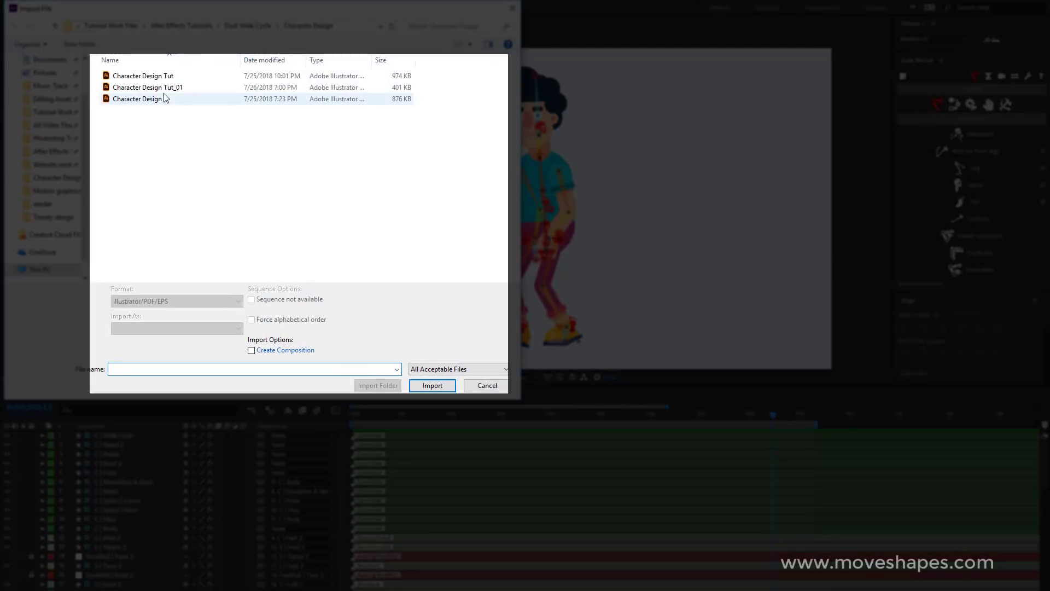
left_click(175, 329)
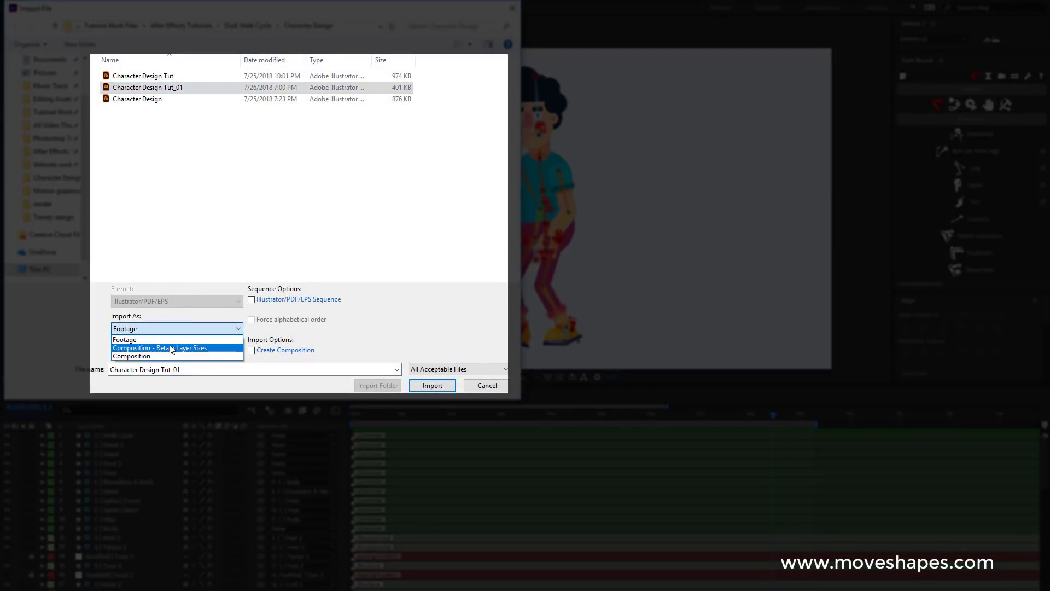
left_click(218, 351)
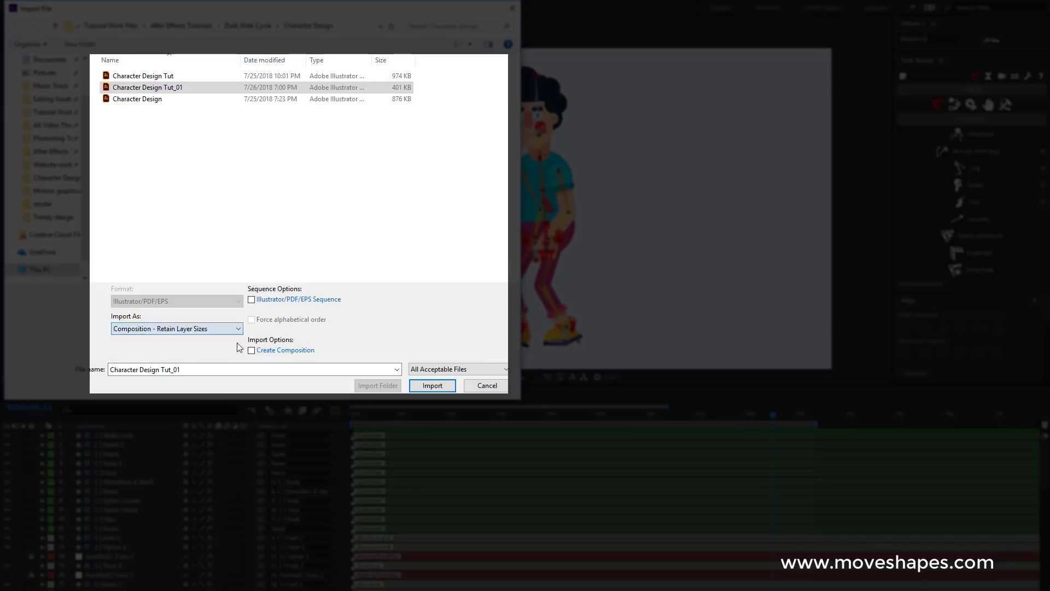
left_click(434, 385)
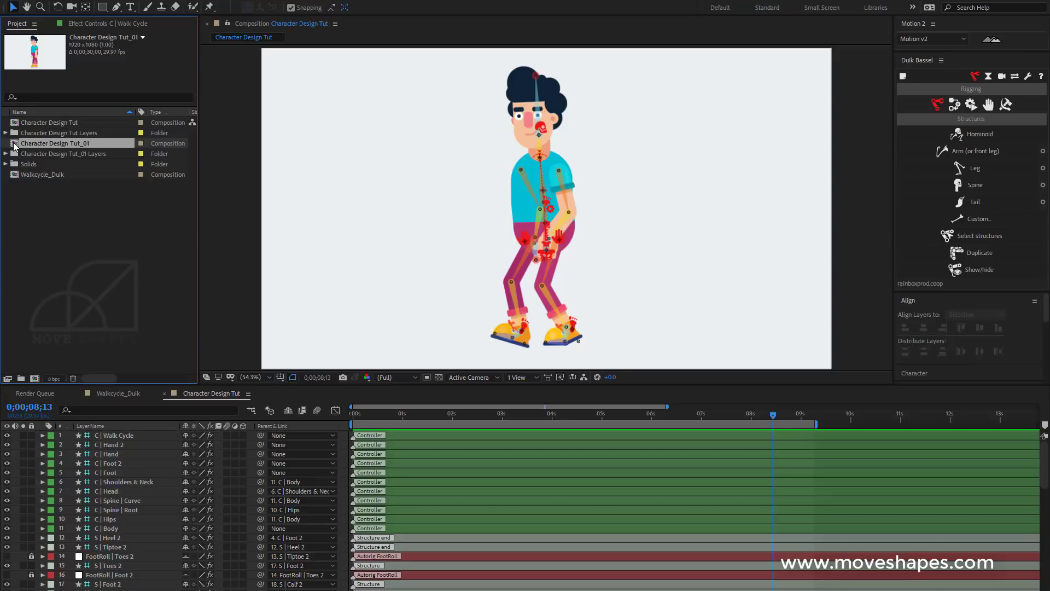
double_click(15, 145)
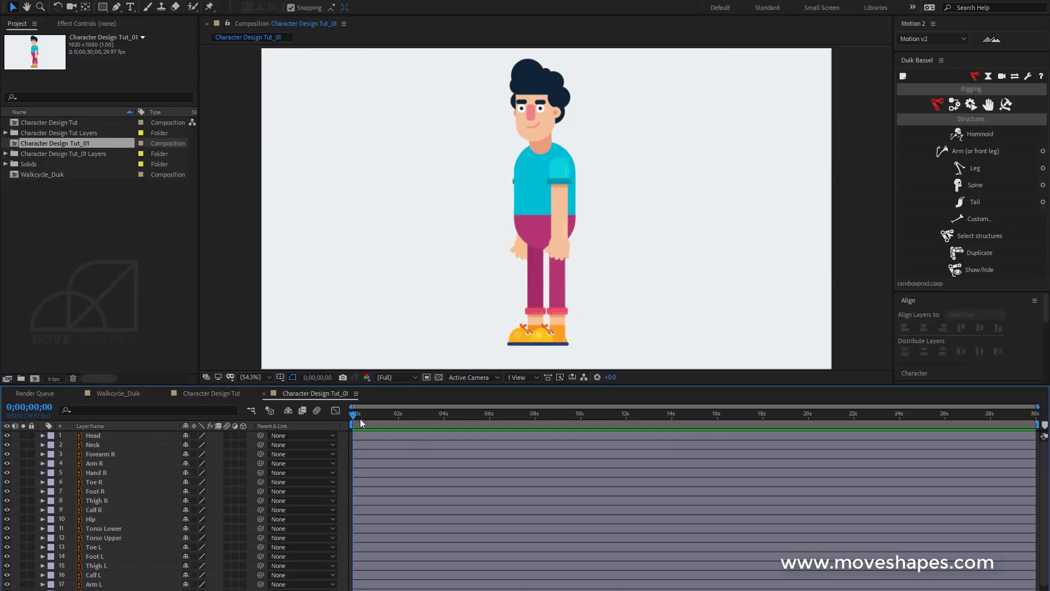
left_click_drag(359, 416, 333, 431)
left_click(106, 438)
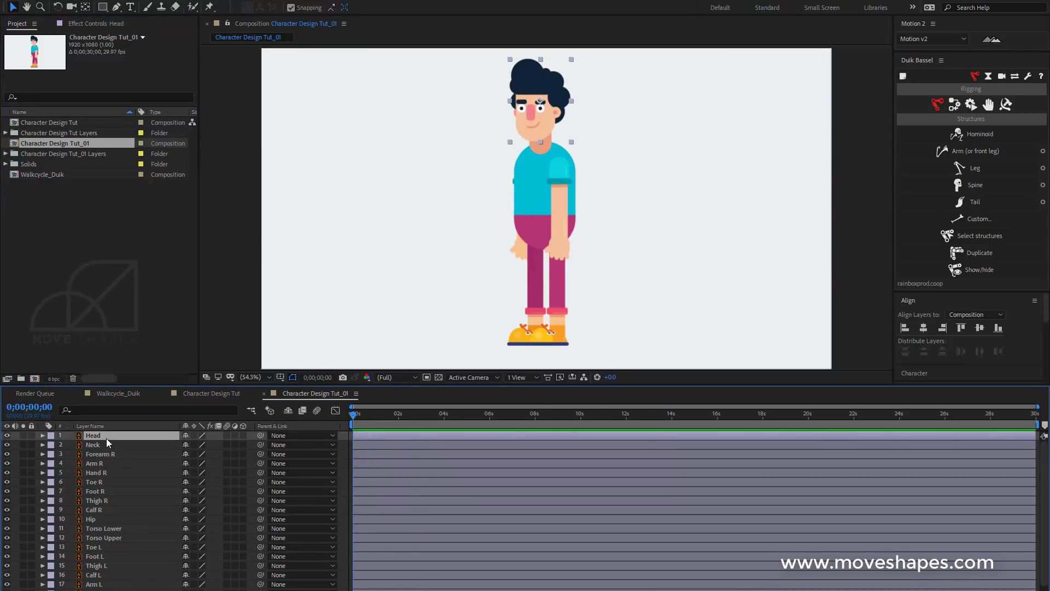
left_click(250, 289)
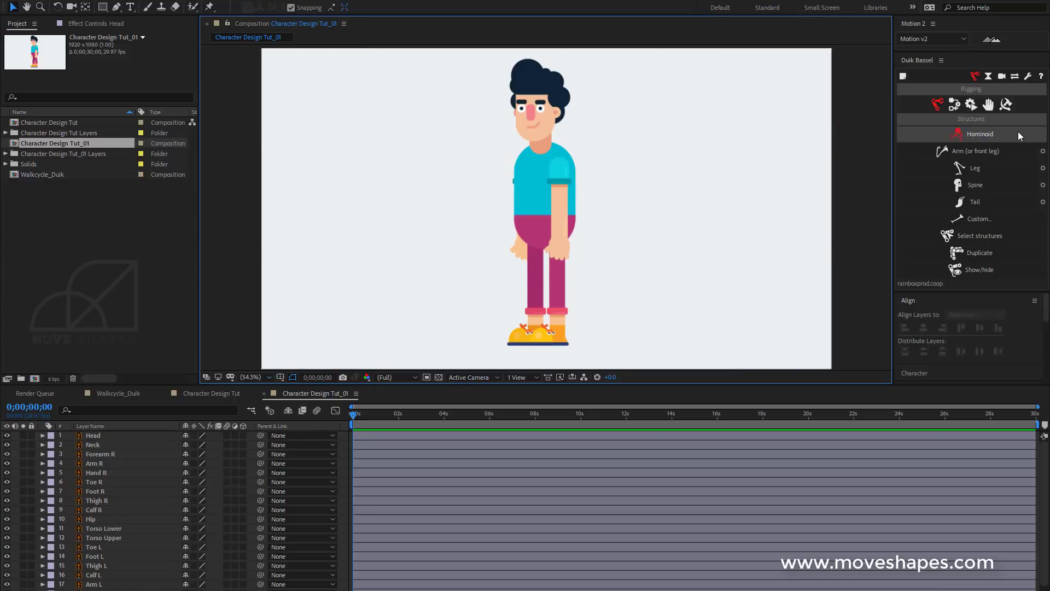
left_click(211, 2)
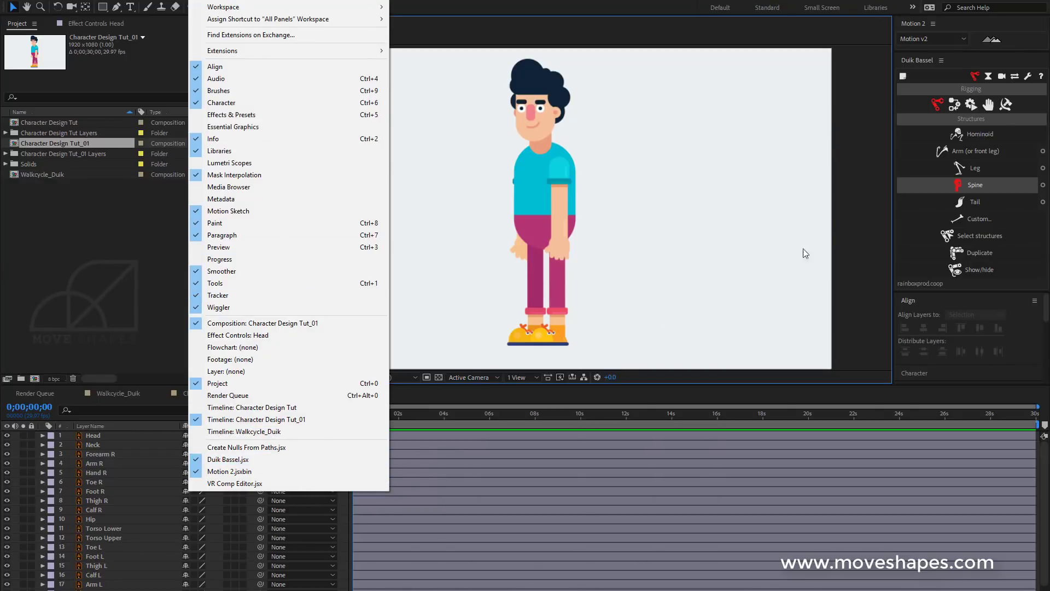
left_click(855, 217)
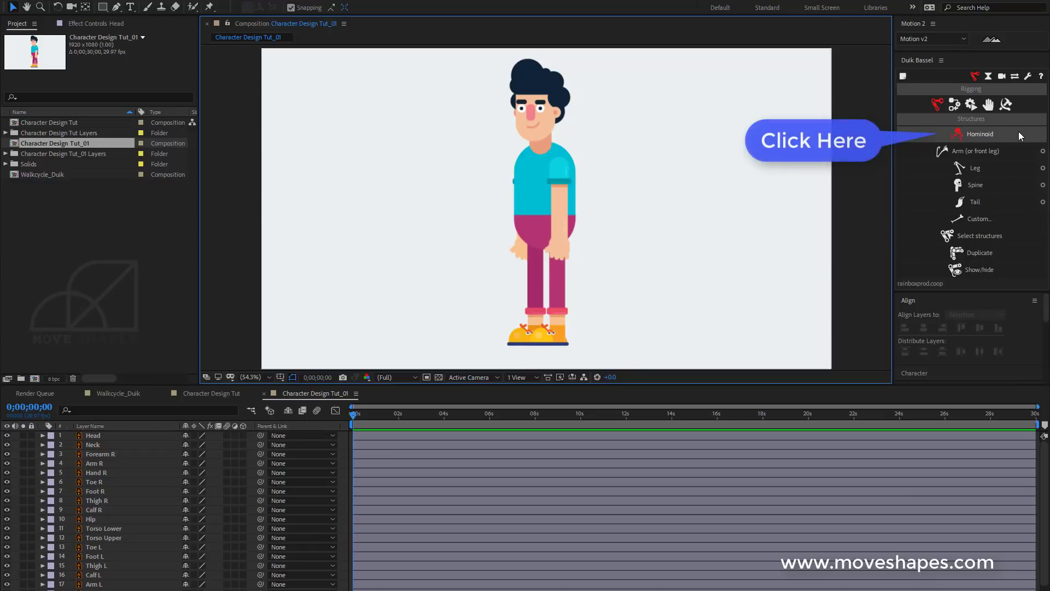
Create a full Duik Bassel Hominoid bone structure in the character's composition and deselect it
left_click(996, 133)
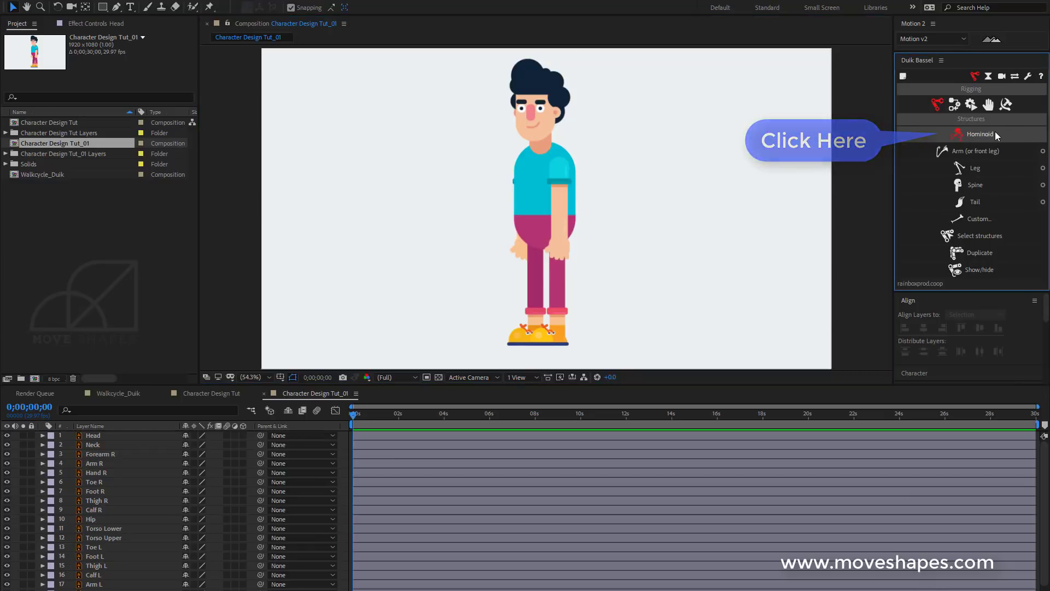
left_click(987, 134)
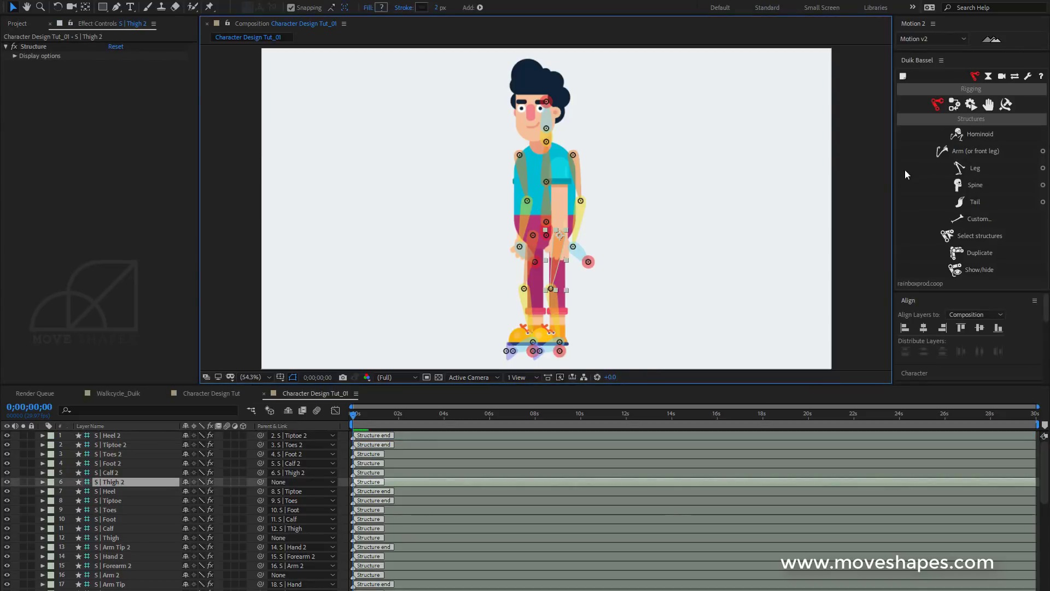
left_click(864, 177)
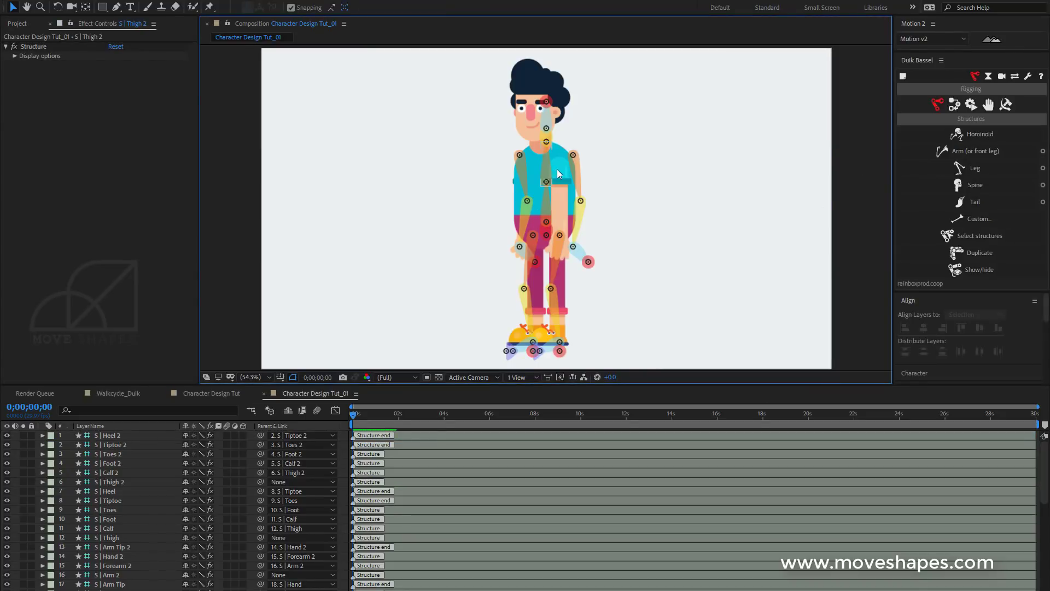
Hide all character artwork layers from Head through Hand L, leaving only the bones and background shown
scroll(101, 492, "down", 2)
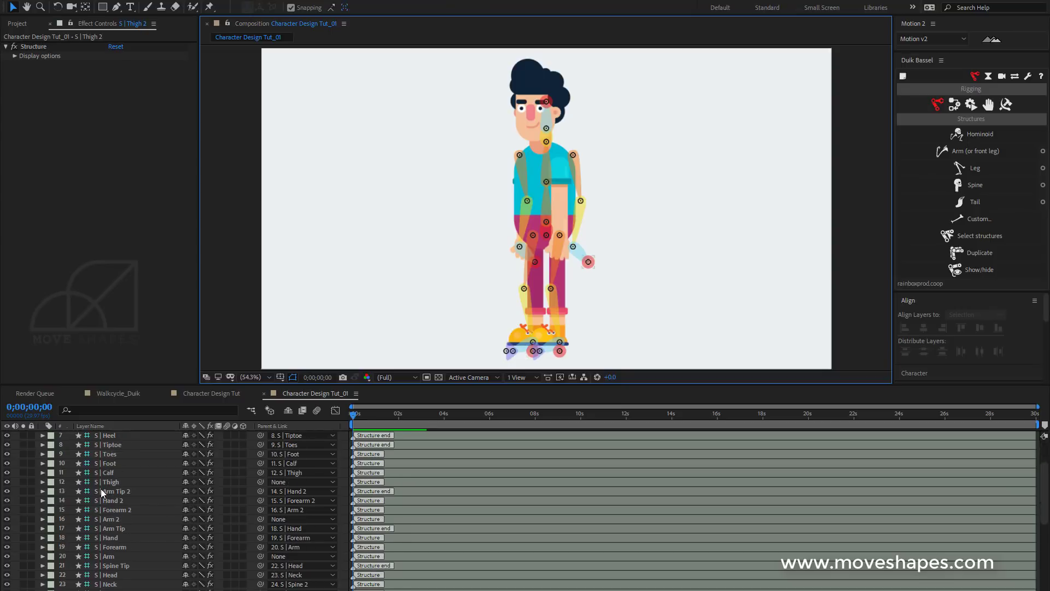
scroll(101, 493, "down", 4)
left_click(97, 464)
scroll(101, 484, "down", 3)
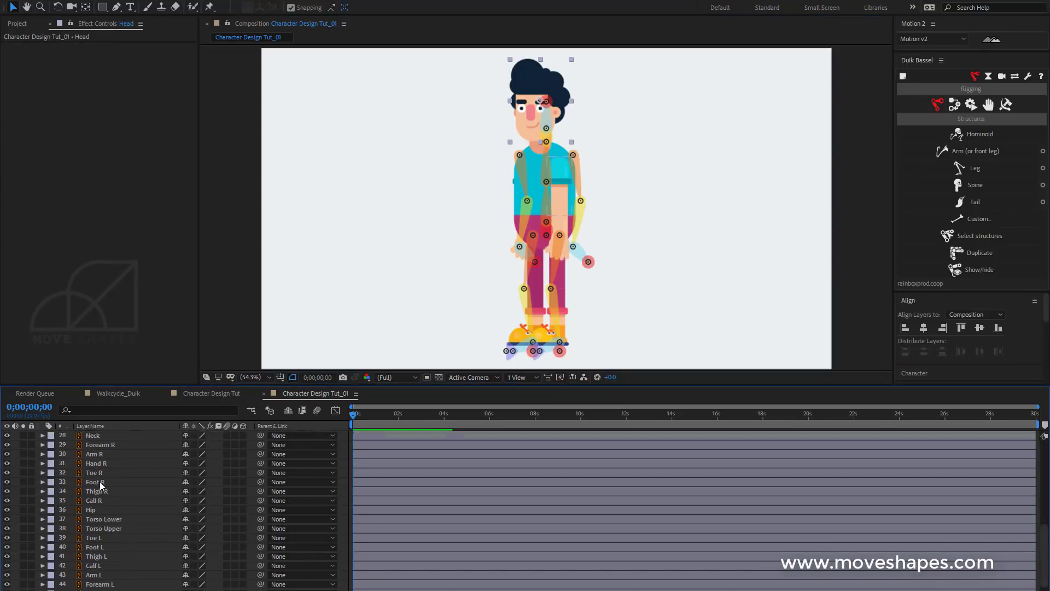
scroll(104, 492, "down", 1)
left_click(100, 587, "shift")
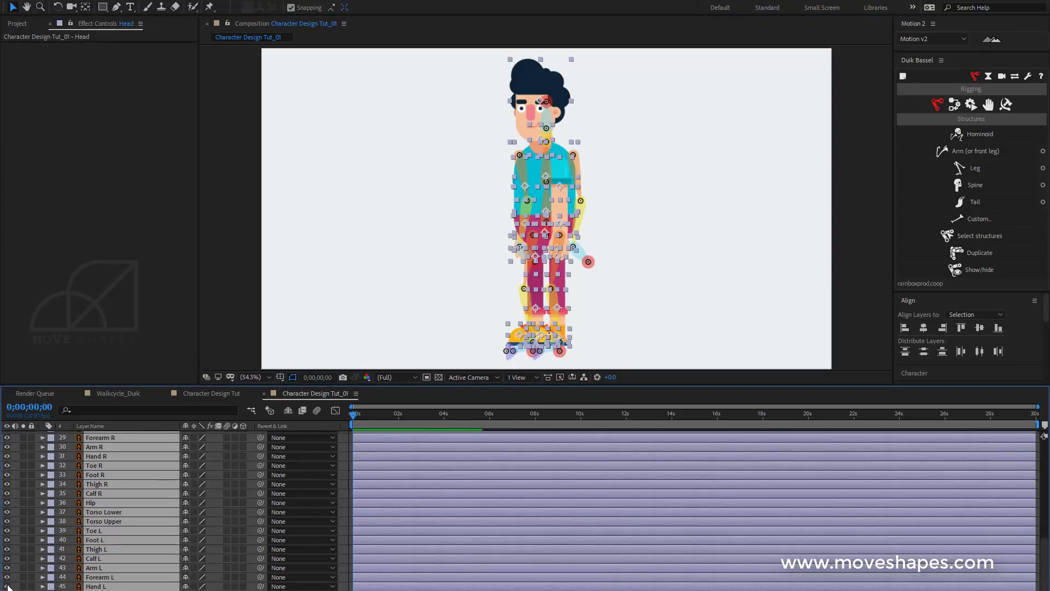
left_click_drag(7, 586, 6, 438)
left_click(854, 193)
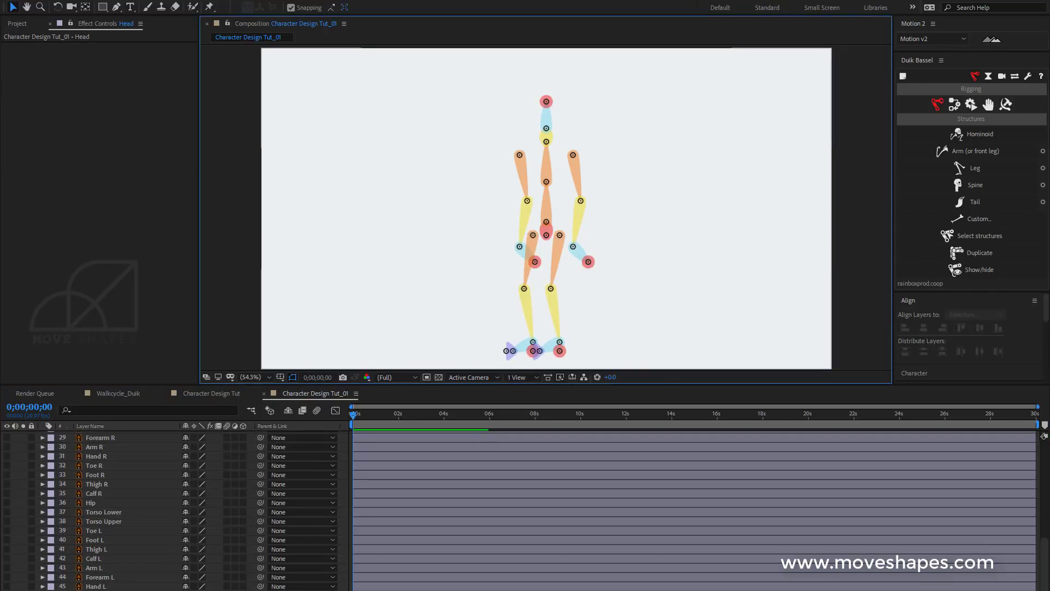
left_click(94, 590)
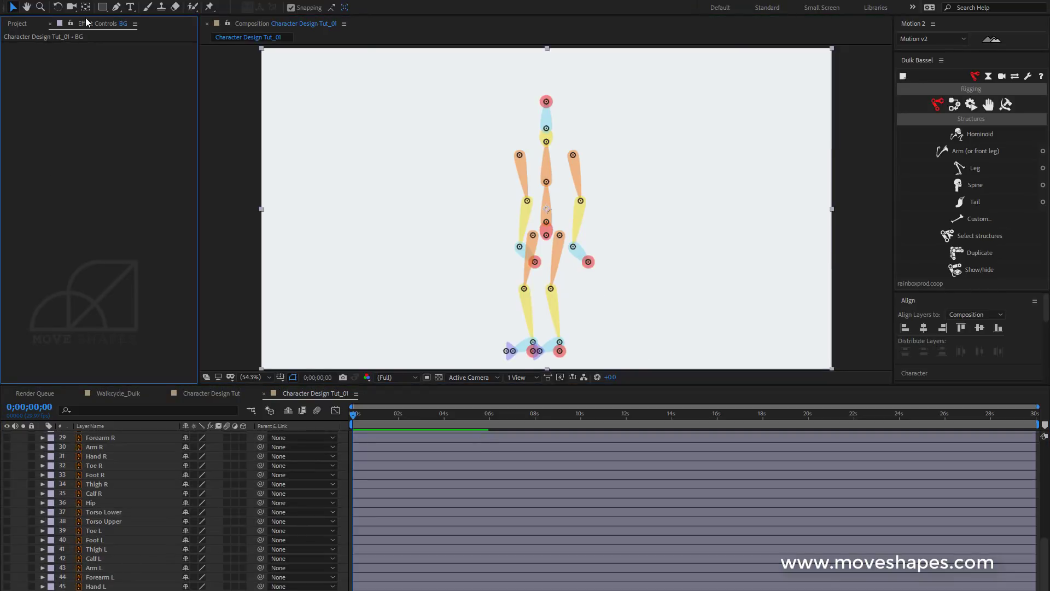
left_click(685, 137)
Set the Structure display size of the S | Arm 2 bone to 50%
left_click(574, 162)
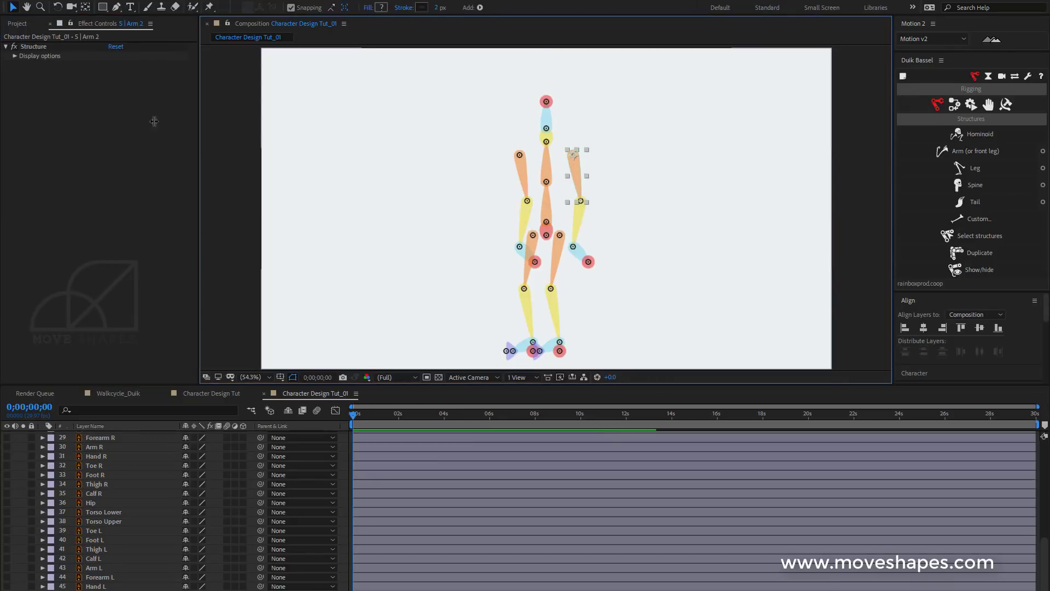
key("slash")
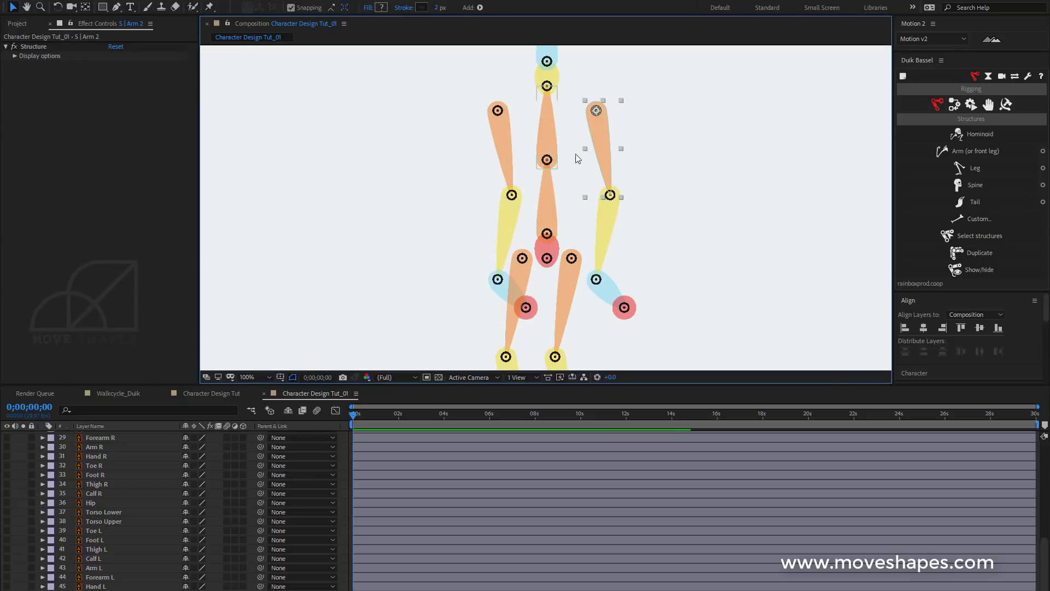
left_click(15, 56)
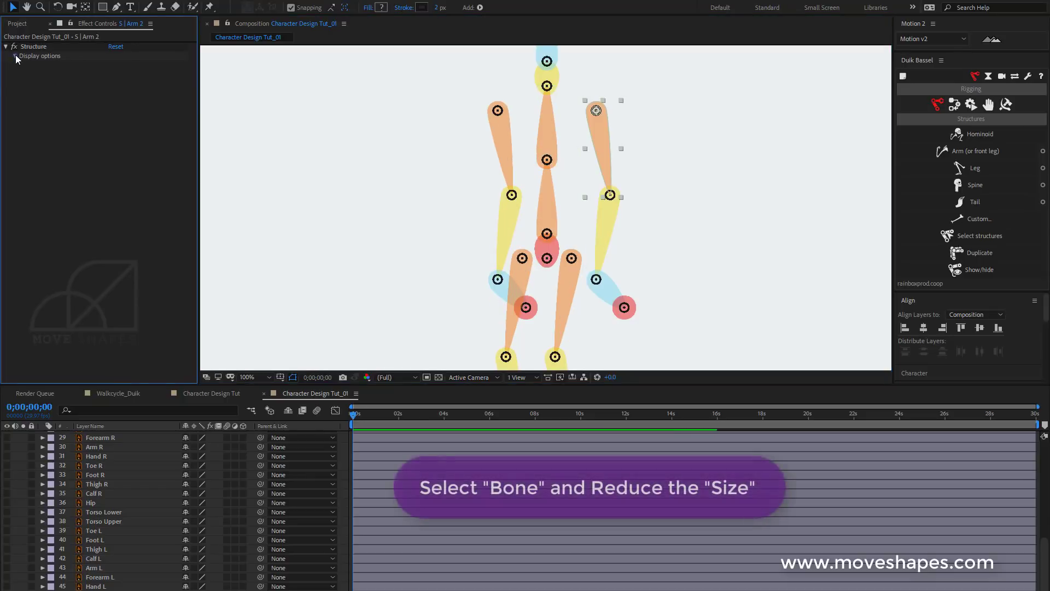
left_click(15, 56)
left_click(118, 66)
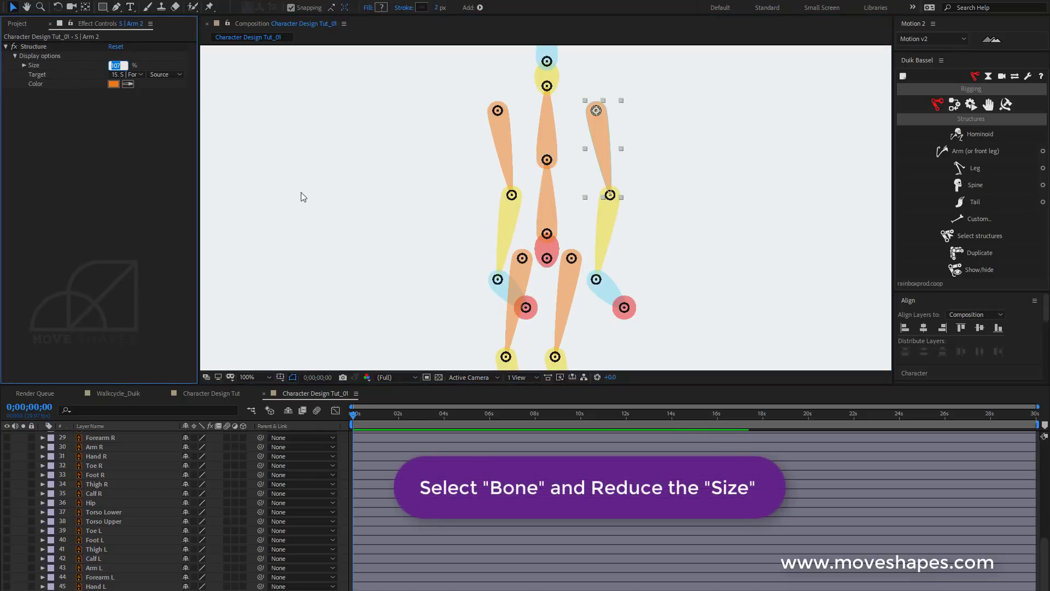
key("Return")
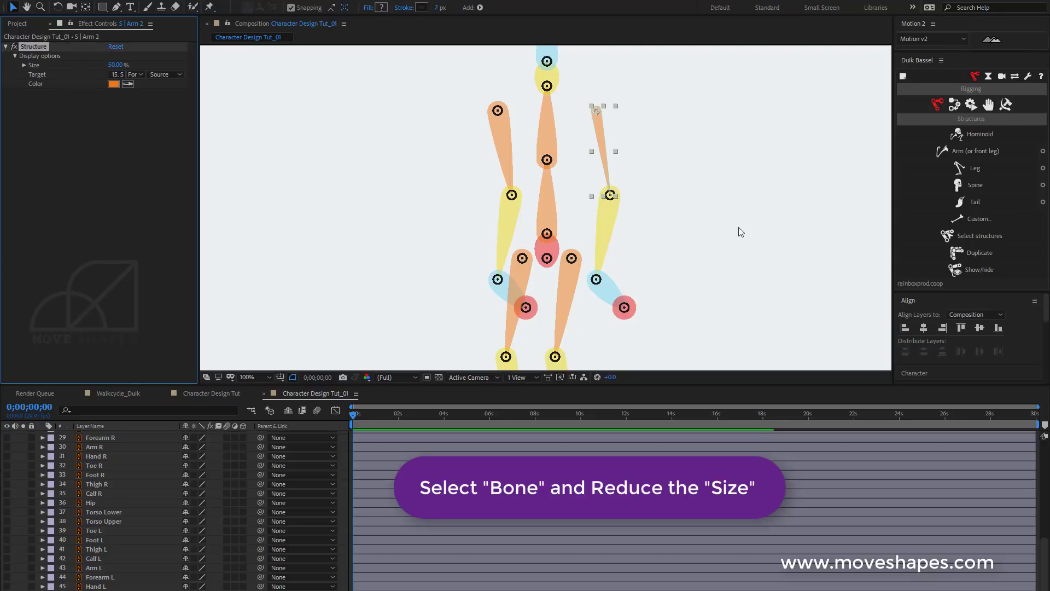
Set the Structure display size of the S | Forearm 2 bone to 50%
left_click(609, 221)
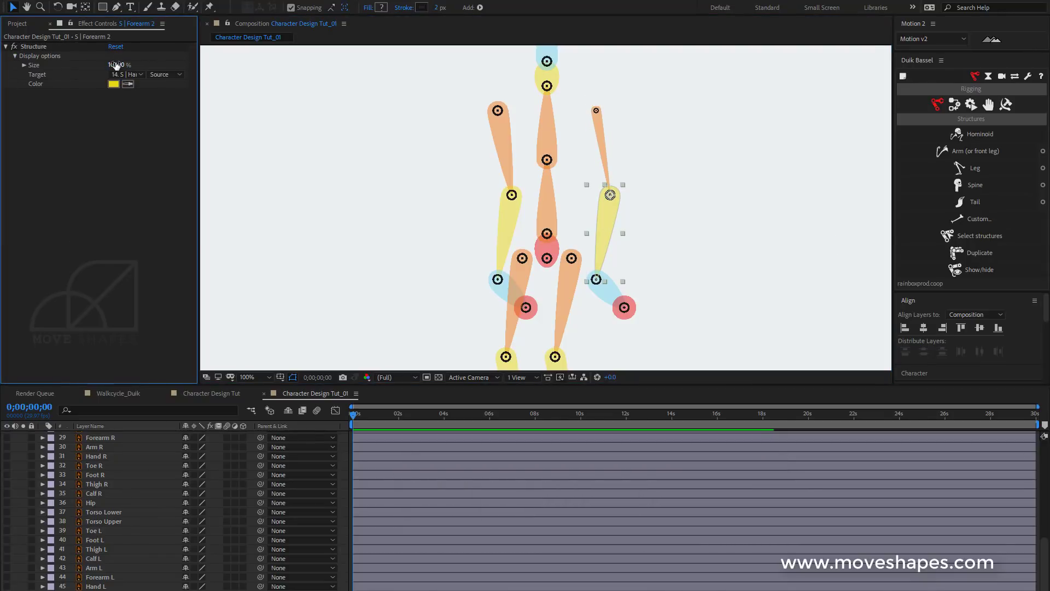
left_click(116, 66)
type("50")
key("Return")
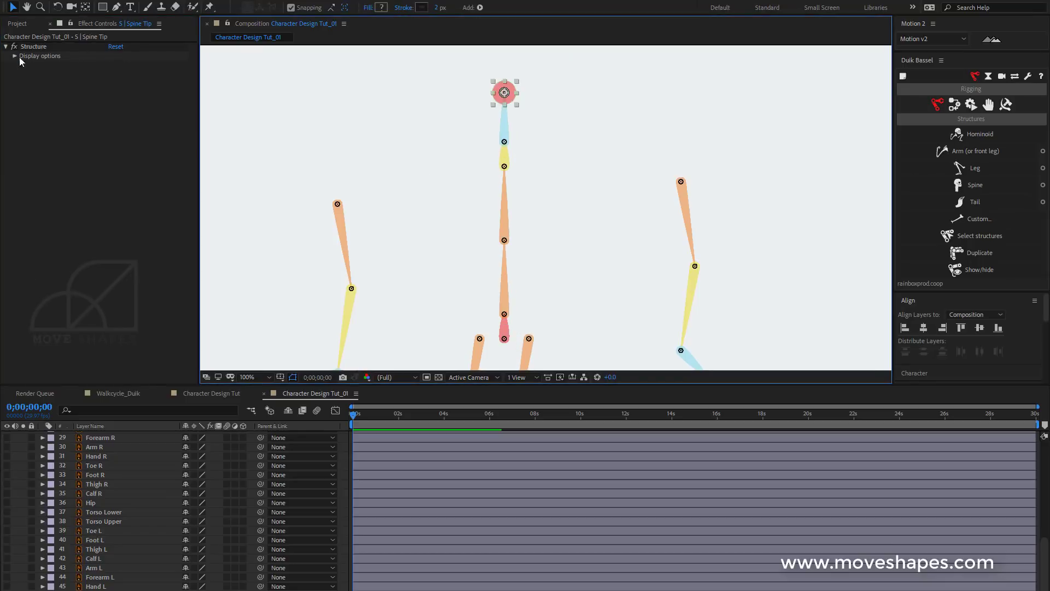
Set the Structure display size of the remaining head and spine tip bones to 50%
left_click(15, 56)
left_click(115, 65)
type("50")
key("Return")
left_click(576, 143)
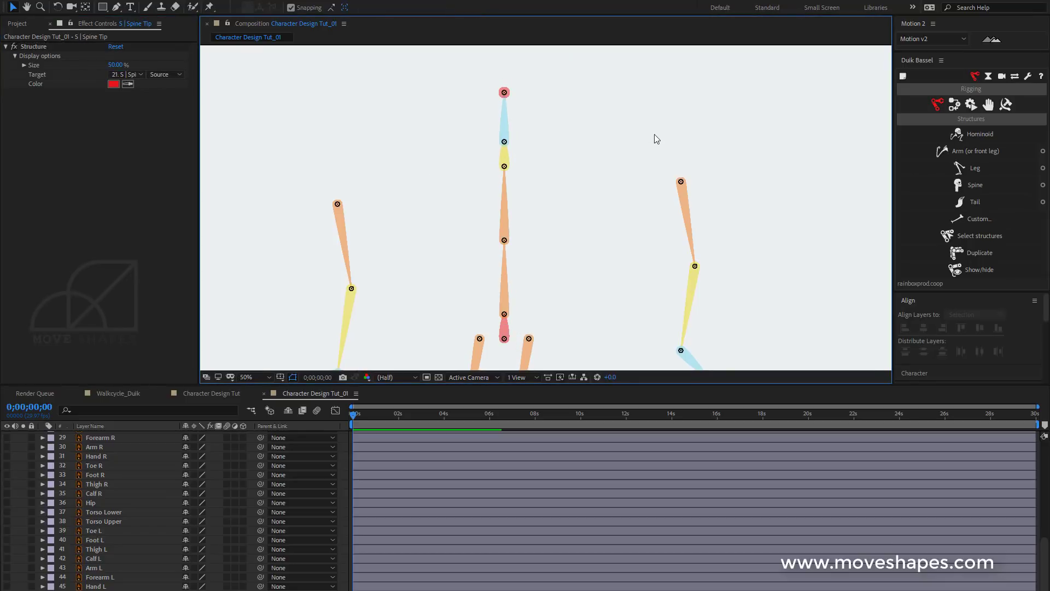
Show the character artwork layers from Head through Hand L again and hide the background layer
scroll(654, 135, "down", 1)
key("space")
left_click_drag(691, 232, 693, 191)
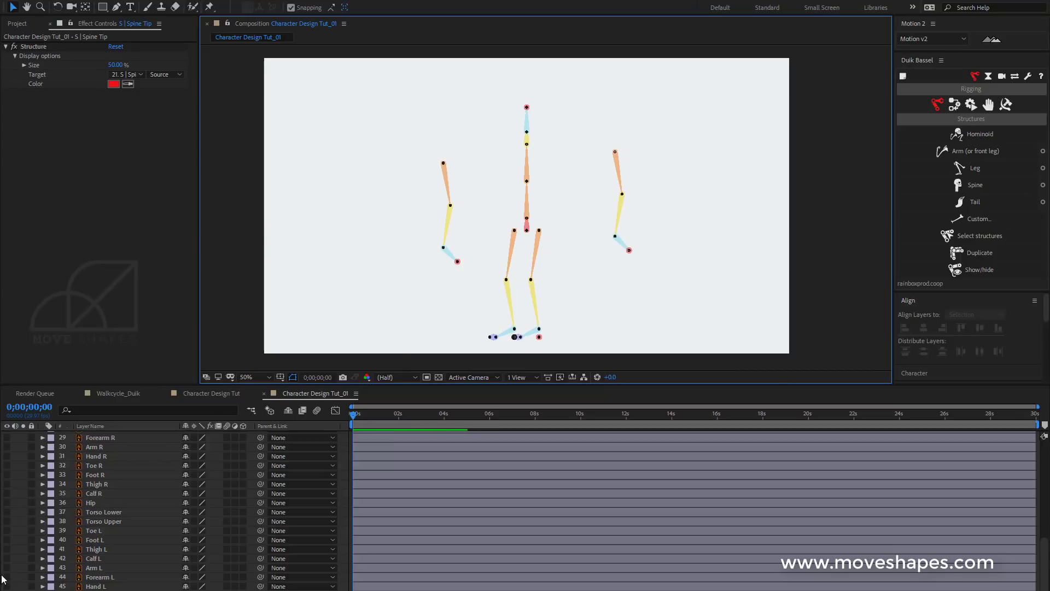
left_click_drag(7, 586, 6, 449)
scroll(13, 460, "up", 1)
left_click(7, 466)
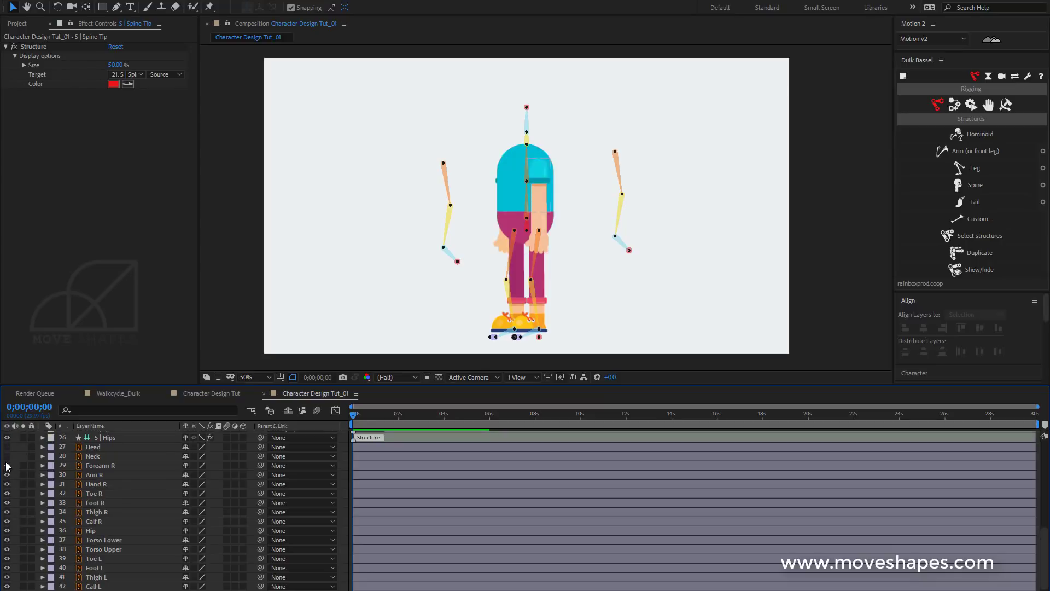
left_click(7, 456)
left_click(7, 447)
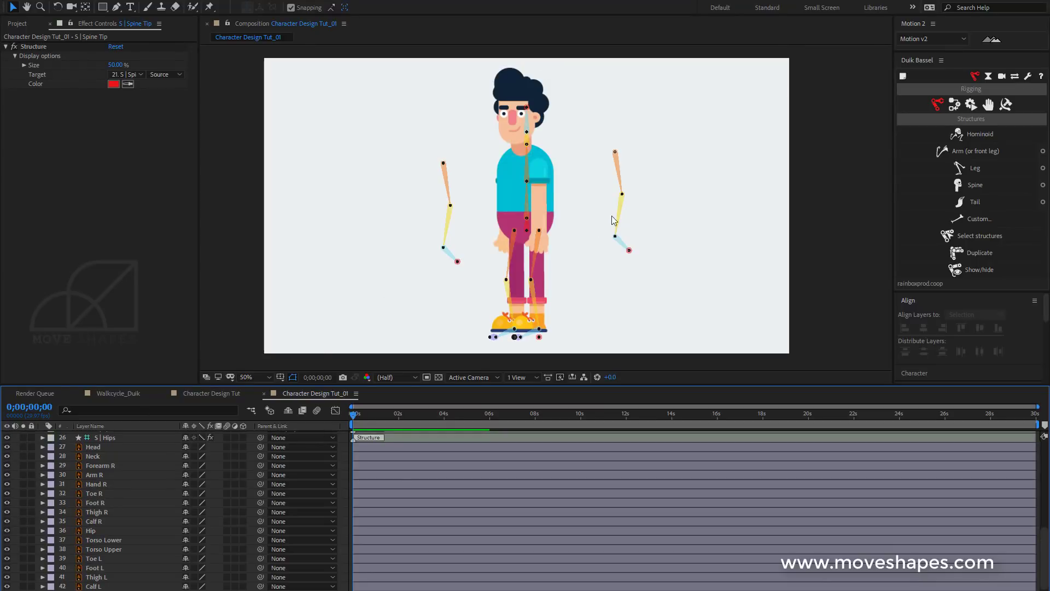
scroll(41, 587, "down", 1)
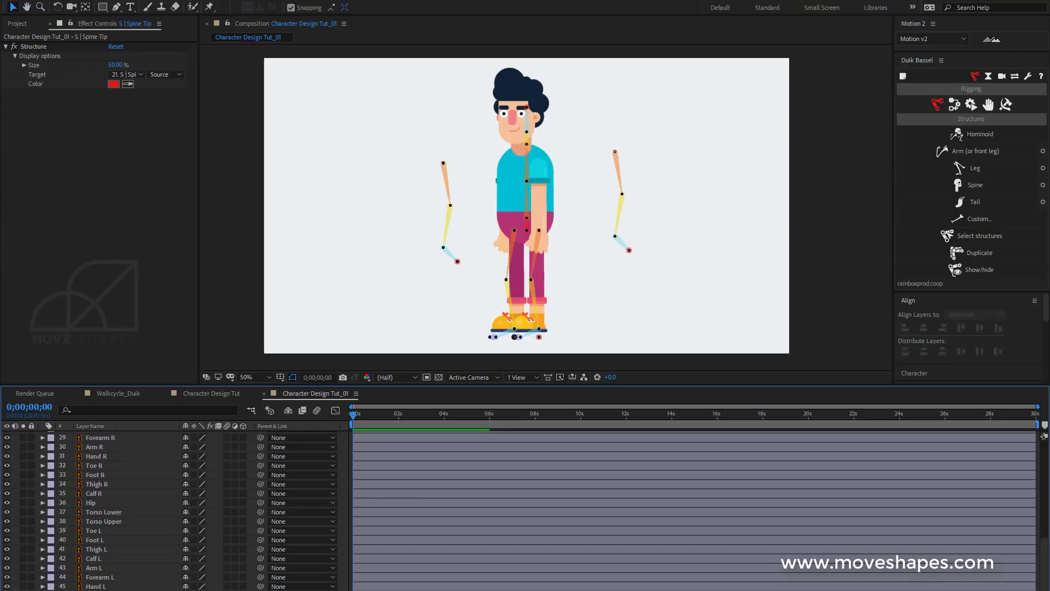
left_click(6, 590)
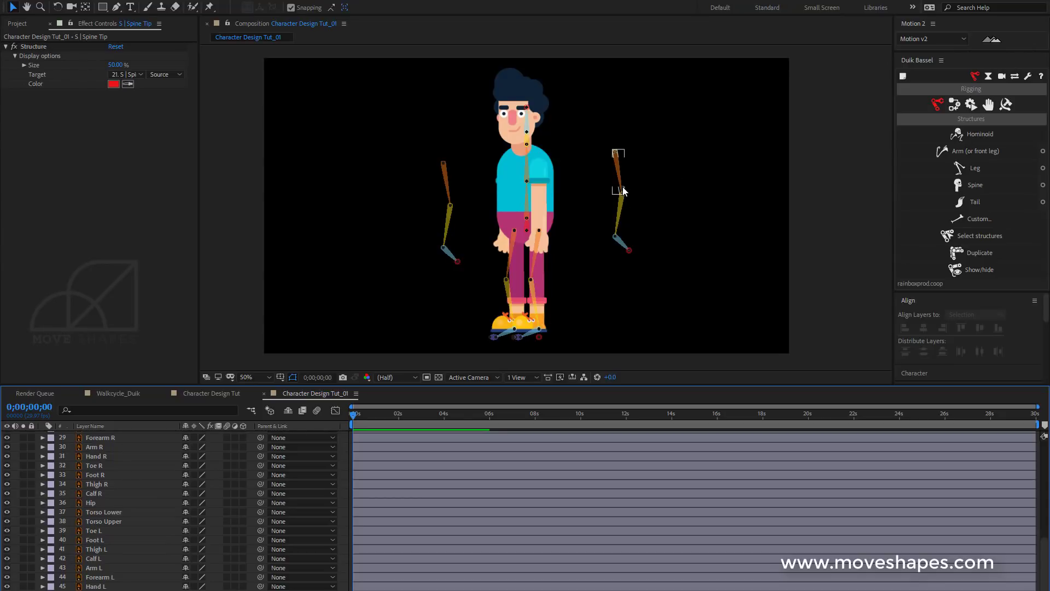
Move the S | Arm 2 bone onto the shoulder at the upper end of the character's right arm artwork
scroll(621, 190, "up", 1)
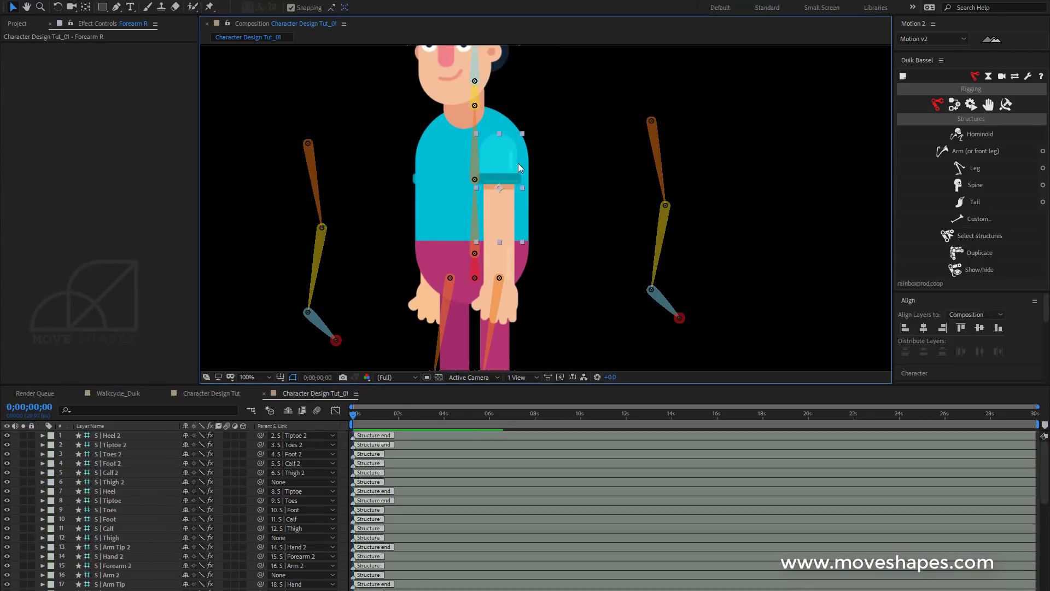
scroll(567, 190, "up", 1)
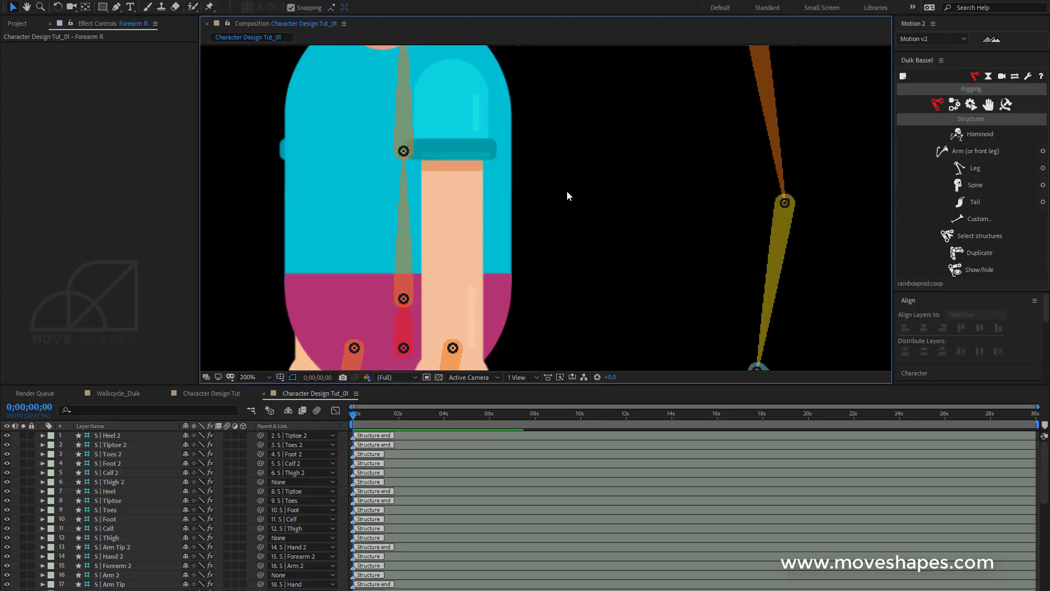
key("space")
left_click_drag(582, 169, 605, 230)
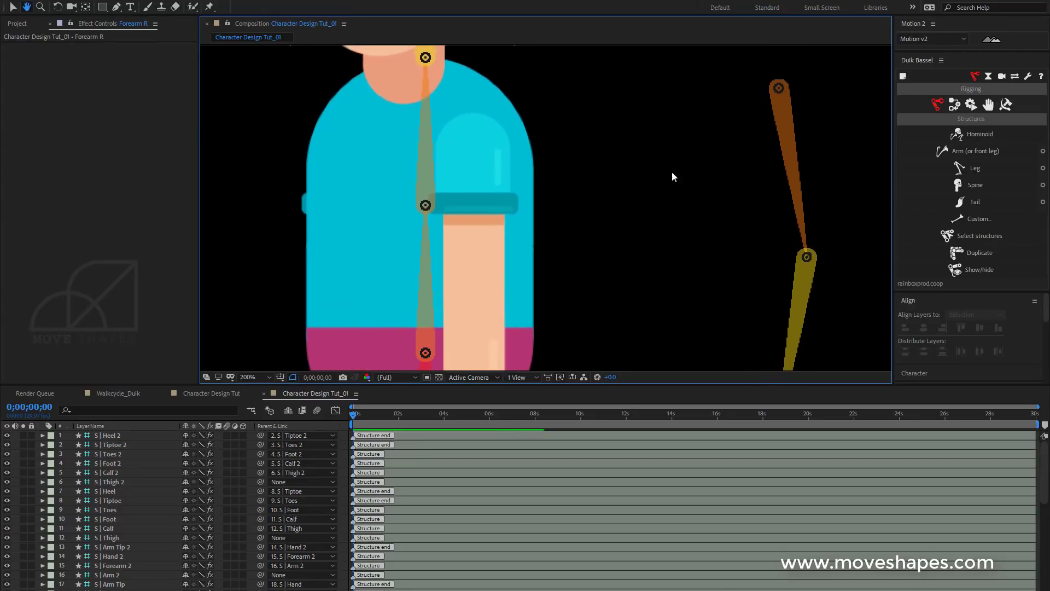
left_click(773, 92)
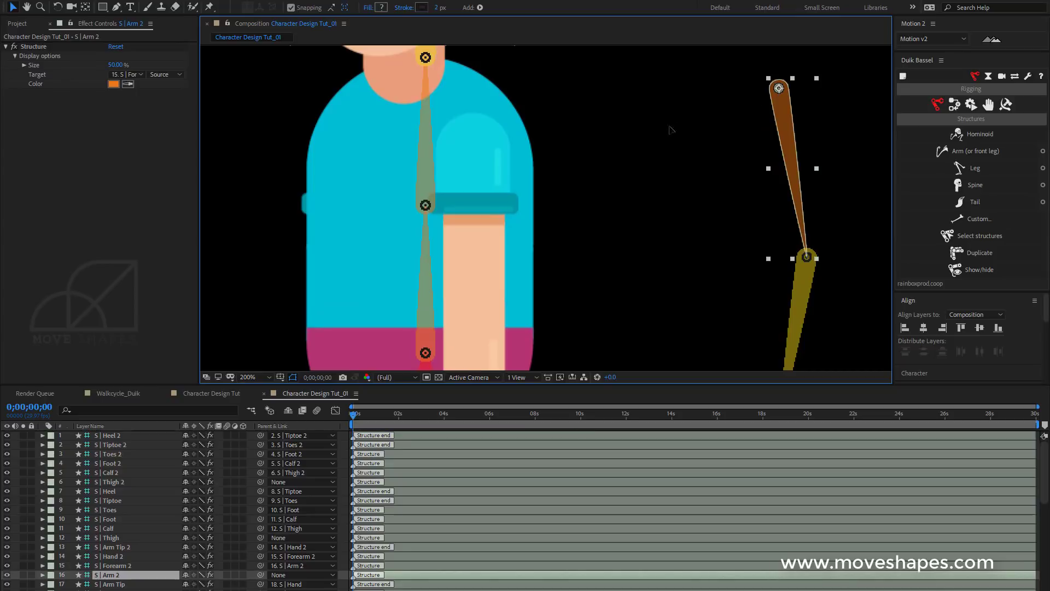
left_click_drag(779, 89, 472, 135)
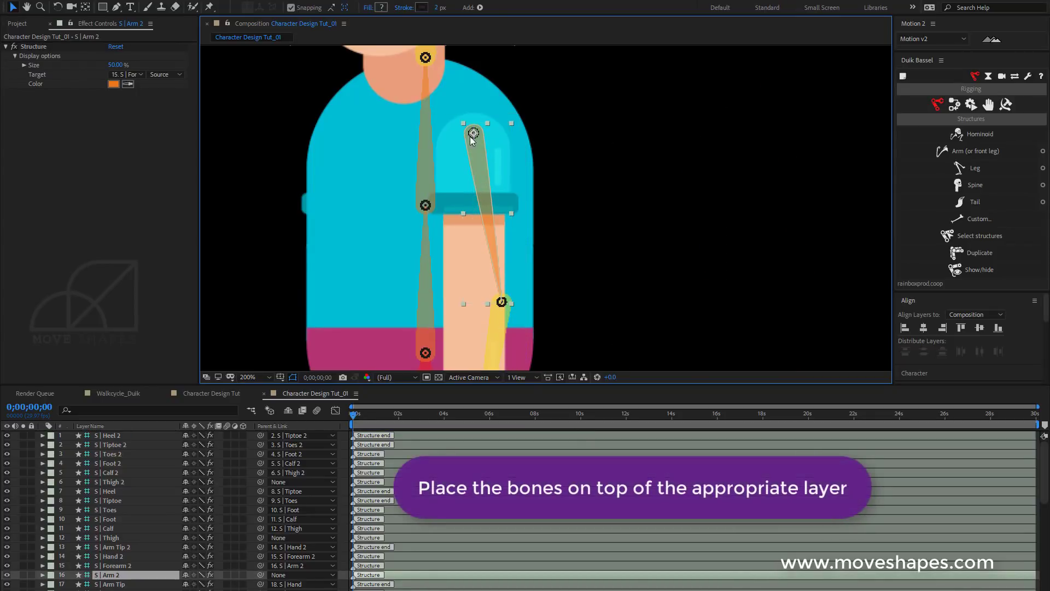
left_click(648, 163)
Hide the Head, Neck and Toe R through Hand L artwork layers, keeping only Forearm R, Arm R and Hand R shown
key("space")
left_click_drag(640, 244, 701, 184)
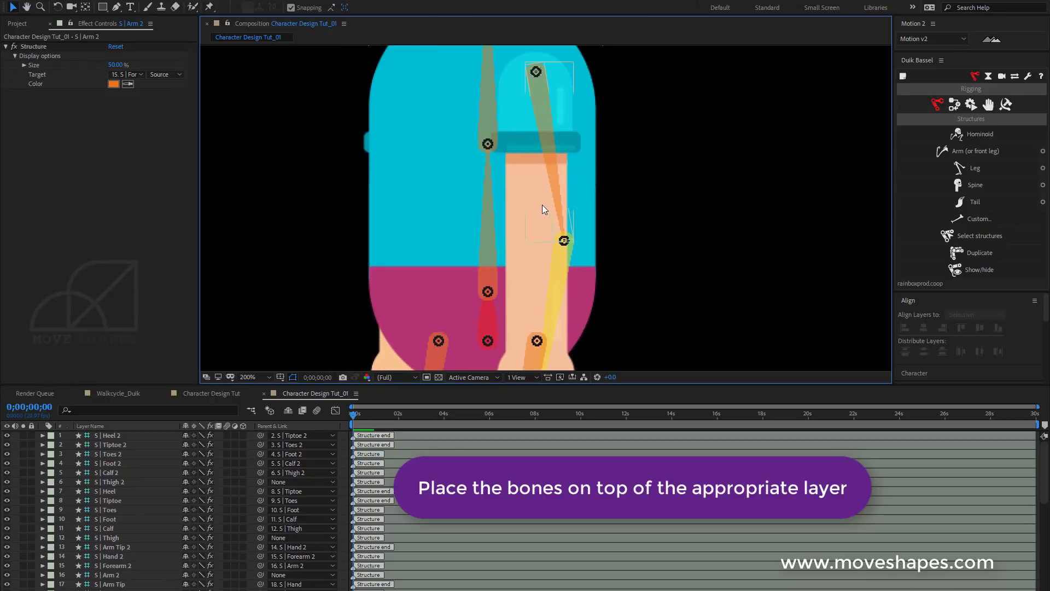
left_click(508, 137)
left_click(693, 155)
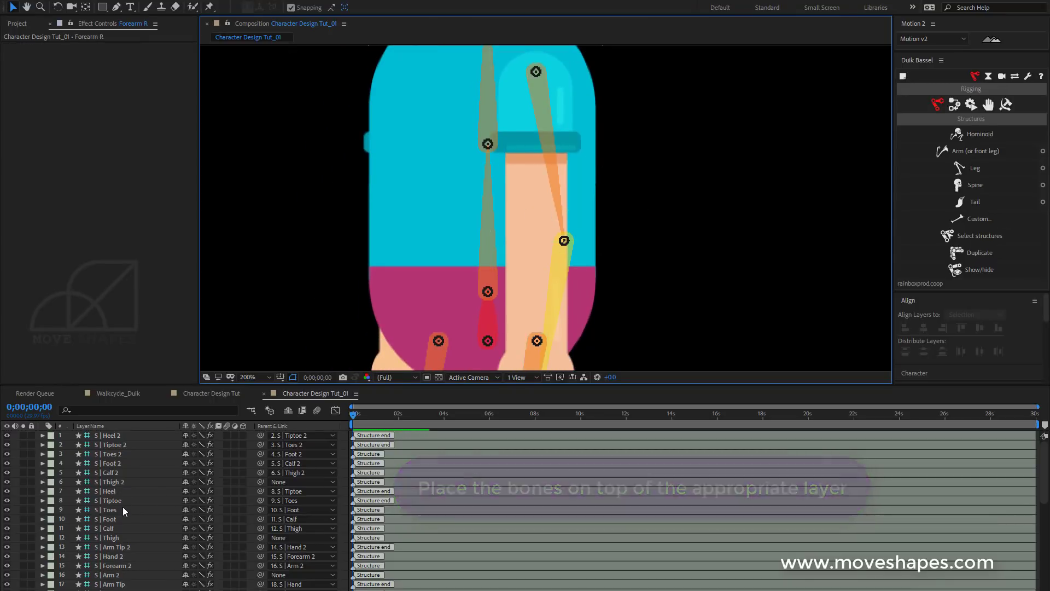
scroll(121, 510, "down", 9)
scroll(107, 457, "up", 1)
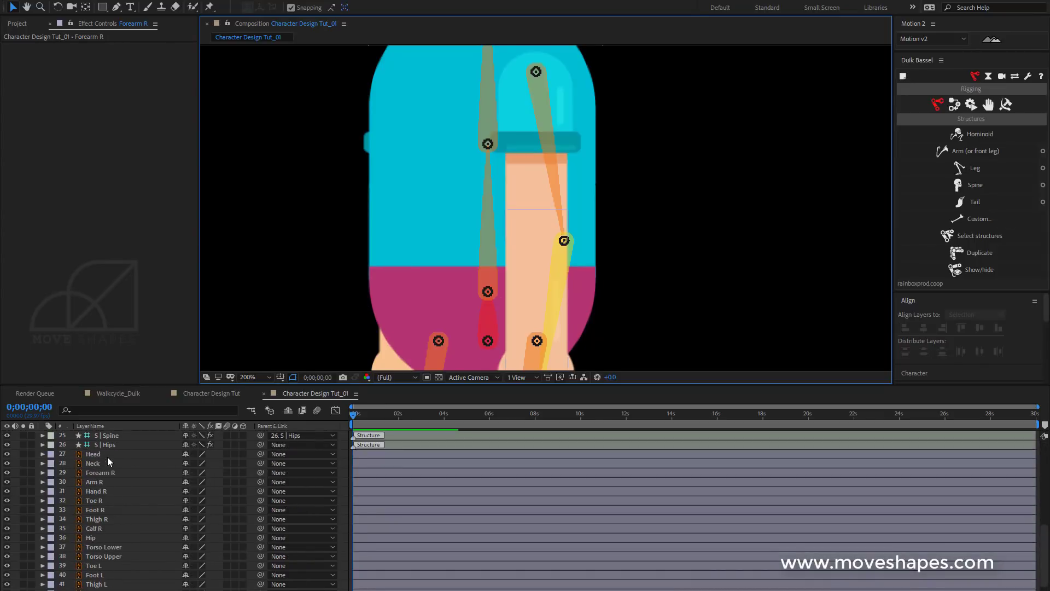
left_click(104, 472)
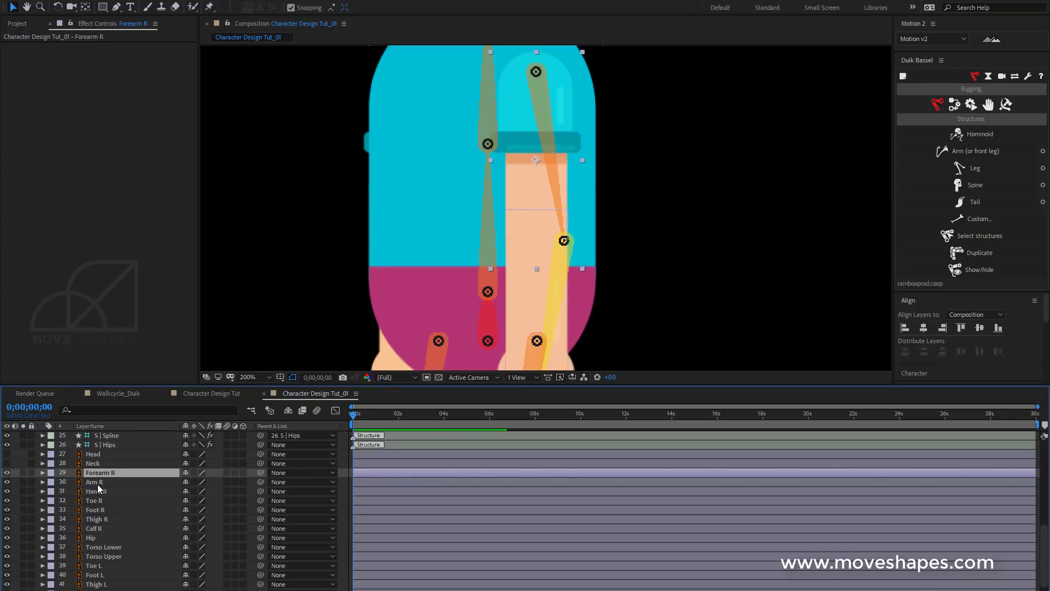
left_click(96, 482)
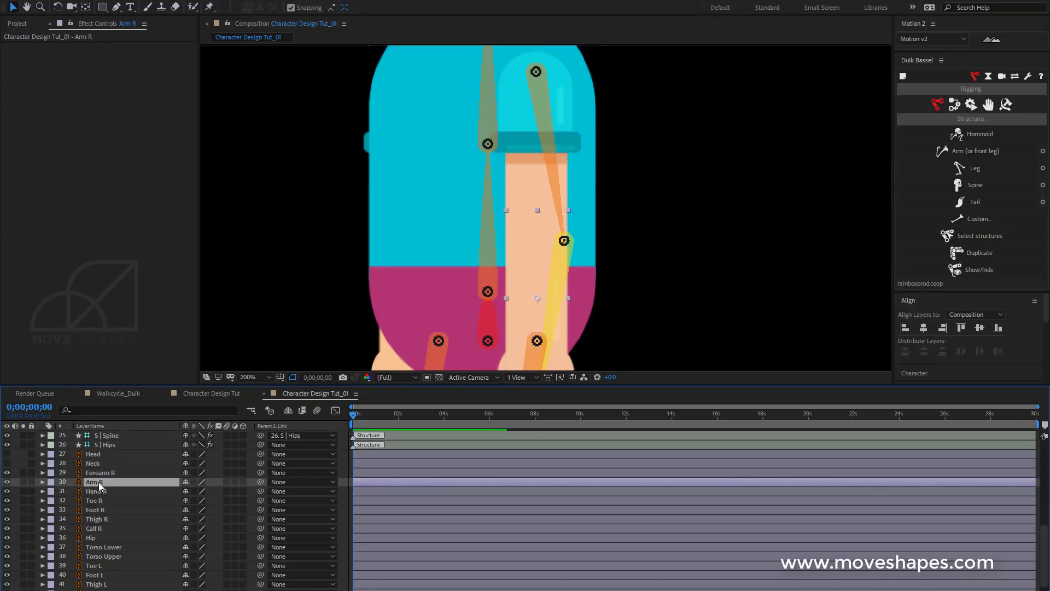
left_click(91, 501)
scroll(120, 580, "down", 2)
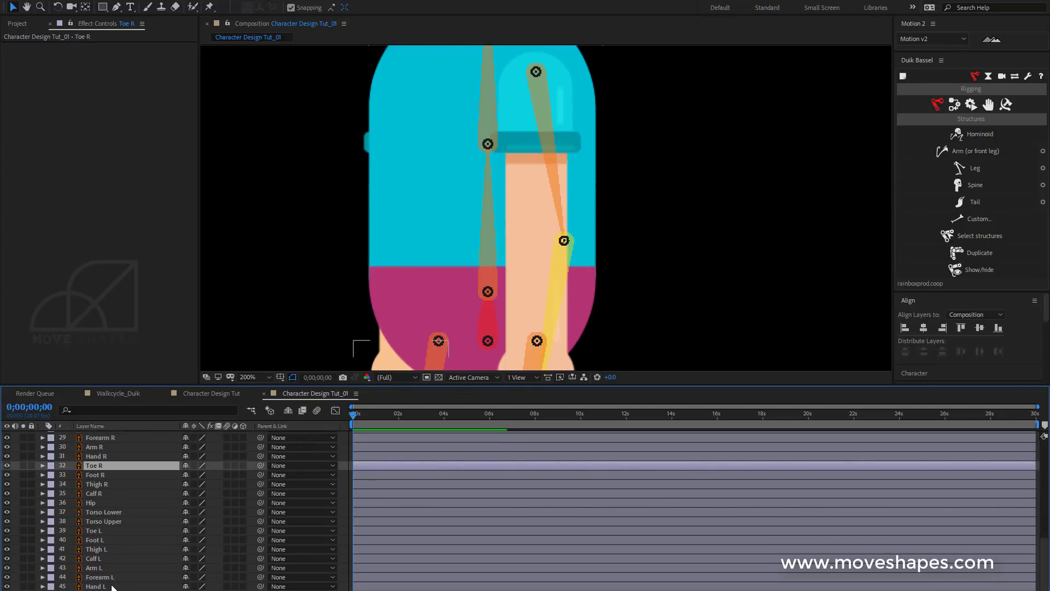
left_click(112, 587, "shift")
left_click(7, 587)
left_click(680, 196)
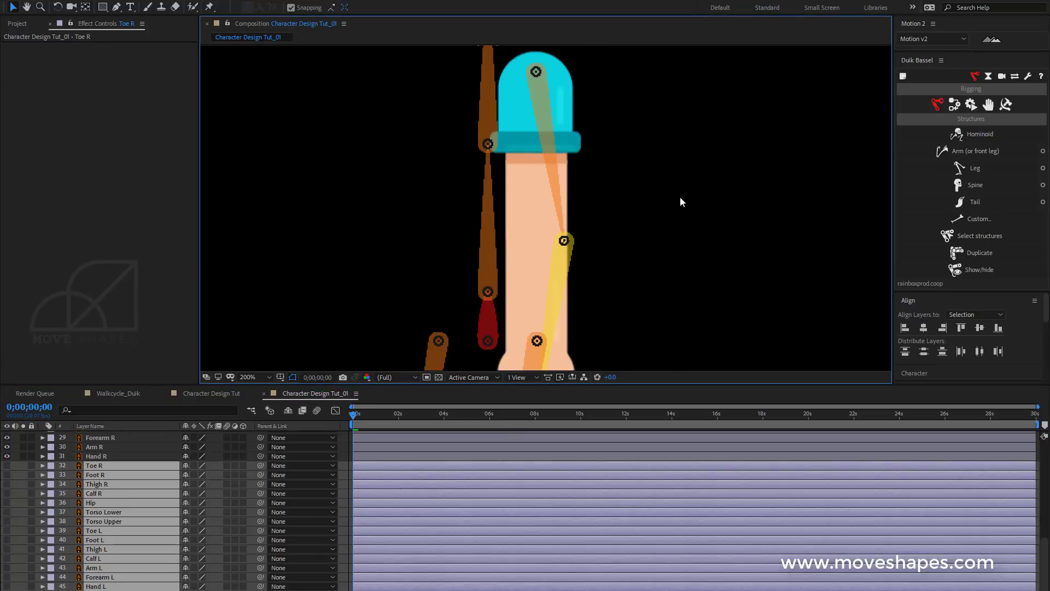
Set the opacity of the Forearm R, Arm R and Hand R layers to 50%
scroll(679, 195, "down", 1)
left_click_drag(664, 217, 636, 258)
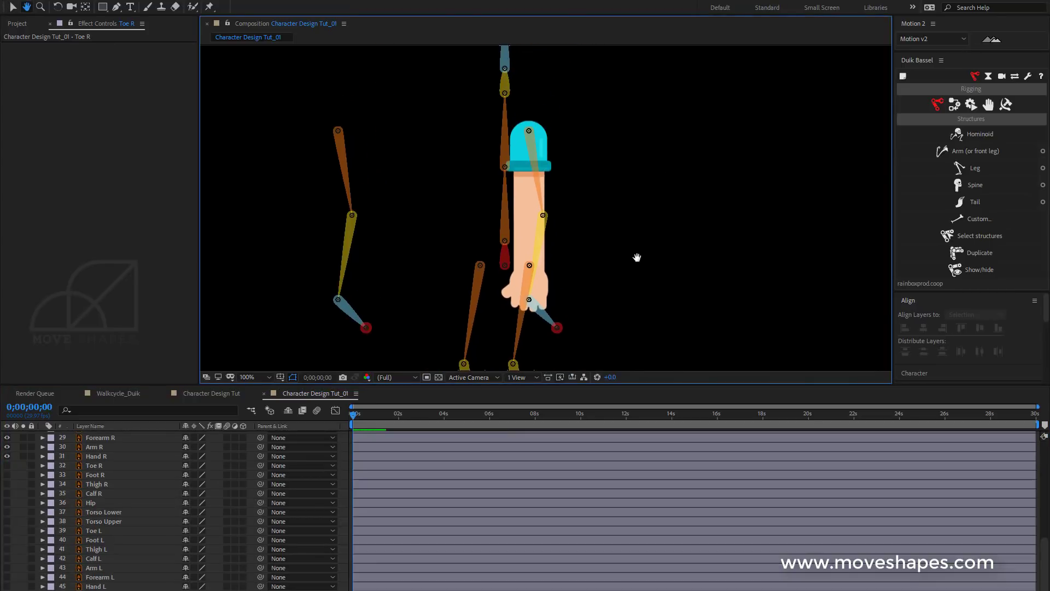
left_click(518, 167)
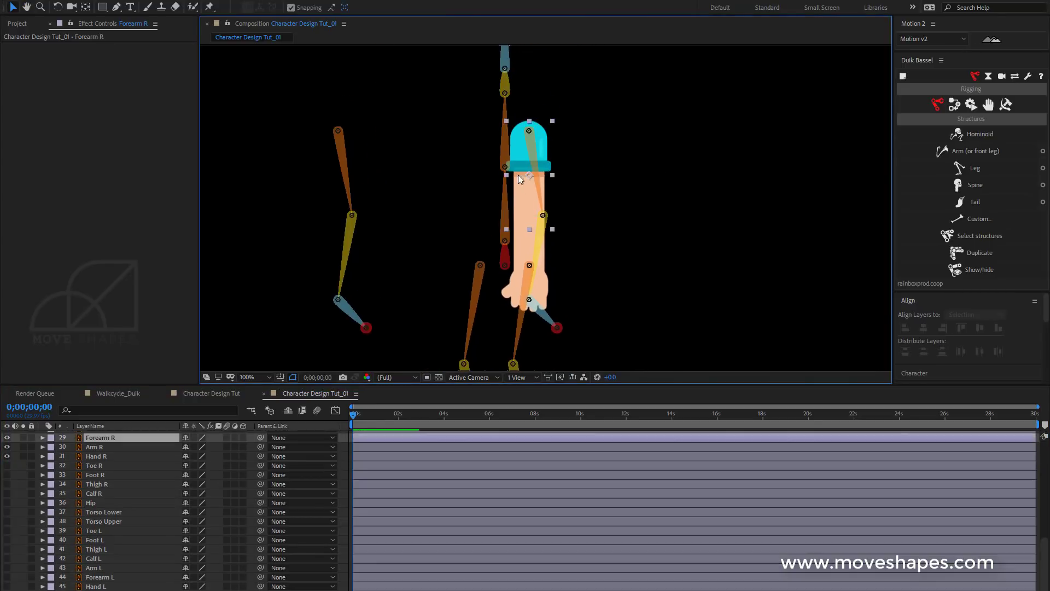
left_click(95, 456, "shift")
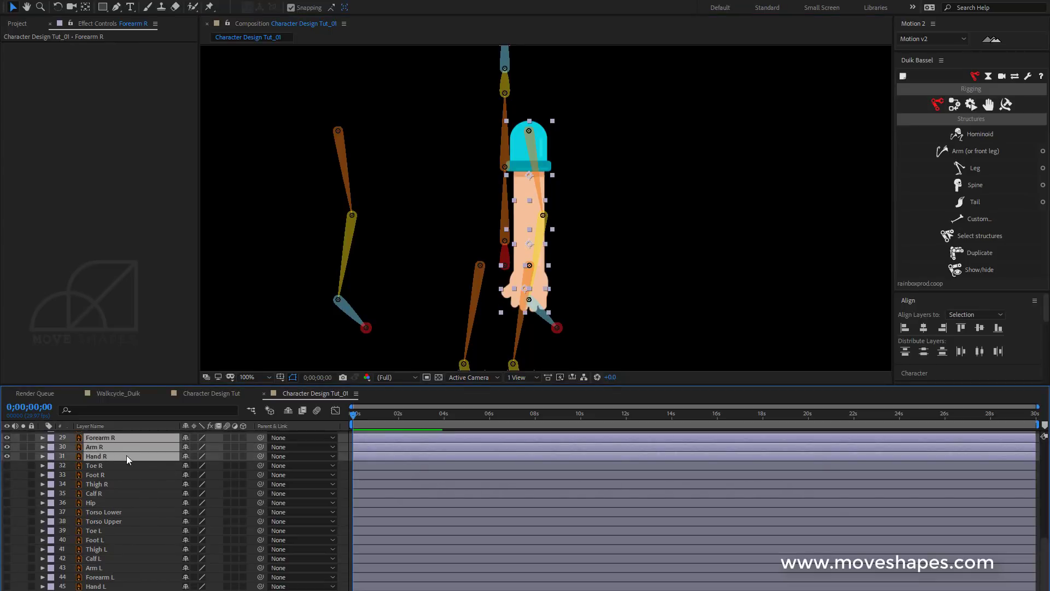
key("t")
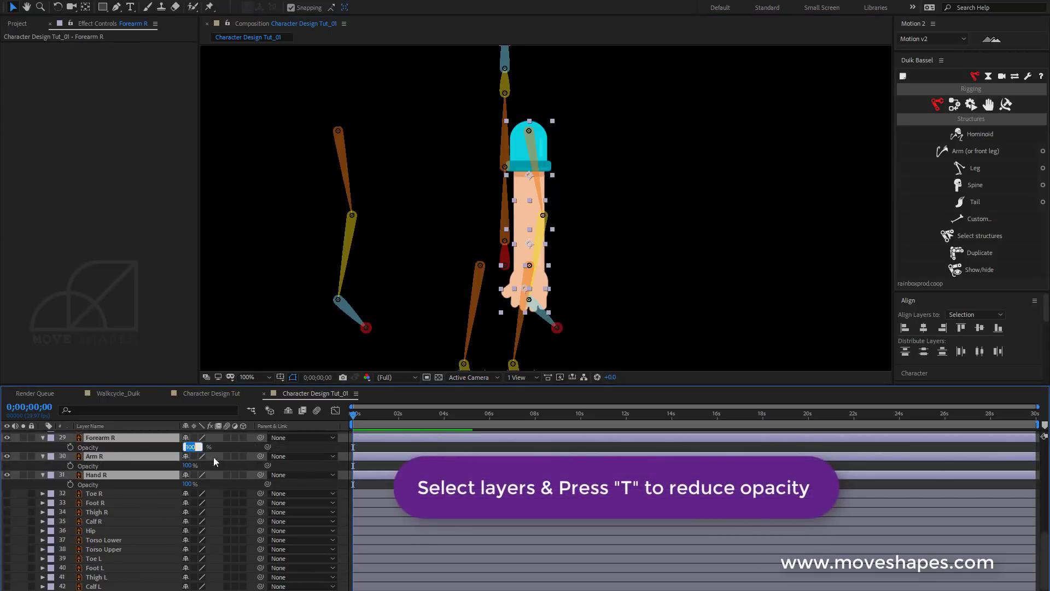
type("50")
key("Return")
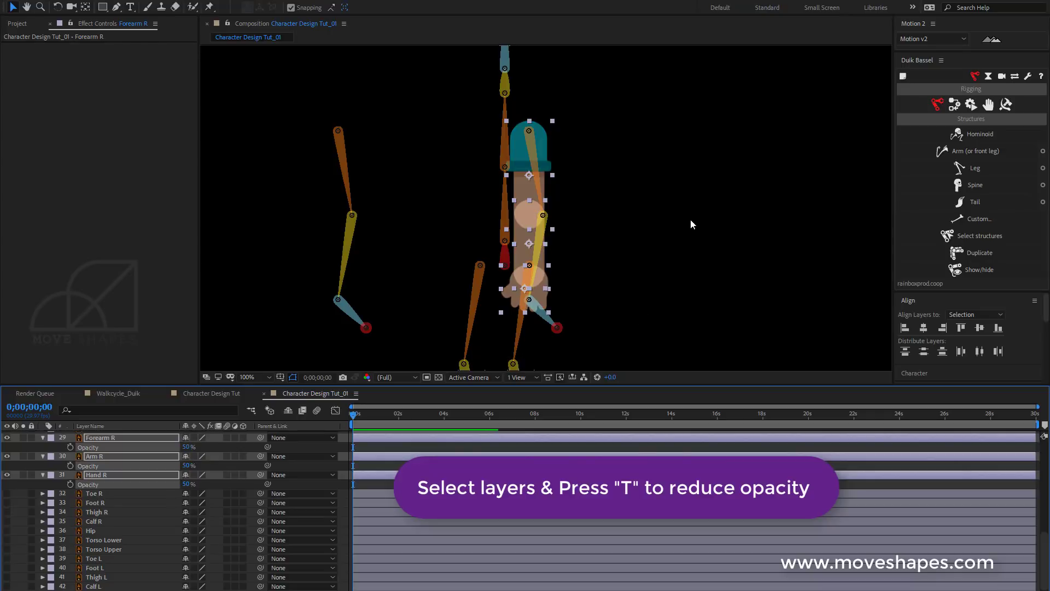
left_click(690, 217)
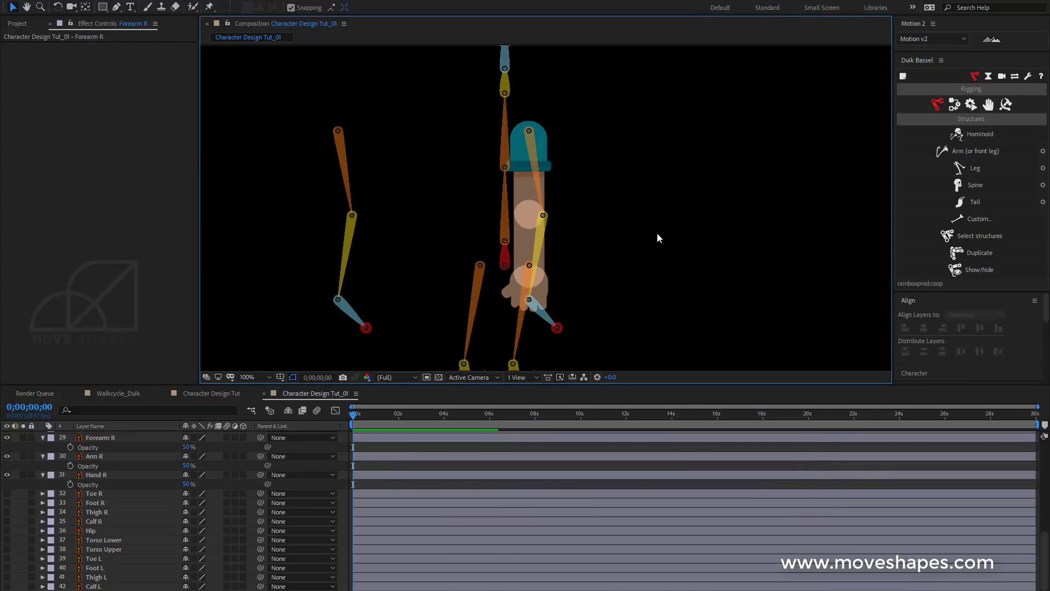
Move the S | Forearm 2 bone onto the elbow circle where the right arm layers overlap
scroll(568, 197, "up", 1)
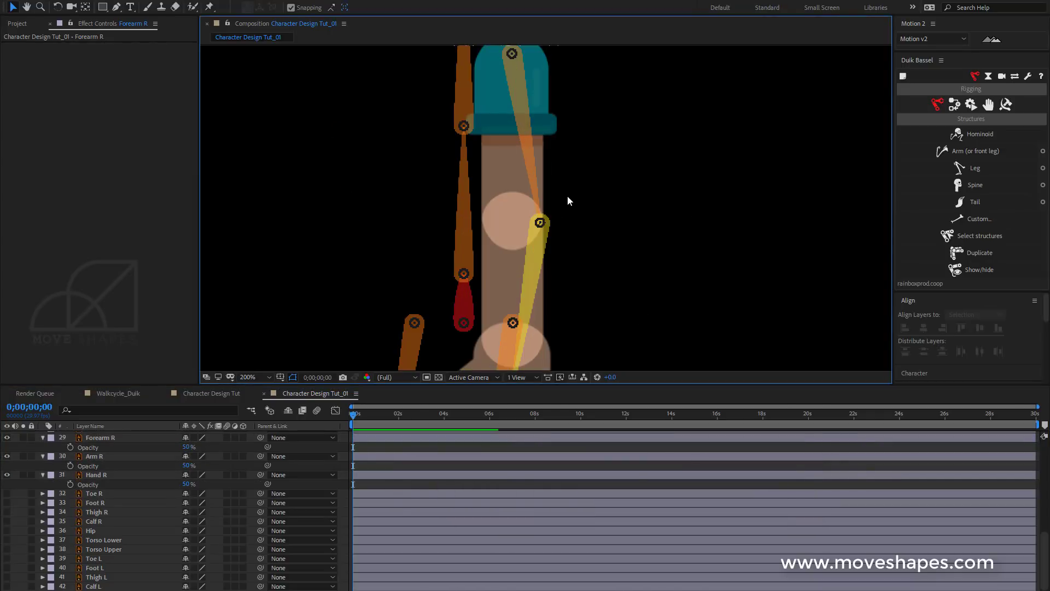
key("space")
left_click_drag(600, 186, 641, 215)
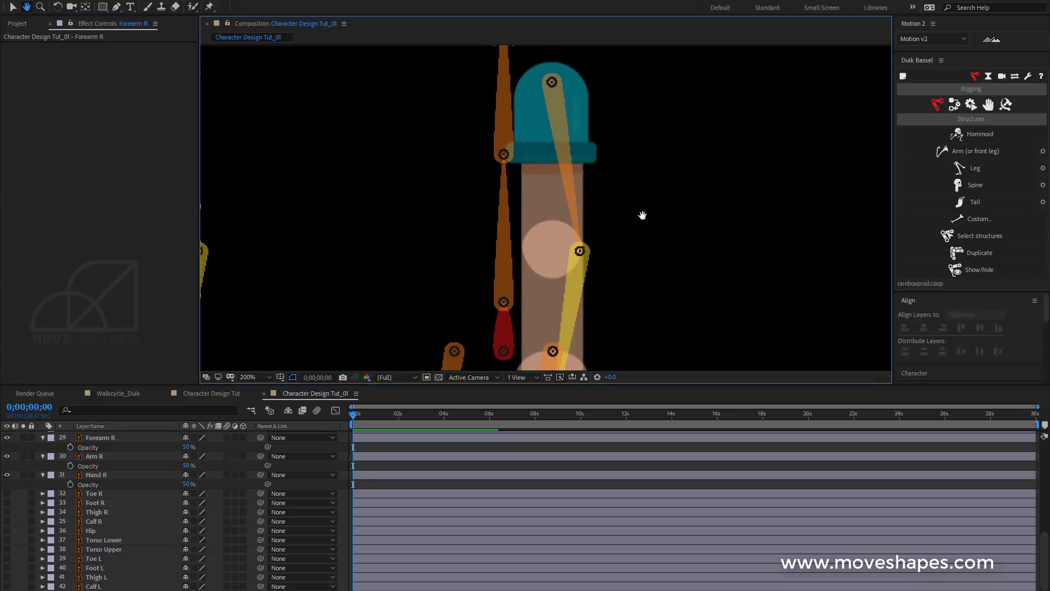
left_click(555, 101)
left_click(576, 290)
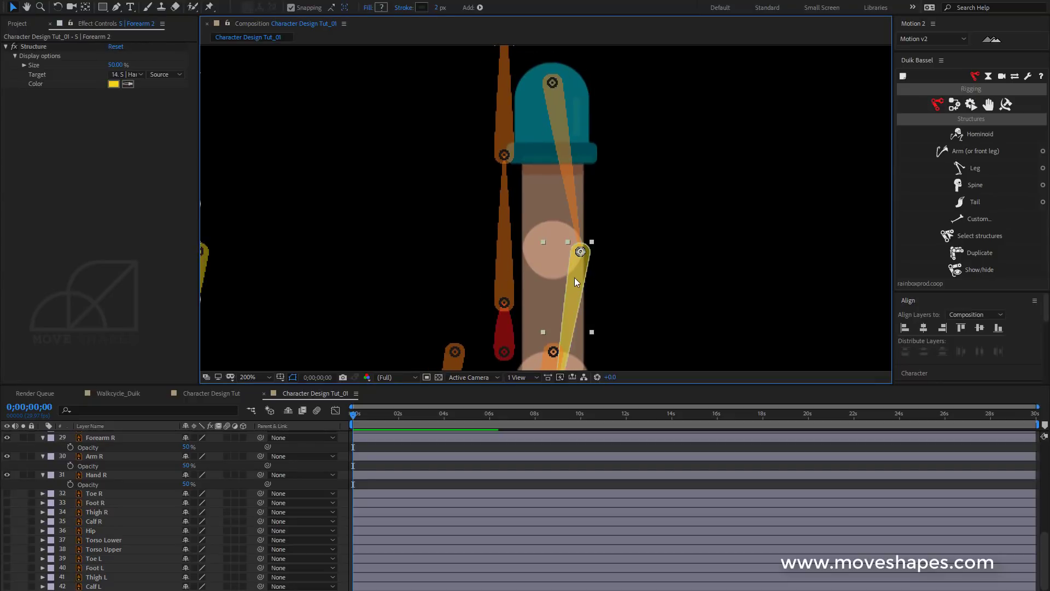
left_click_drag(575, 276, 548, 267)
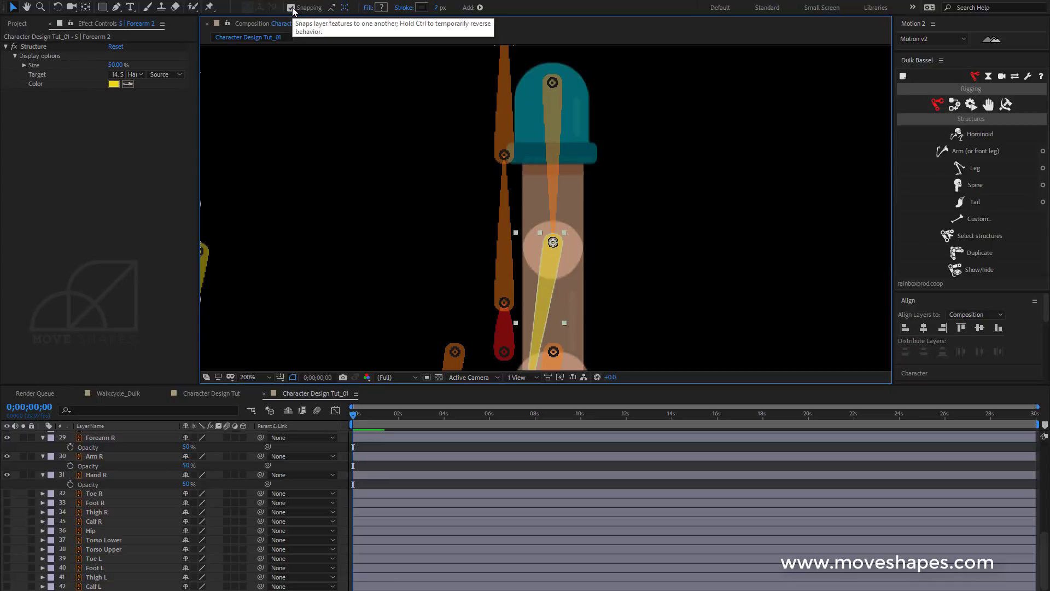
Turn off snapping and nudge the S | Forearm 2 bone down to the center of the elbow circle
left_click(292, 8)
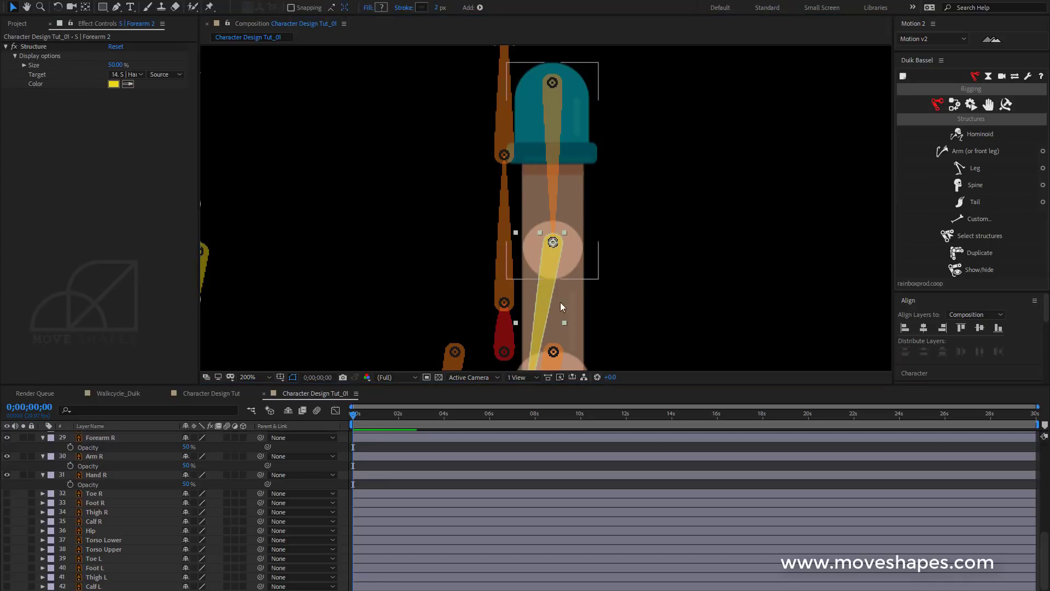
left_click_drag(542, 285, 545, 293)
left_click(608, 239)
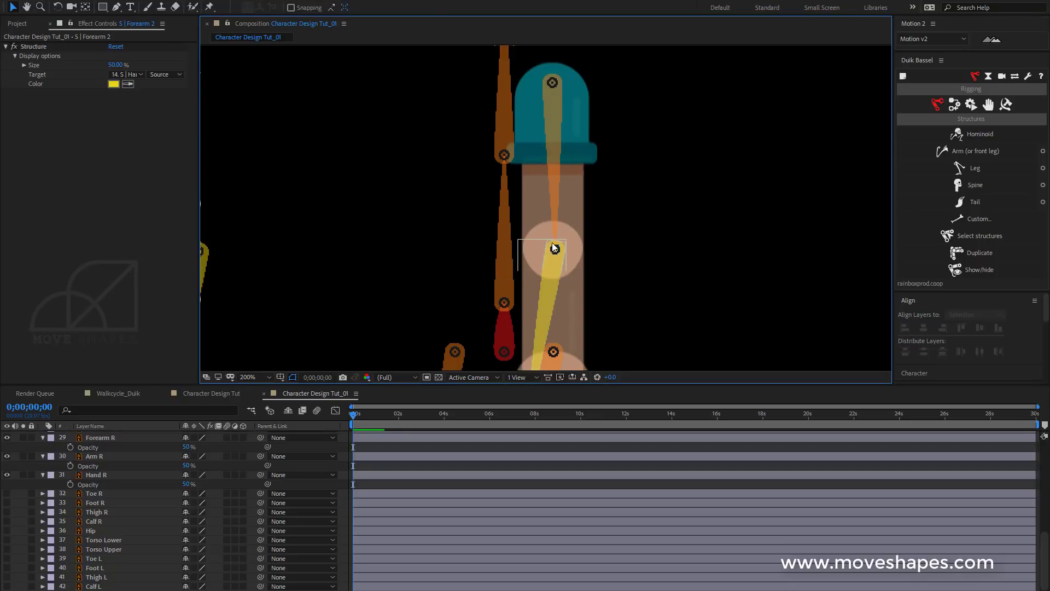
Move the S | Thigh 2 bone away from the right hand into the empty area beside the arm
left_click_drag(667, 265, 650, 183)
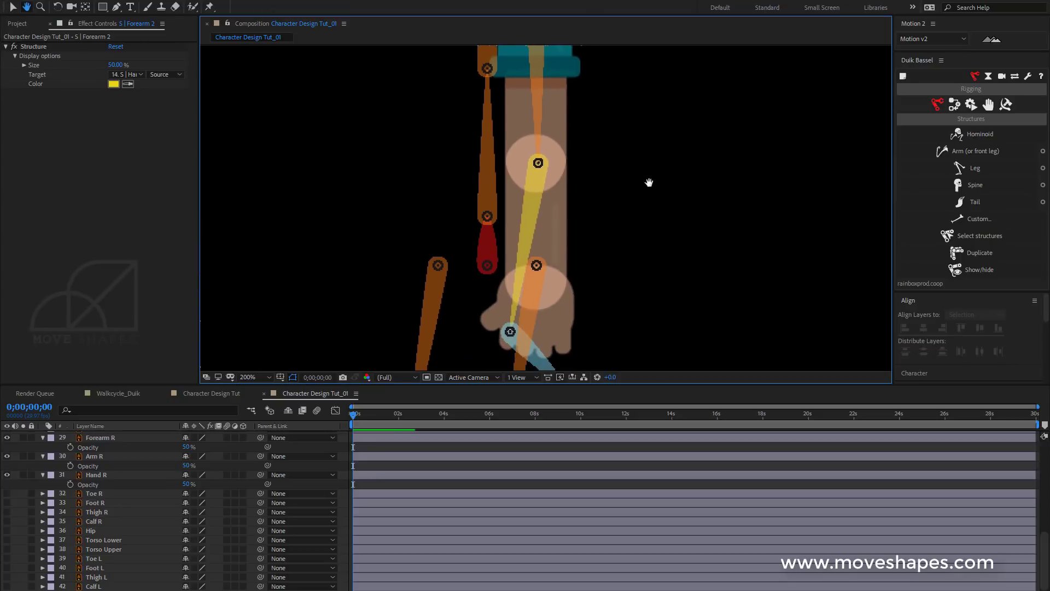
left_click_drag(526, 325, 534, 281)
left_click(530, 307)
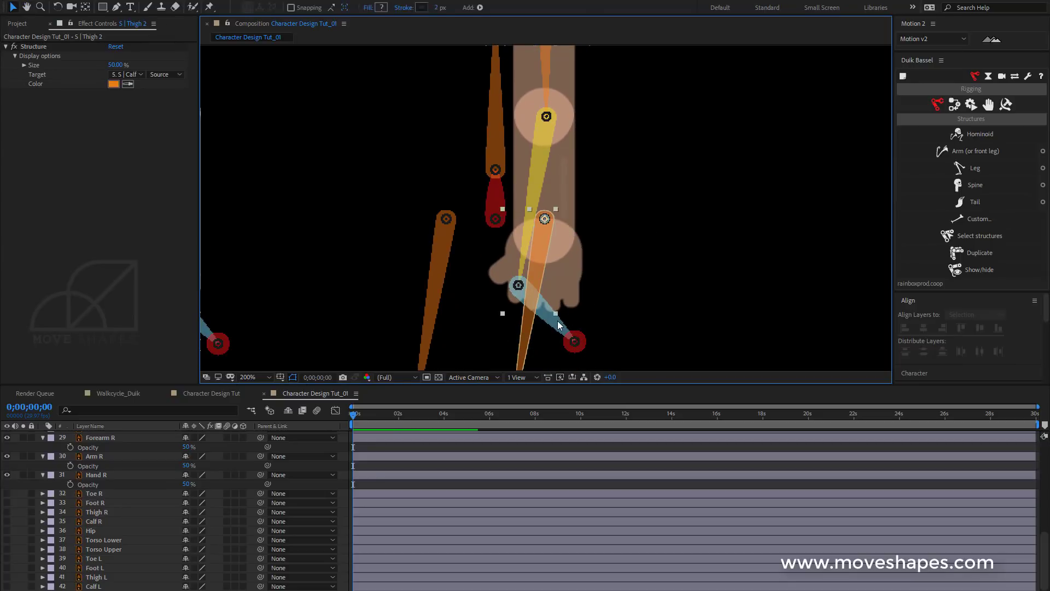
left_click_drag(555, 316, 558, 313)
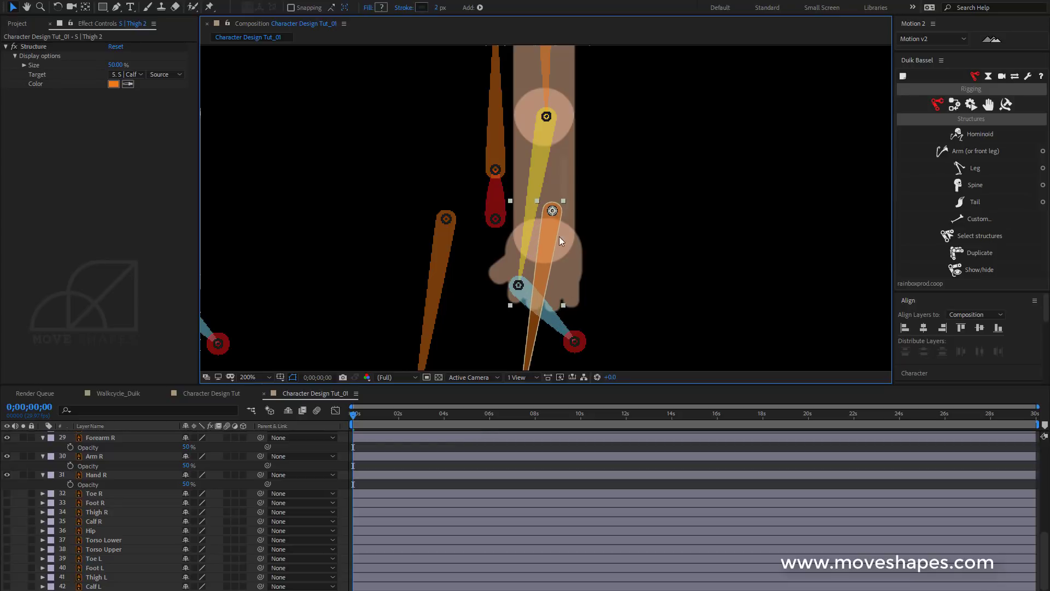
left_click_drag(568, 218, 776, 201)
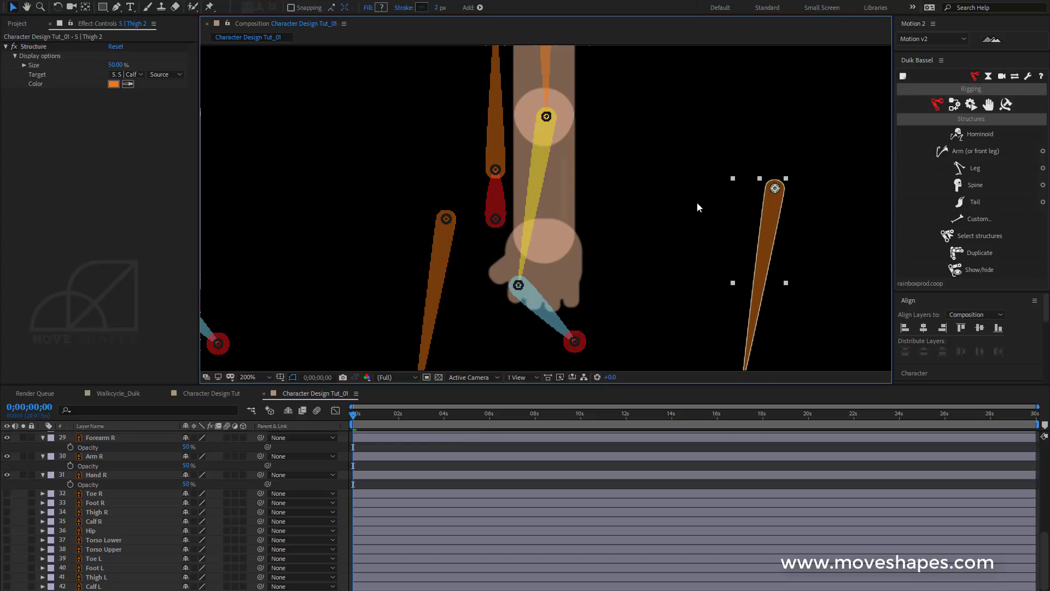
Move the S | Hand 2 bone to the center of the wrist circle and S | Arm Tip 2 to the fingertips
left_click(544, 290)
left_click(534, 295)
left_click_drag(532, 302, 559, 259)
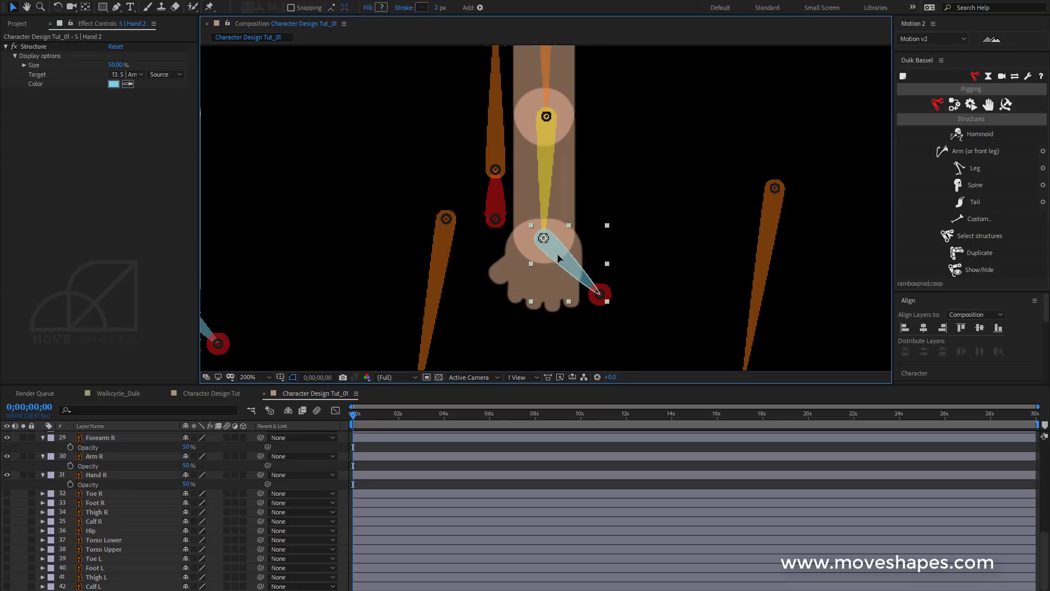
left_click(604, 291)
left_click_drag(604, 291, 534, 312)
left_click(639, 234)
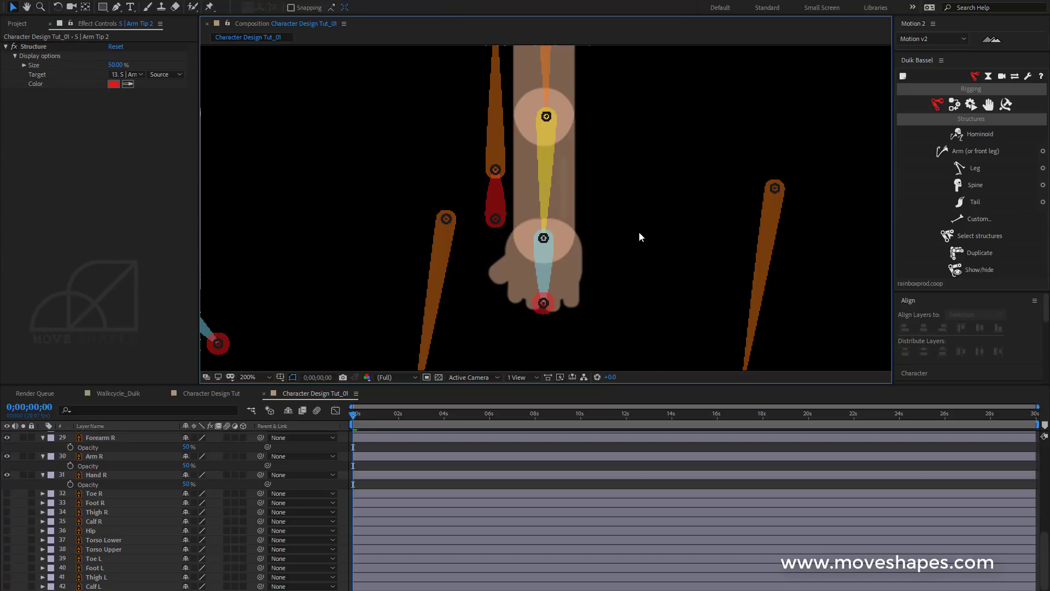
Set the opacity of the Forearm R, Arm R and Hand R layers back to 100%
scroll(639, 234, "down", 2)
scroll(639, 234, "up", 1)
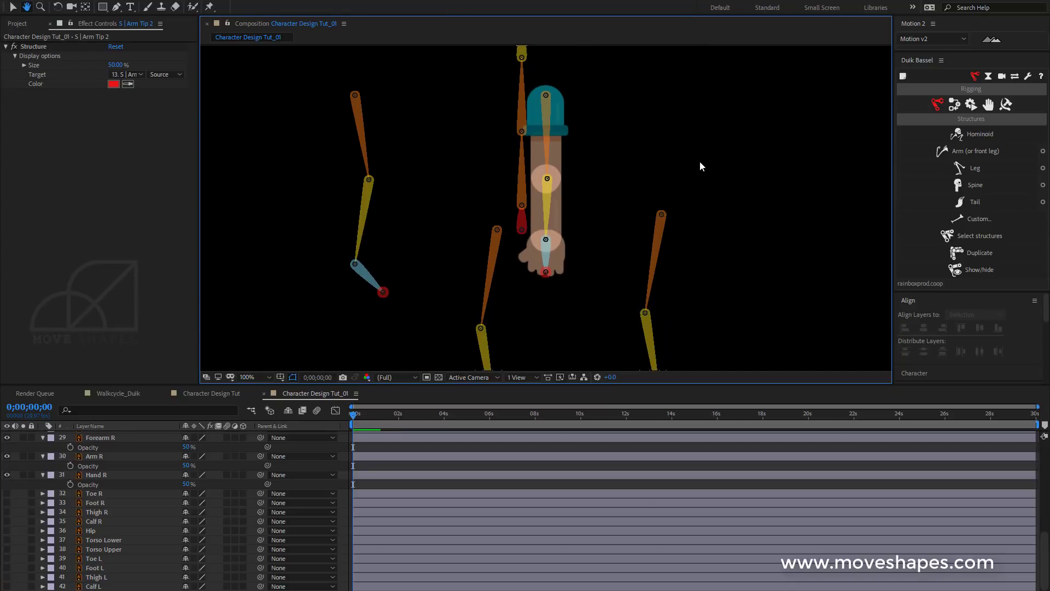
left_click(107, 437)
left_click(146, 475, "shift")
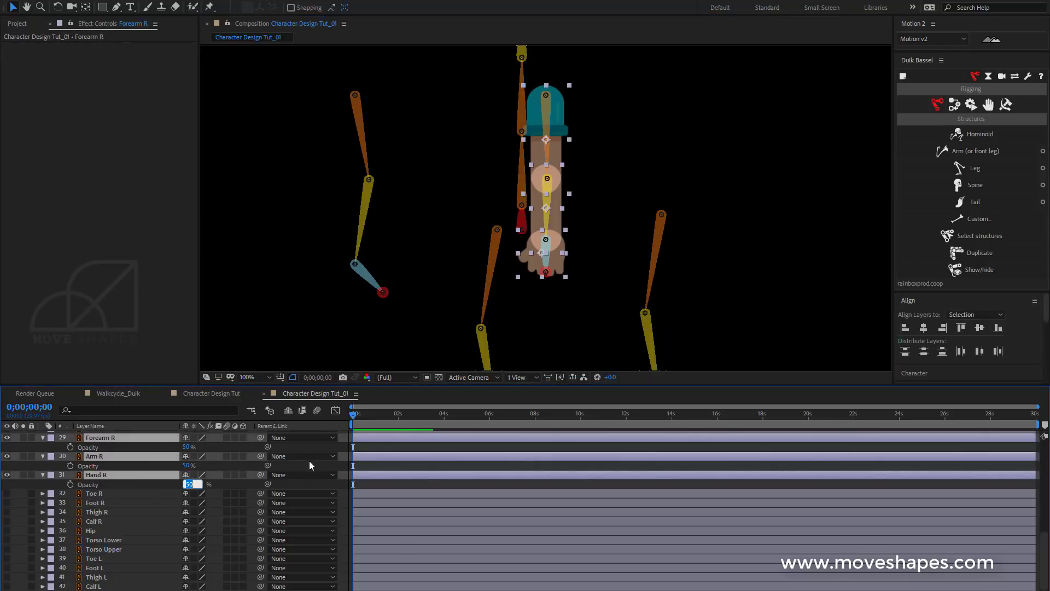
type("00")
key("Return")
left_click(747, 253)
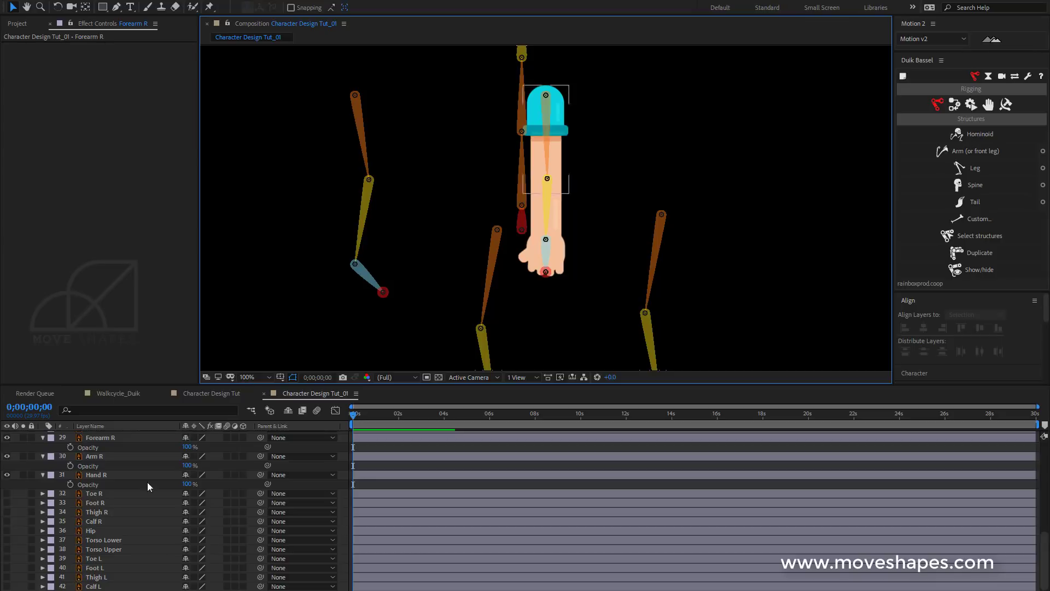
Collapse the opacity properties of the Hand R, Forearm R and Arm R layers
scroll(76, 486, "up", 1)
left_click(43, 501)
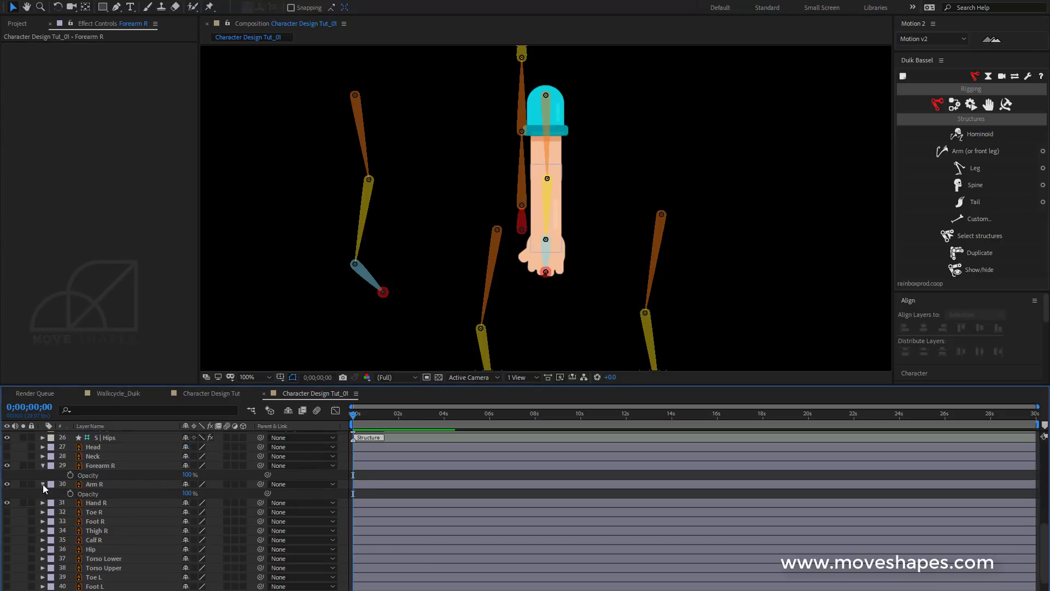
left_click(42, 466)
left_click(42, 474)
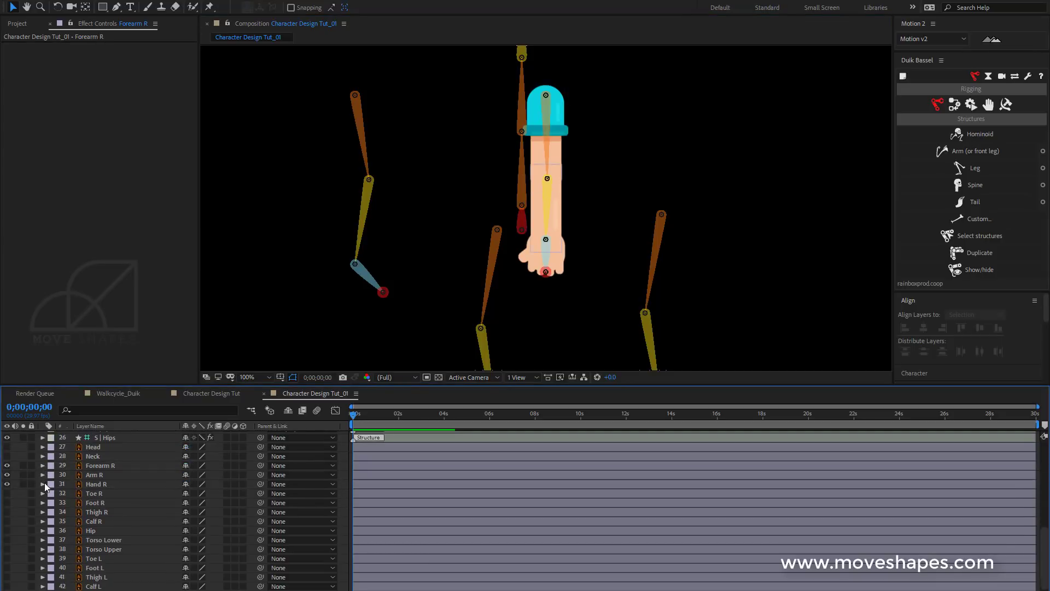
Hide the right arm's layers and show the Arm L, Forearm L and Hand L layers instead
left_click(7, 474)
left_click(7, 484)
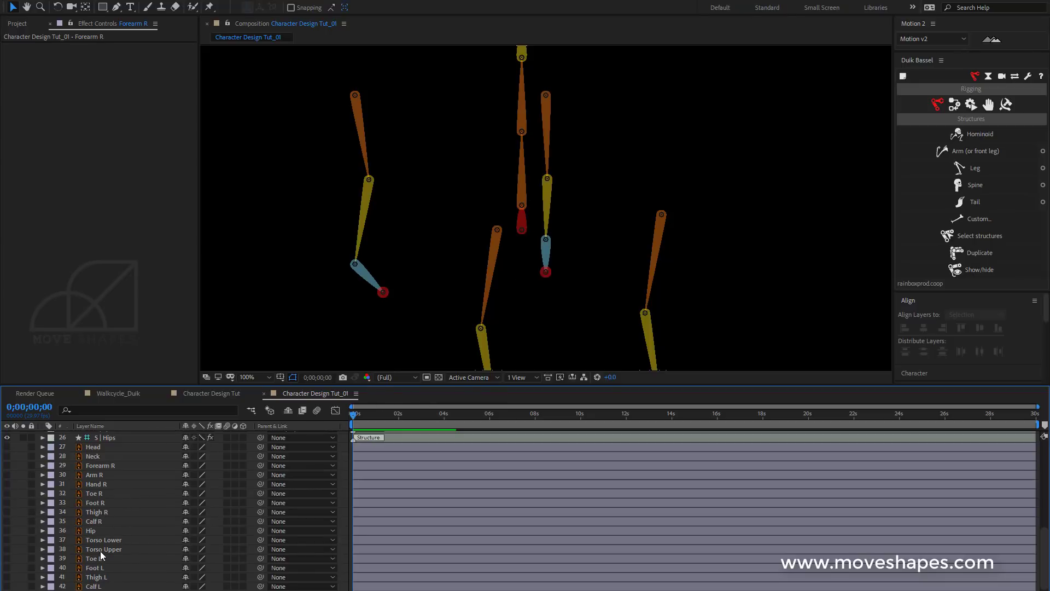
scroll(104, 557, "down", 1)
left_click(103, 586)
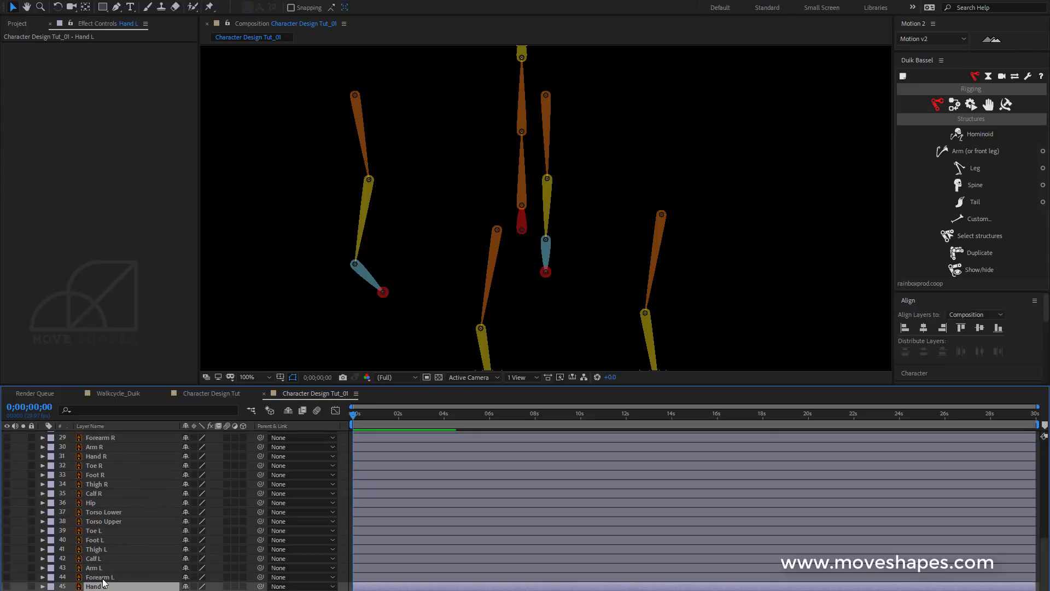
left_click(99, 569, "shift")
left_click_drag(7, 568, 7, 586)
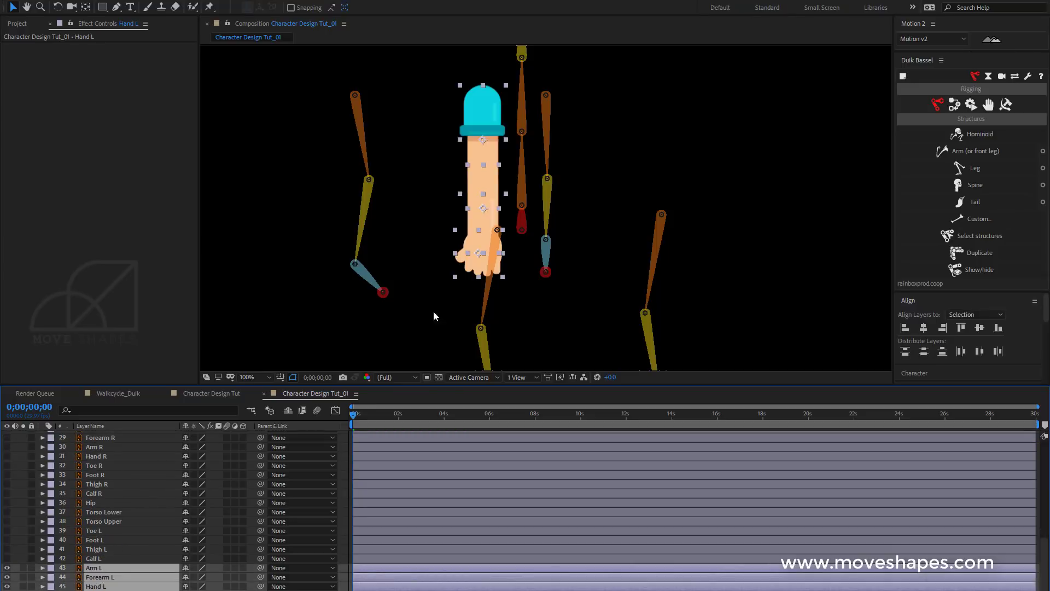
left_click(688, 113)
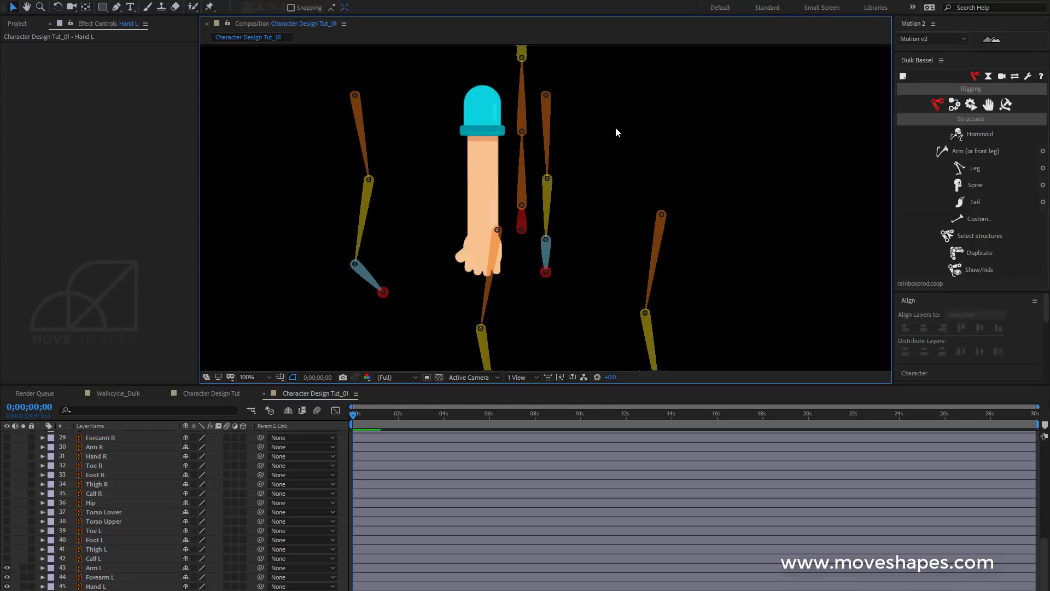
Reveal the opacity properties of the Arm L, Forearm L and Hand L layers
left_click(495, 136)
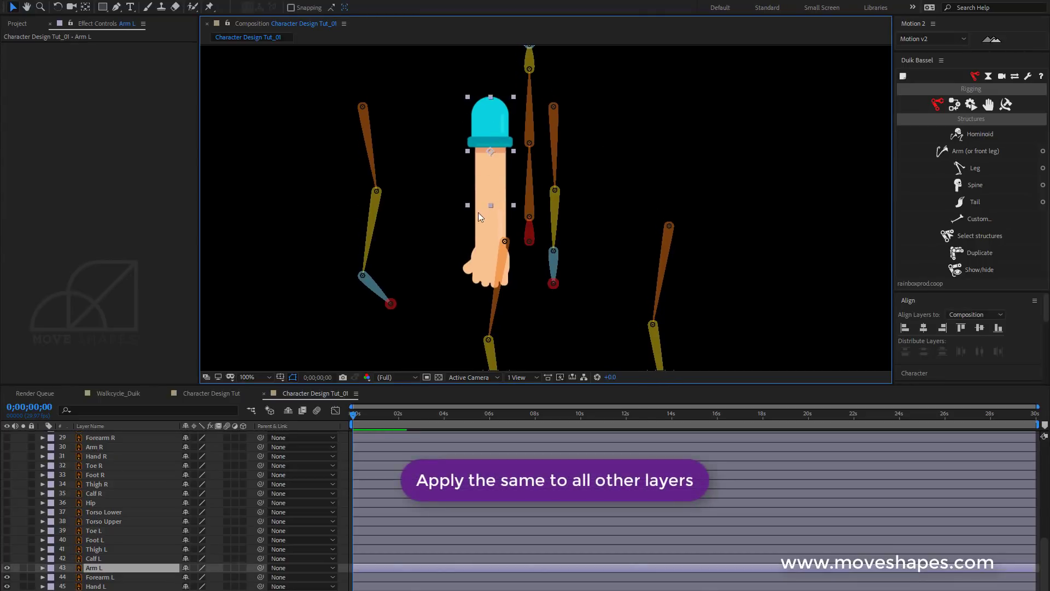
left_click(92, 587, "shift")
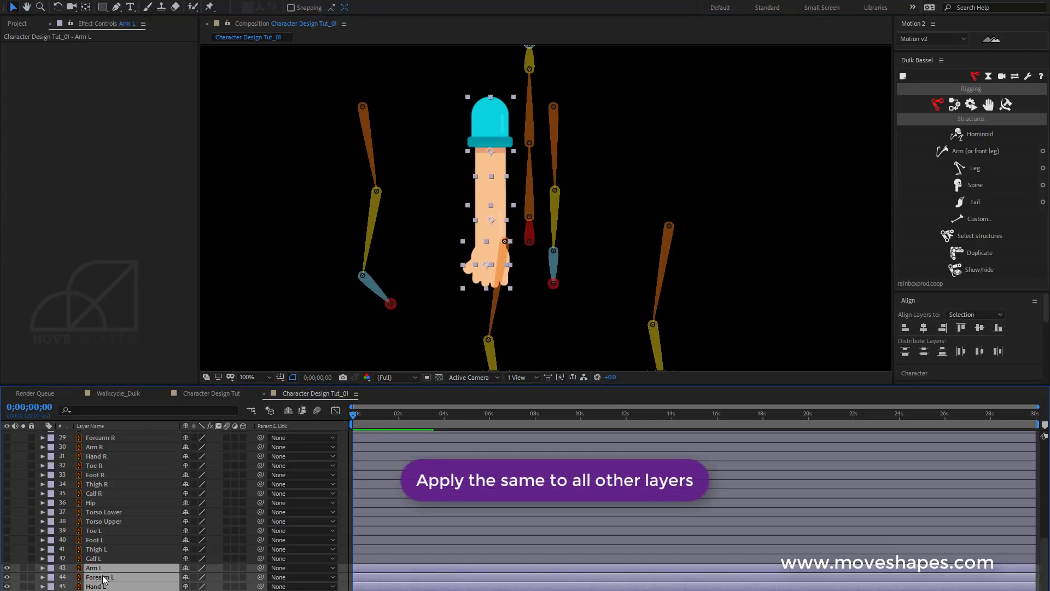
key("t")
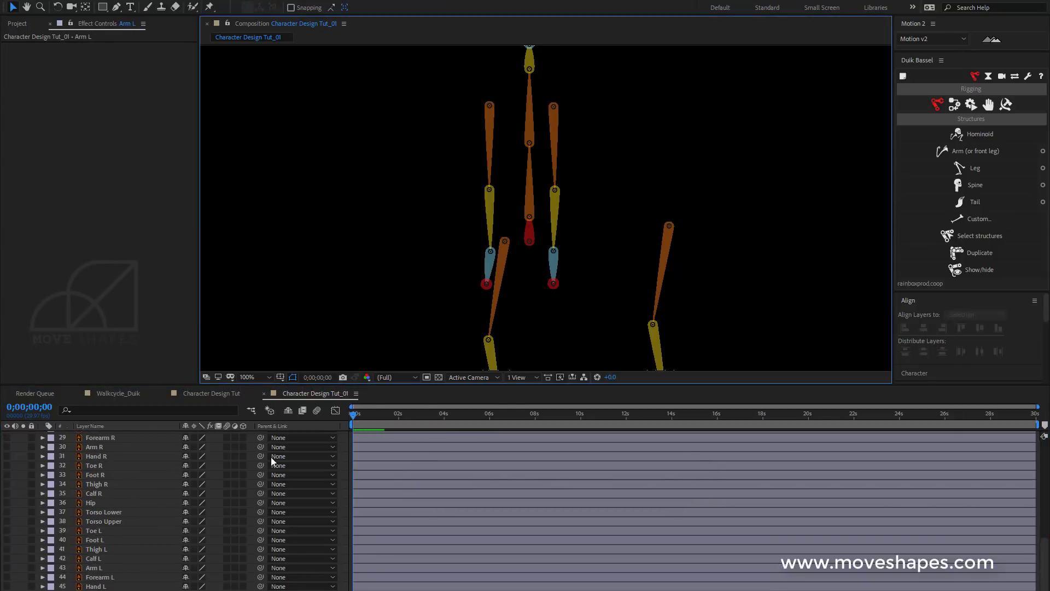
Show the Toe L, Foot L, Thigh L and Calf L layers in place of the left arm artwork
left_click(93, 559)
left_click(90, 531, "shift")
left_click(7, 531)
left_click_drag(518, 262, 517, 166)
left_click(517, 166)
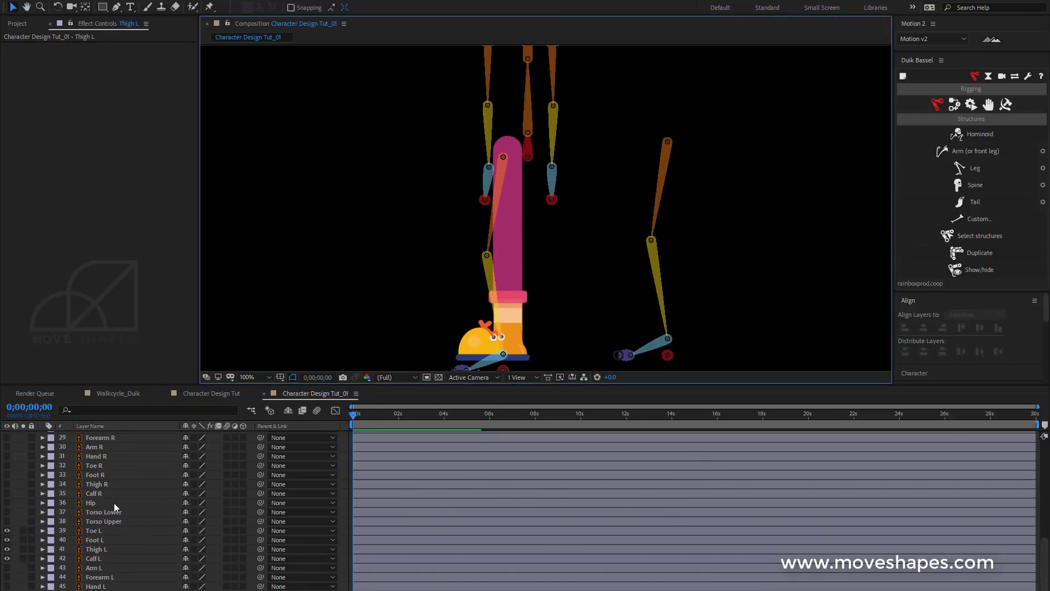
Reveal the opacity properties of the layers from Toe L through Calf L
left_click(109, 531)
left_click(137, 558, "shift")
key("t")
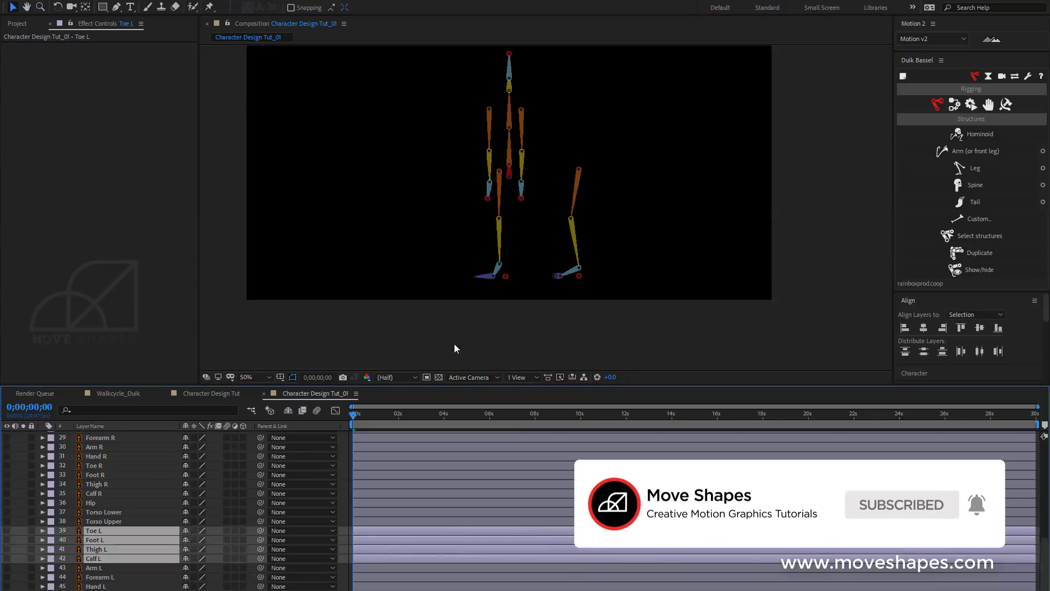
Reposition the S | Tiptoe 2 bone along the sole of the right shoe
left_click(99, 494)
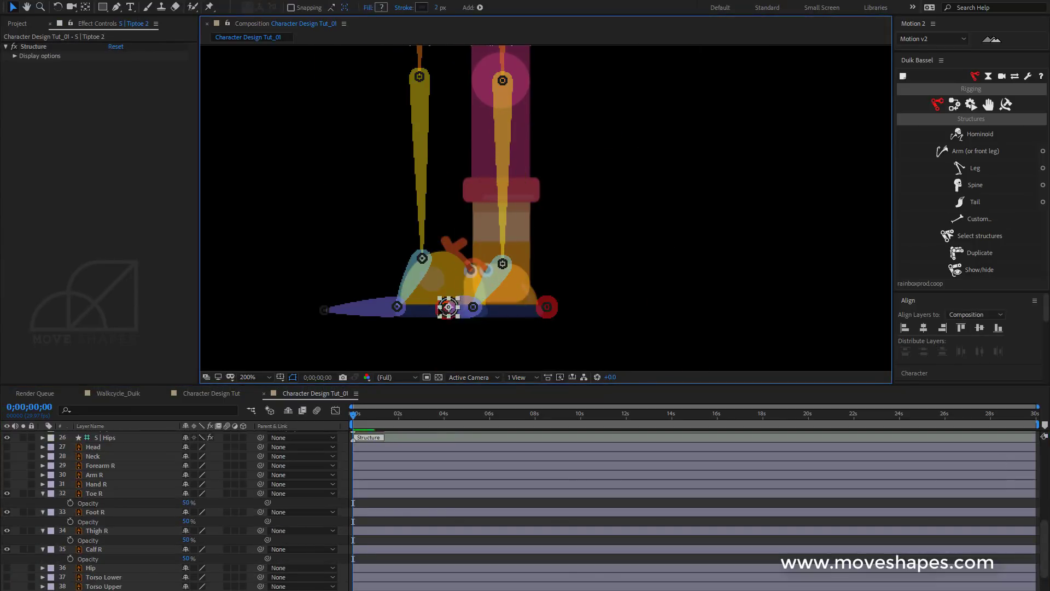
left_click_drag(445, 306, 508, 309)
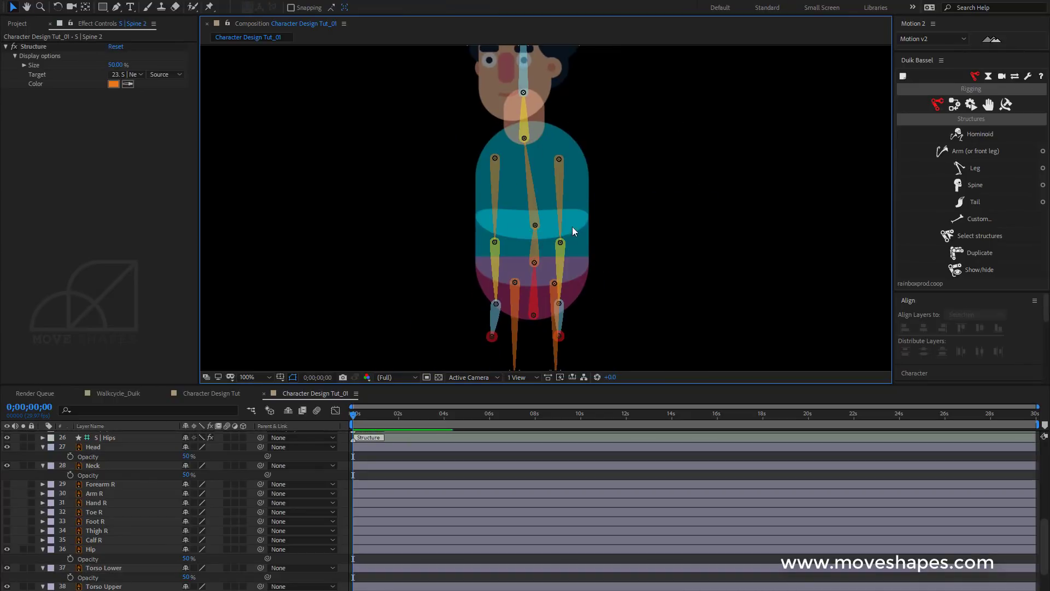
Collapse the opacity properties of the Hip, Torso Lower and Torso Upper layers
left_click(536, 229)
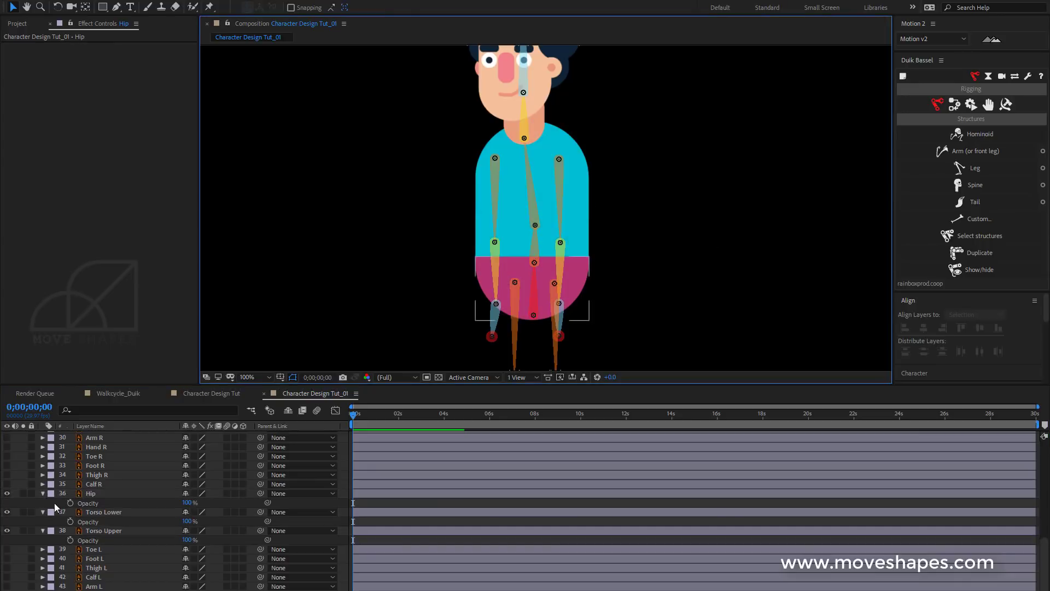
left_click(42, 493)
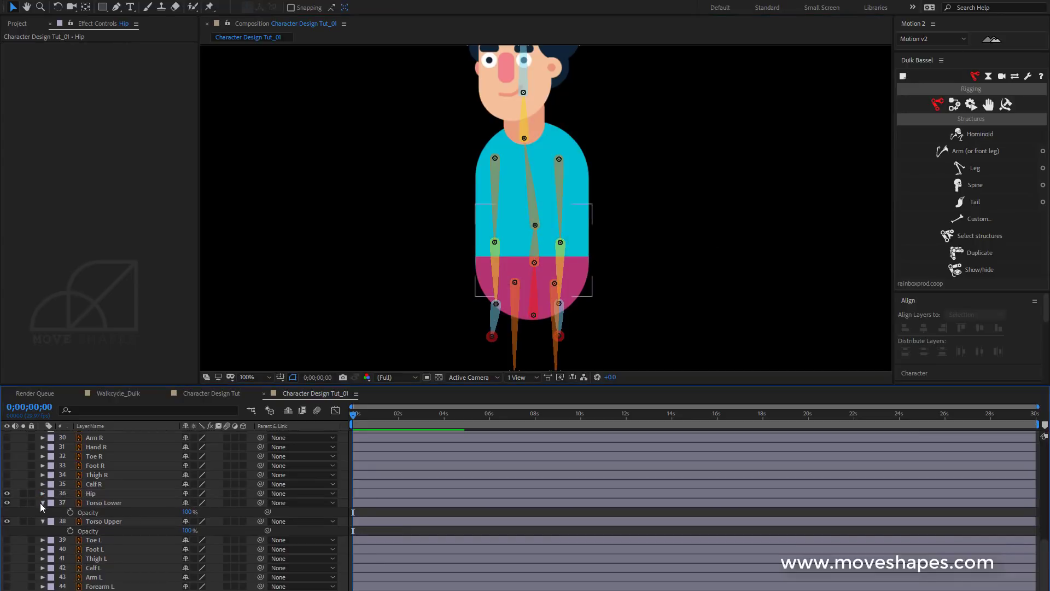
left_click(43, 502)
left_click(43, 512)
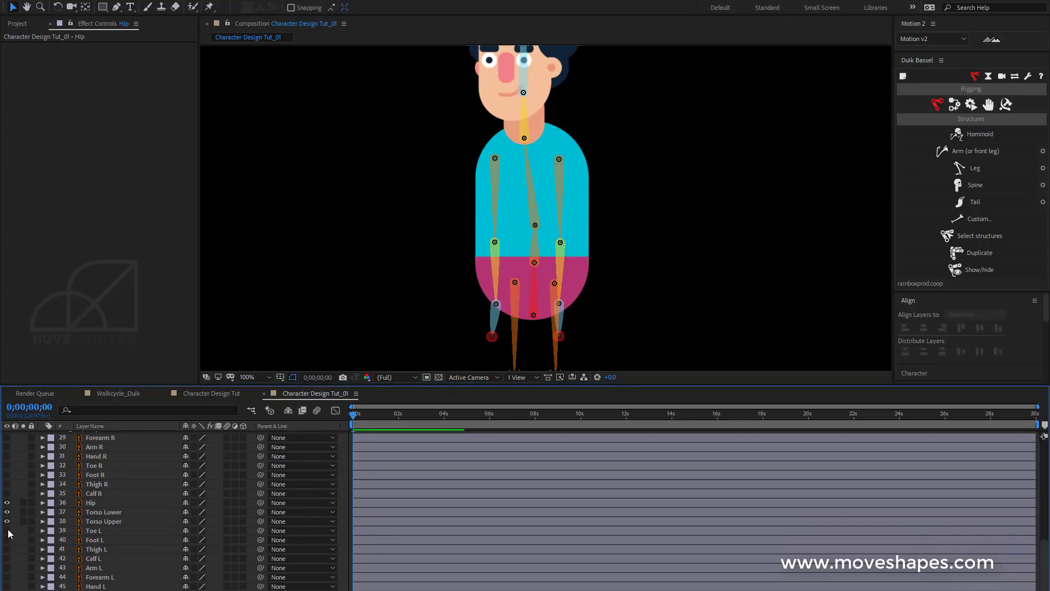
Make all hidden arm and leg layers visible again, from Toe L to Hand L and from Forearm R to Calf R
left_click_drag(7, 531, 17, 571)
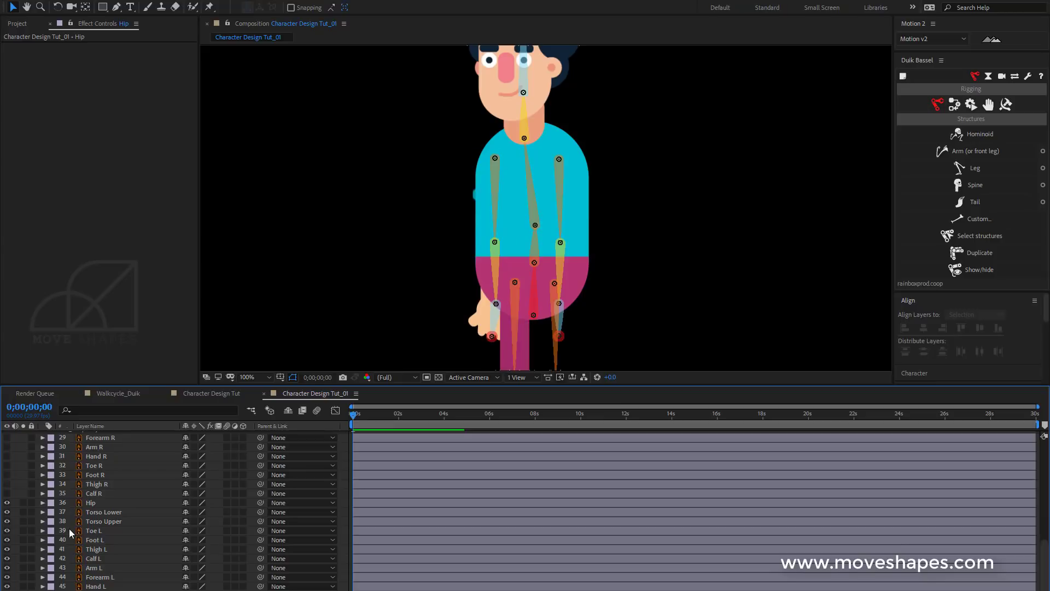
scroll(8, 551, "up", 2)
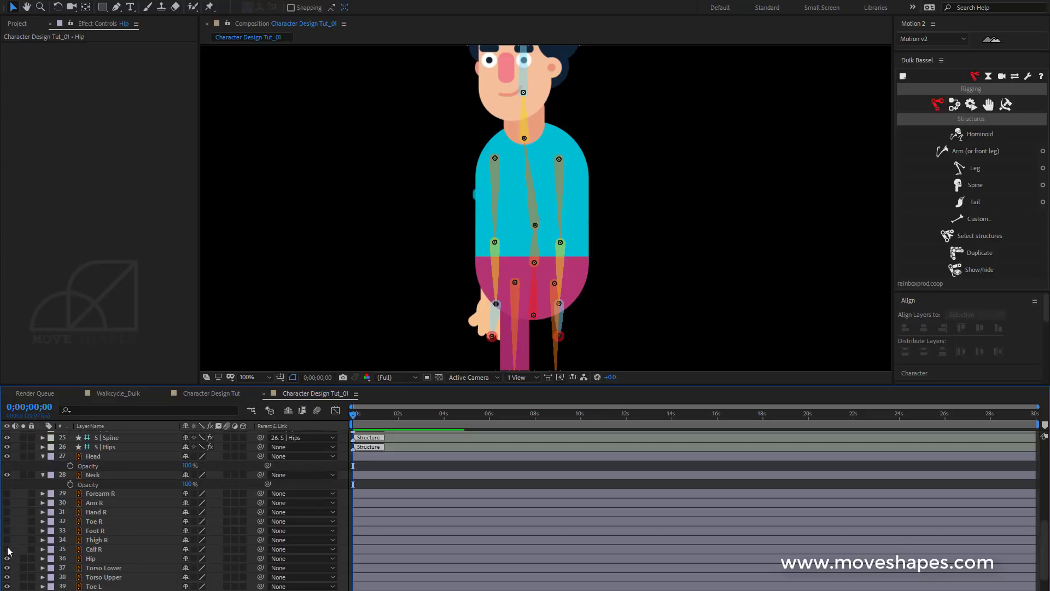
left_click(7, 494)
Collapse the opacity properties of the Head and Neck layers
scroll(52, 502, "up", 1)
left_click(42, 485)
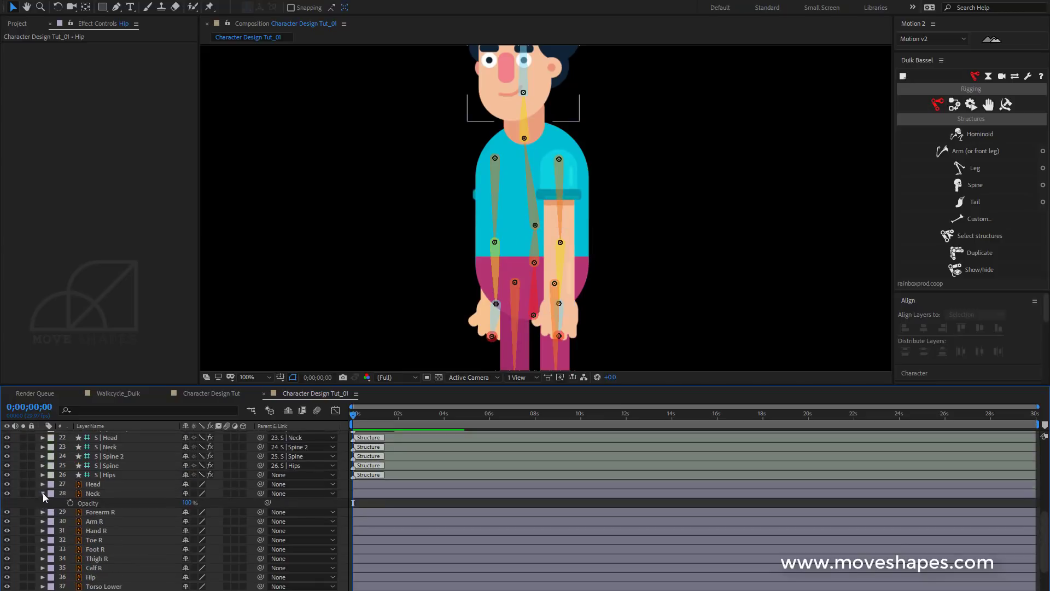
left_click(42, 494)
scroll(540, 174, "down", 2)
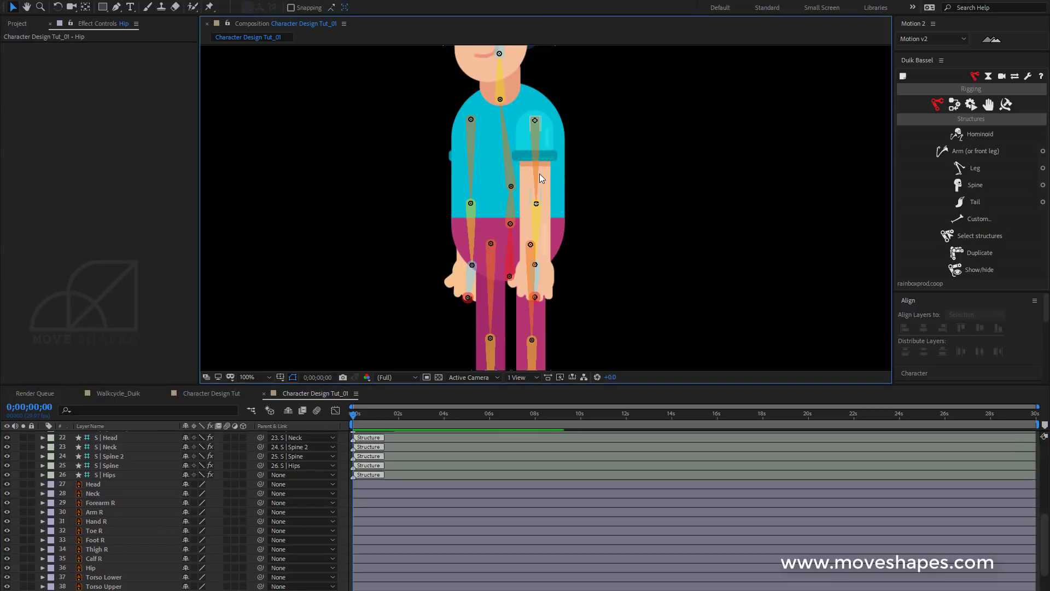
Toggle the Forearm R layer's visibility to identify its artwork, and check the name of the bone over the right sleeve
left_click(552, 135)
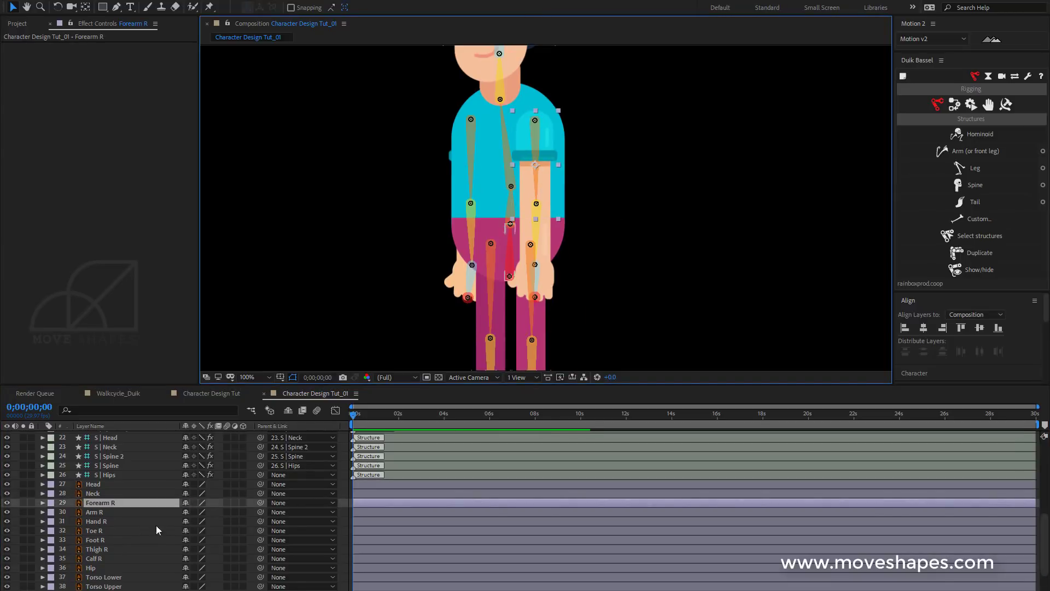
left_click(7, 503)
left_click(7, 503)
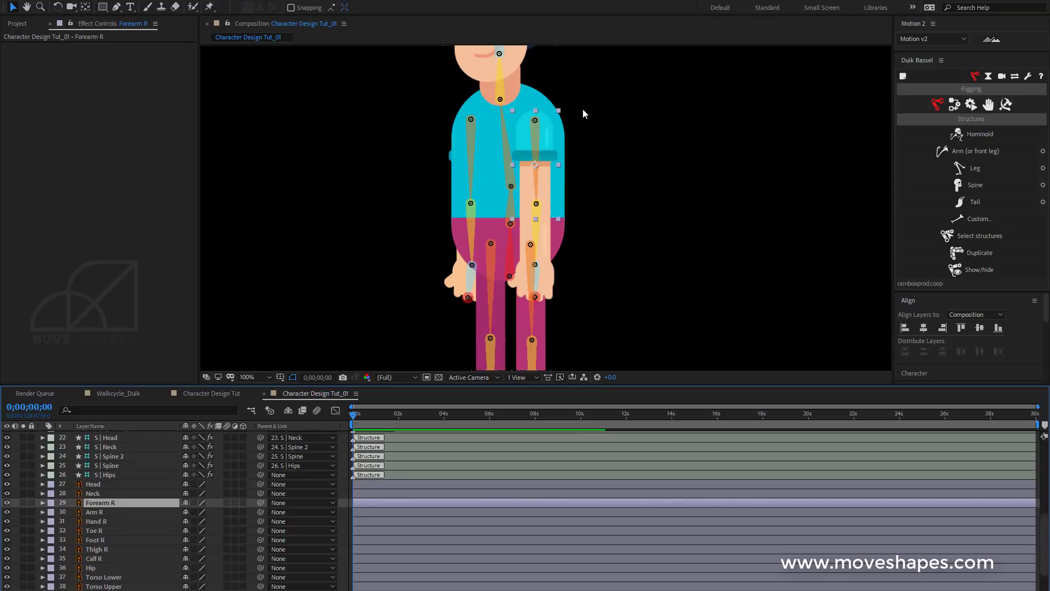
left_click(534, 136)
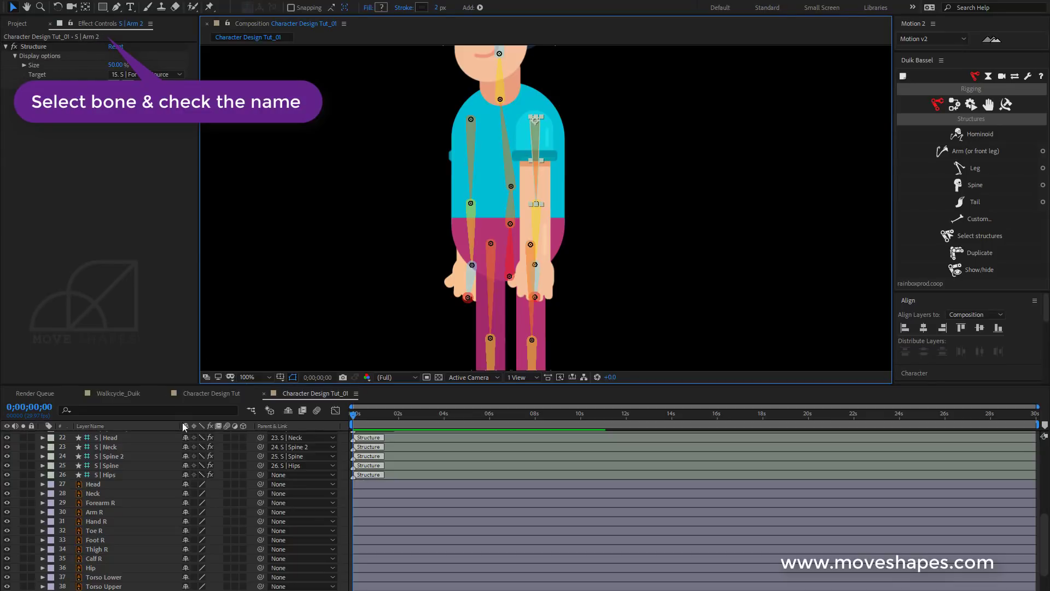
Parent the Forearm R layer to the S | Arm 2 bone
left_click(109, 503)
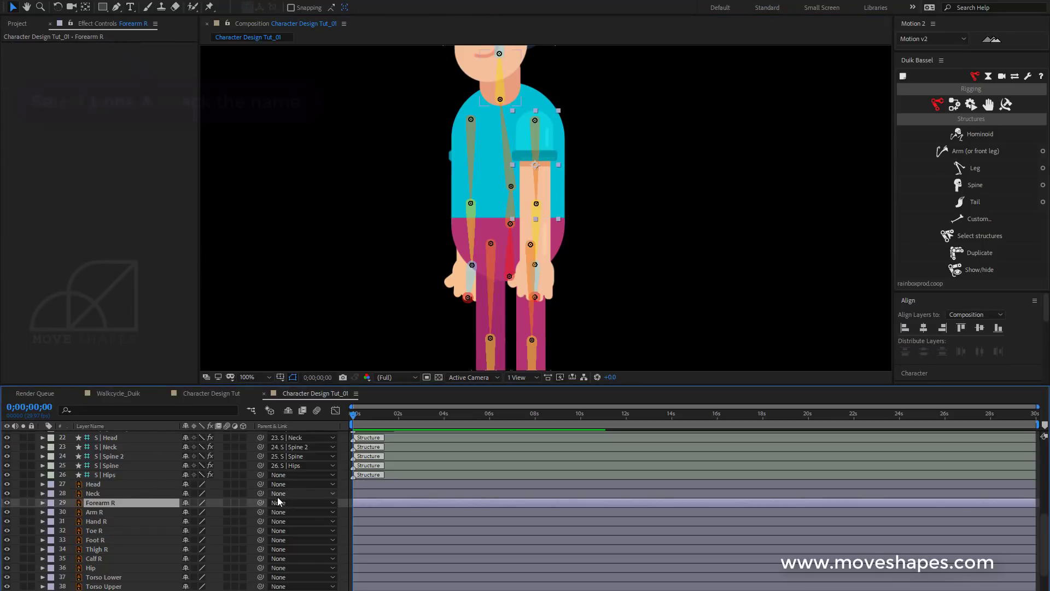
left_click(332, 503)
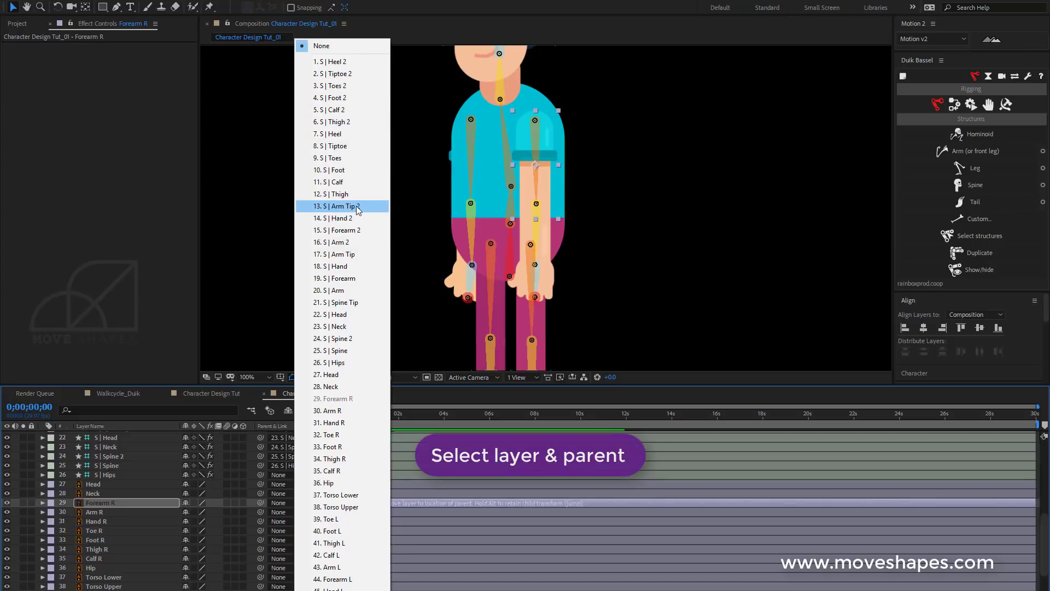
left_click(366, 243)
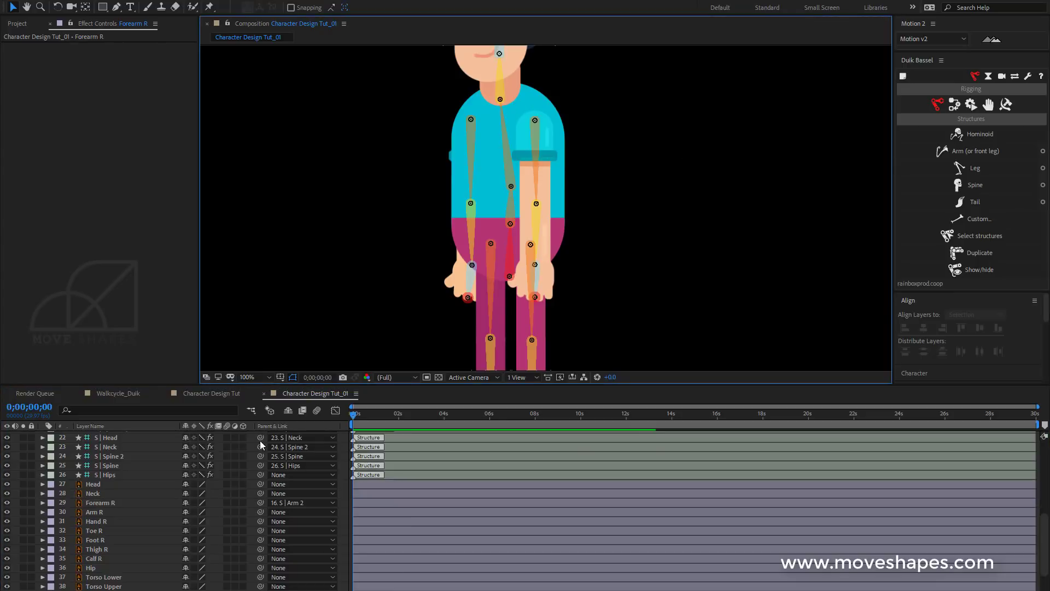
Parent the Neck layer to the S | Forearm 2 bone
left_click(113, 503)
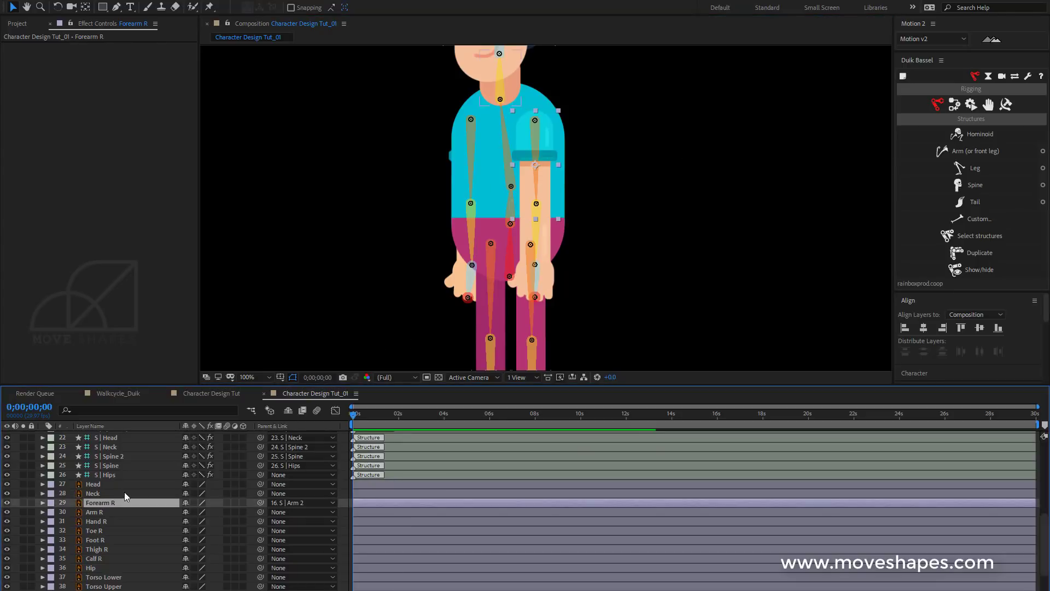
left_click(333, 493)
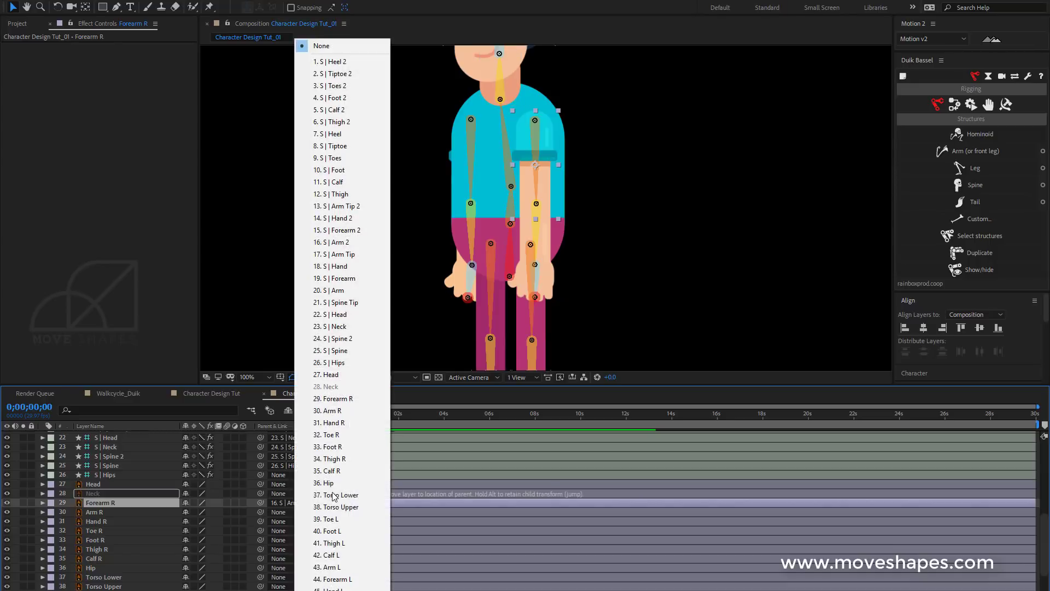
left_click(360, 232)
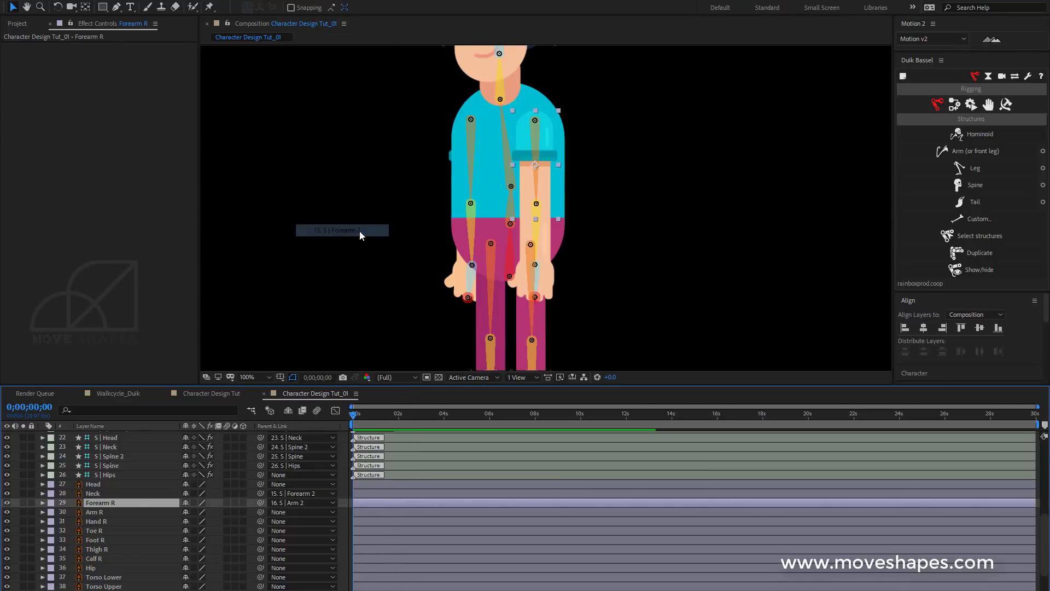
Parent the Hand R layer to the S | Hand 2 bone
left_click(101, 522)
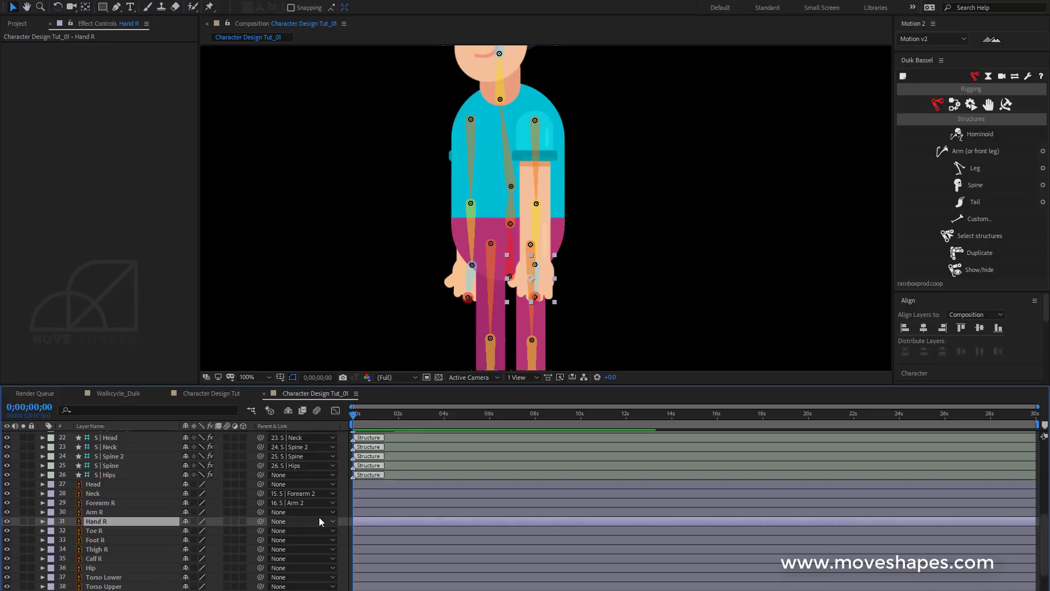
left_click(332, 521)
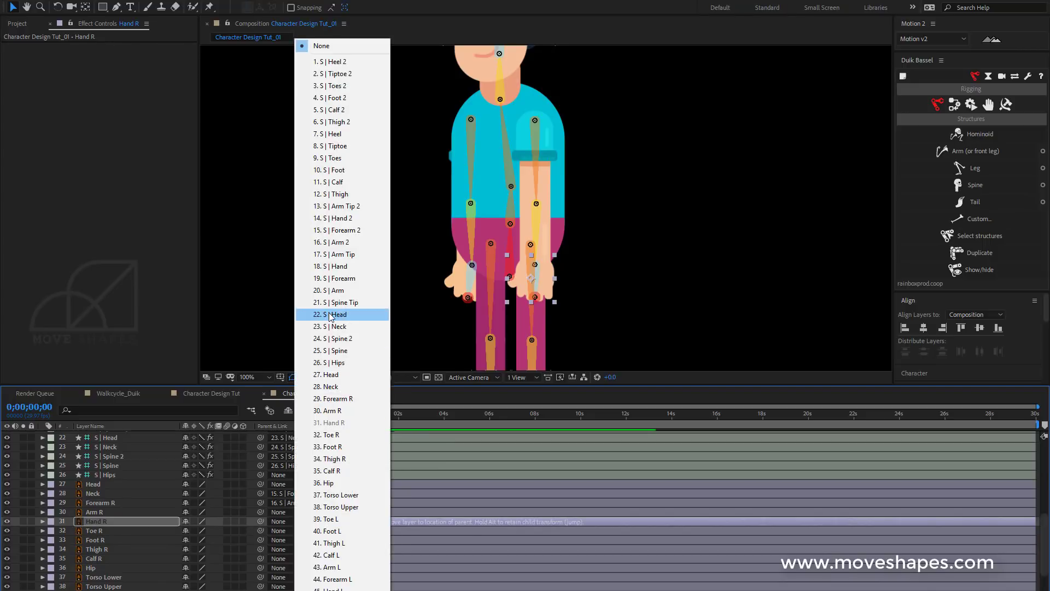
left_click(356, 221)
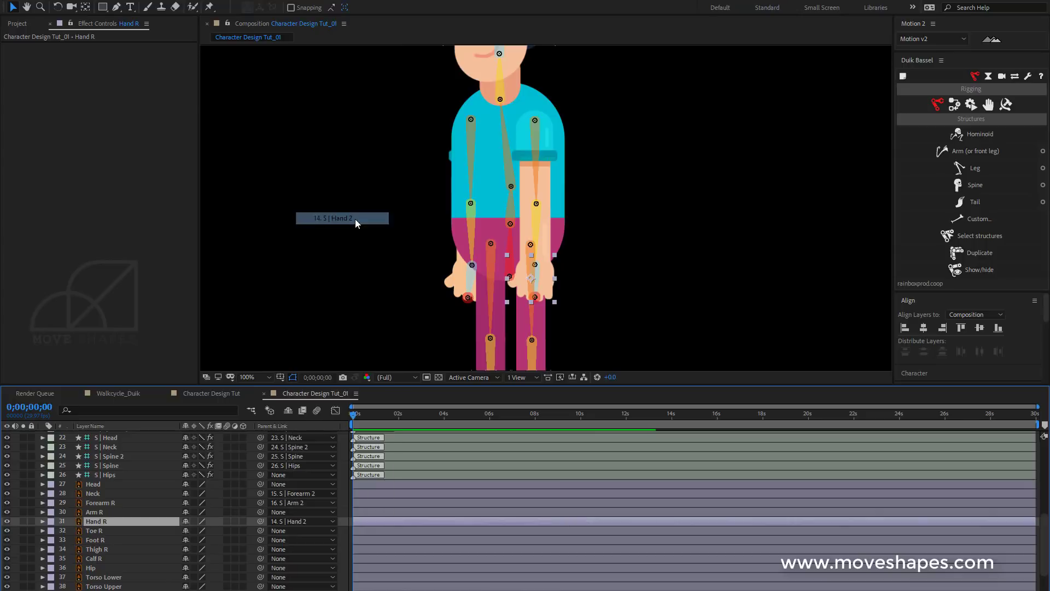
Test the right arm's parenting by moving the S | Arm 2 bone away from the body, and undo the move
left_click(669, 214)
left_click(538, 125)
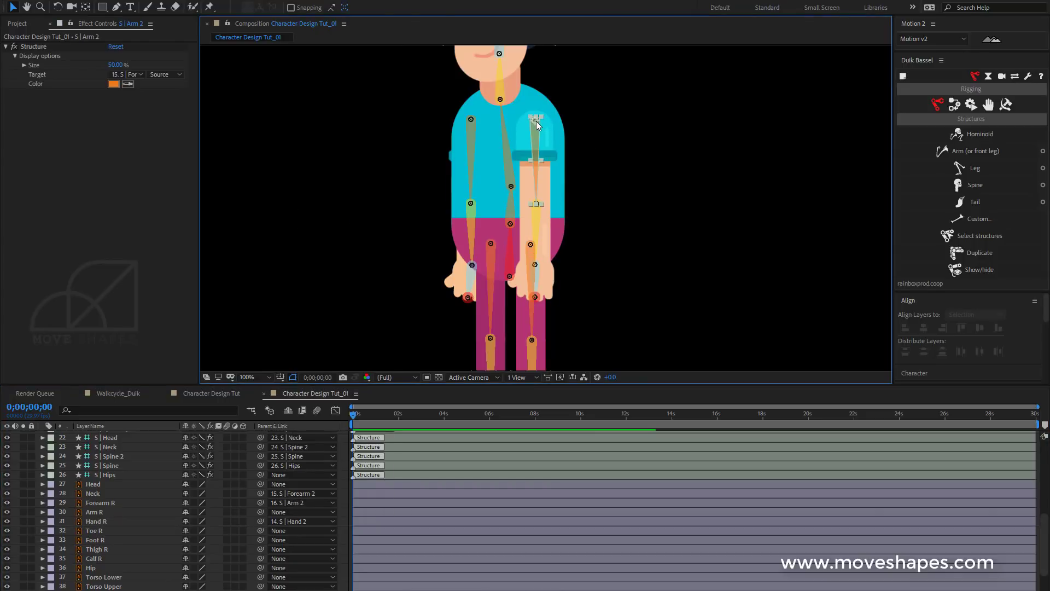
left_click_drag(554, 122, 695, 108)
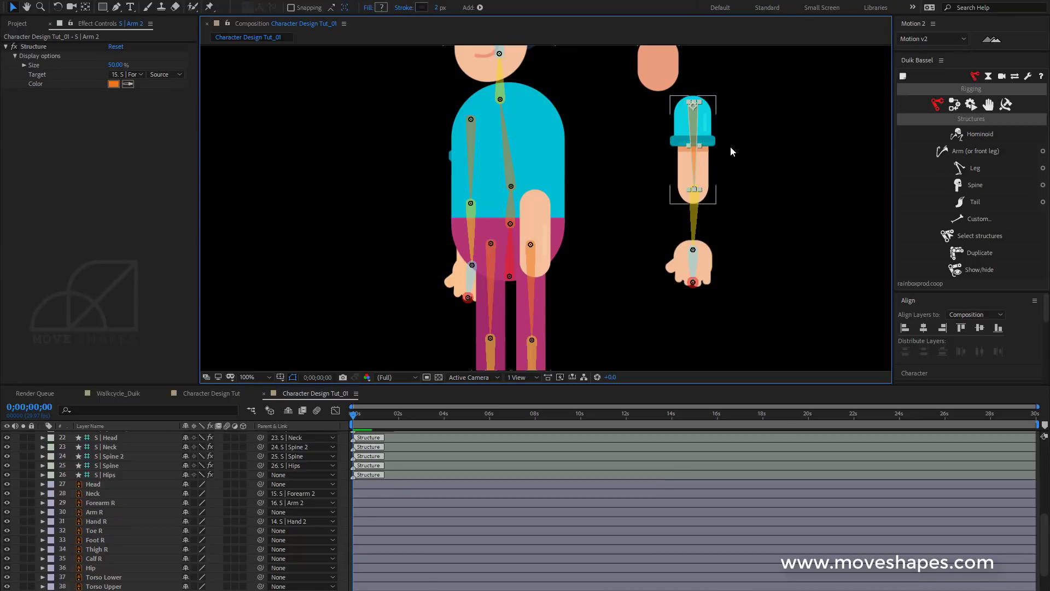
key("ctrl+z")
key("ctrl+shift+a")
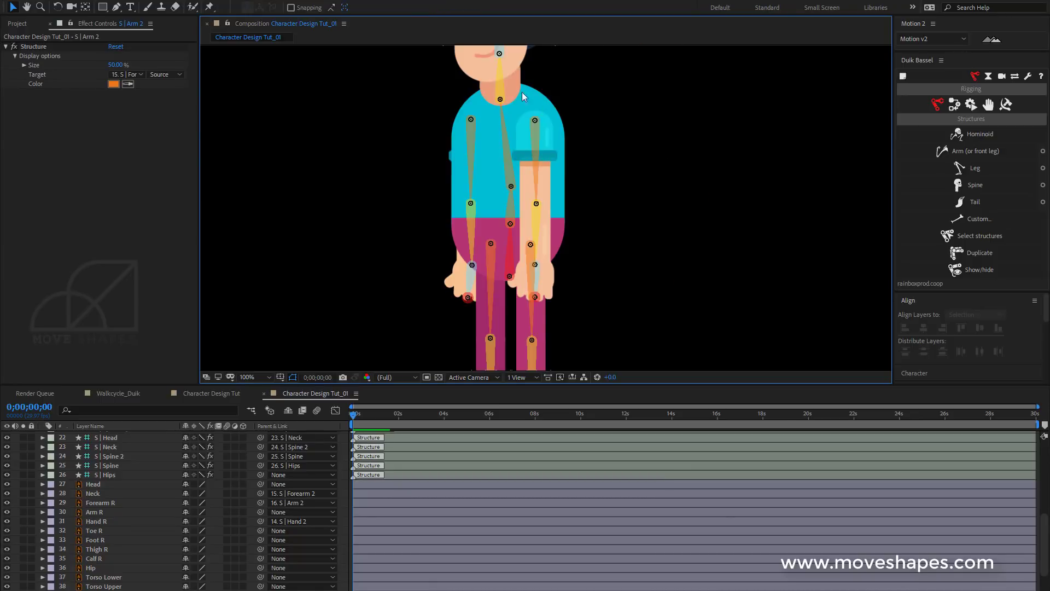
Remove the mistaken bone parent from the Neck layer by setting its parent to None
left_click(513, 93)
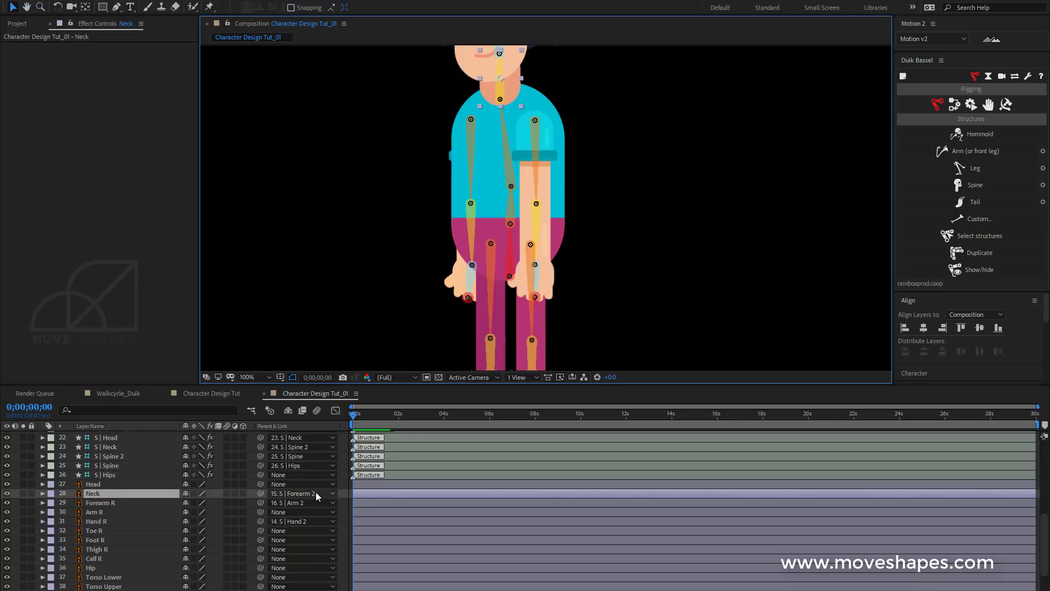
left_click(332, 495)
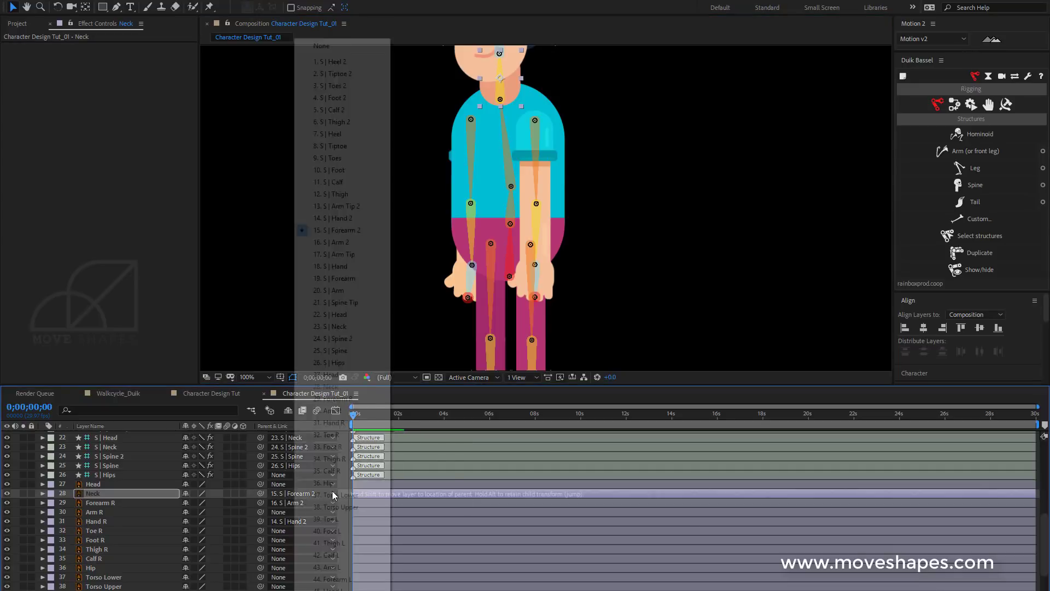
left_click(328, 48)
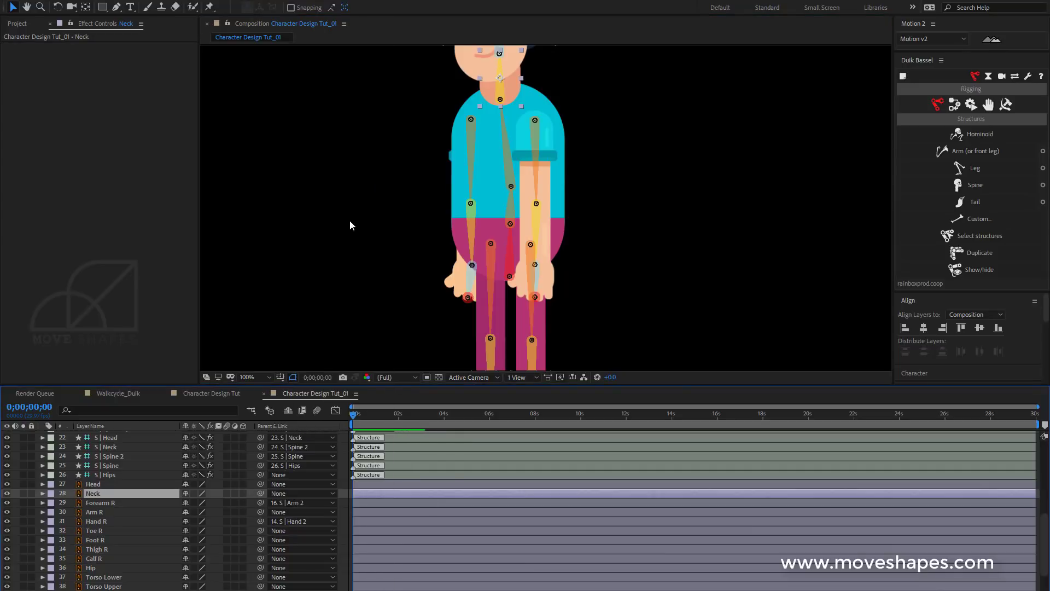
Reparent the Forearm R layer to the S | Forearm 2 bone and parent Arm R to S | Arm 2
left_click(101, 513)
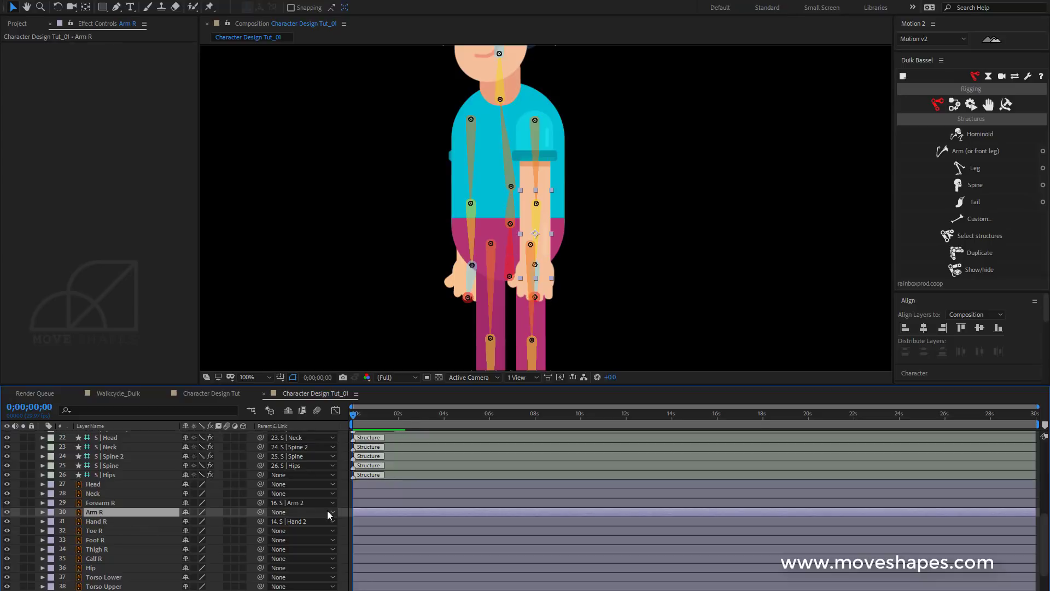
left_click(111, 502)
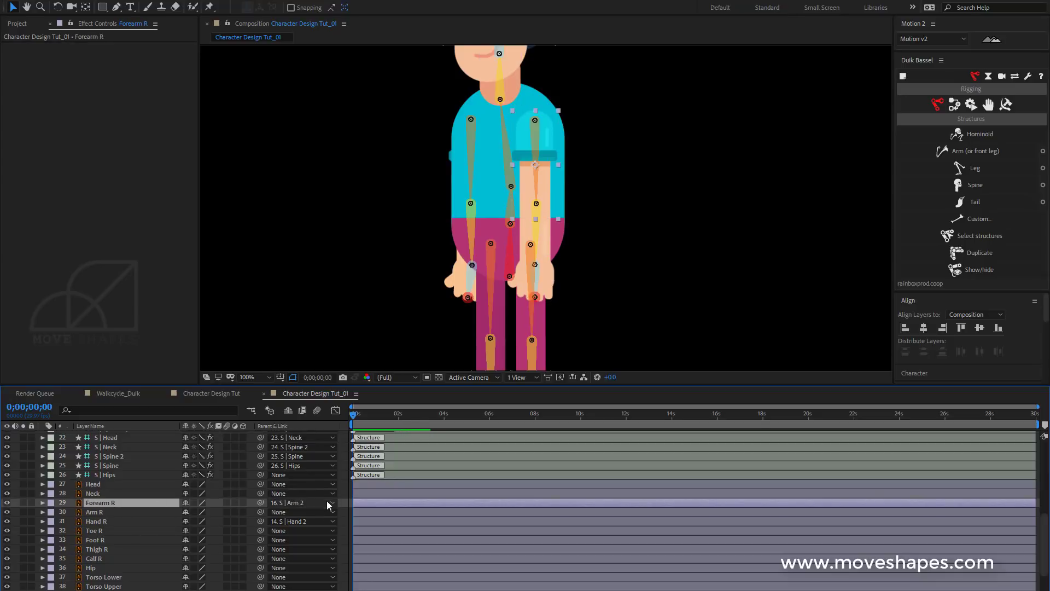
left_click(334, 503)
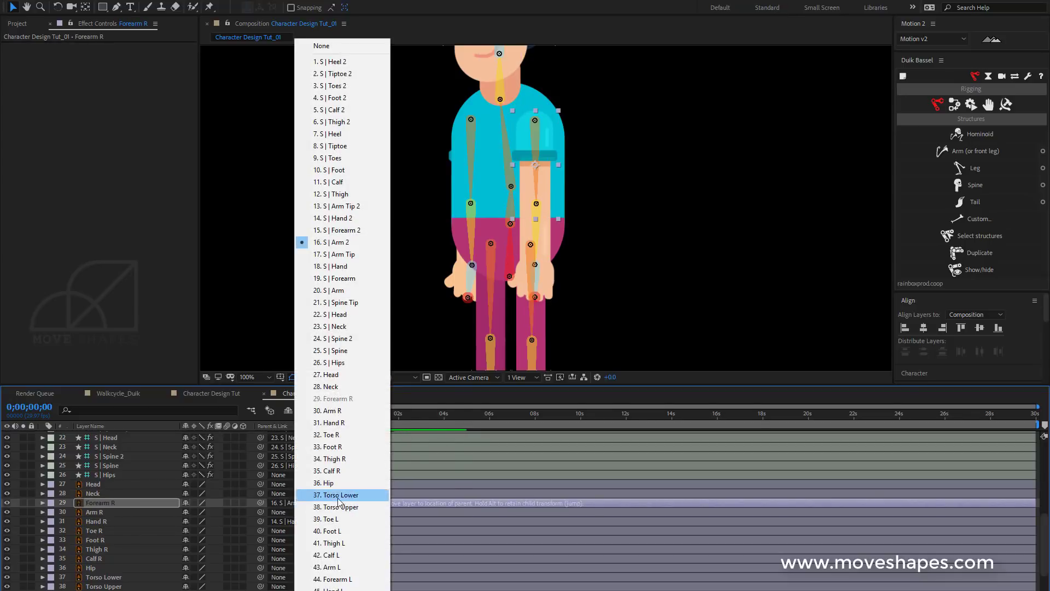
left_click(342, 231)
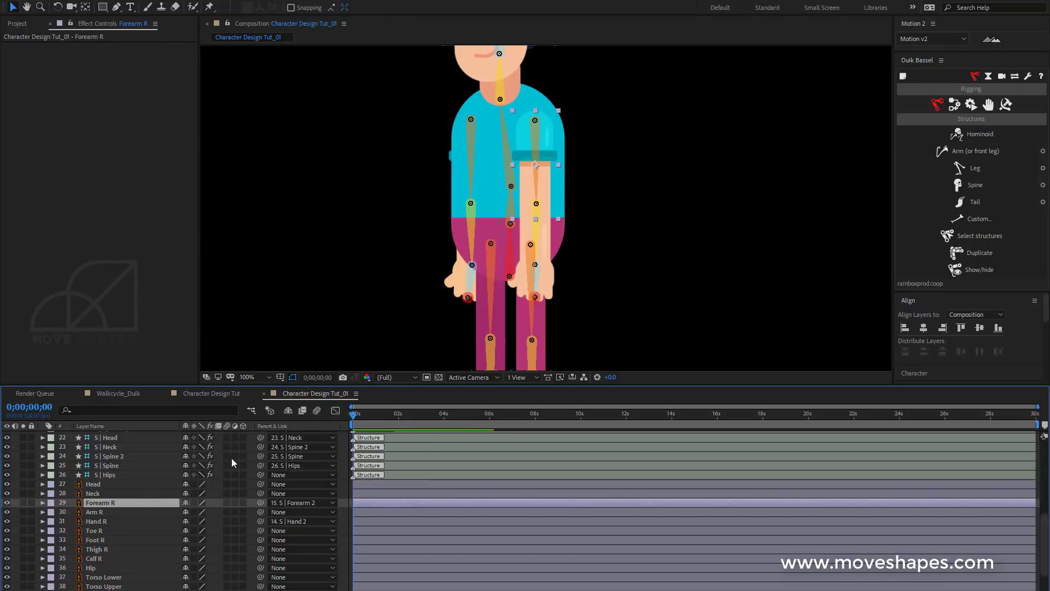
left_click(102, 512)
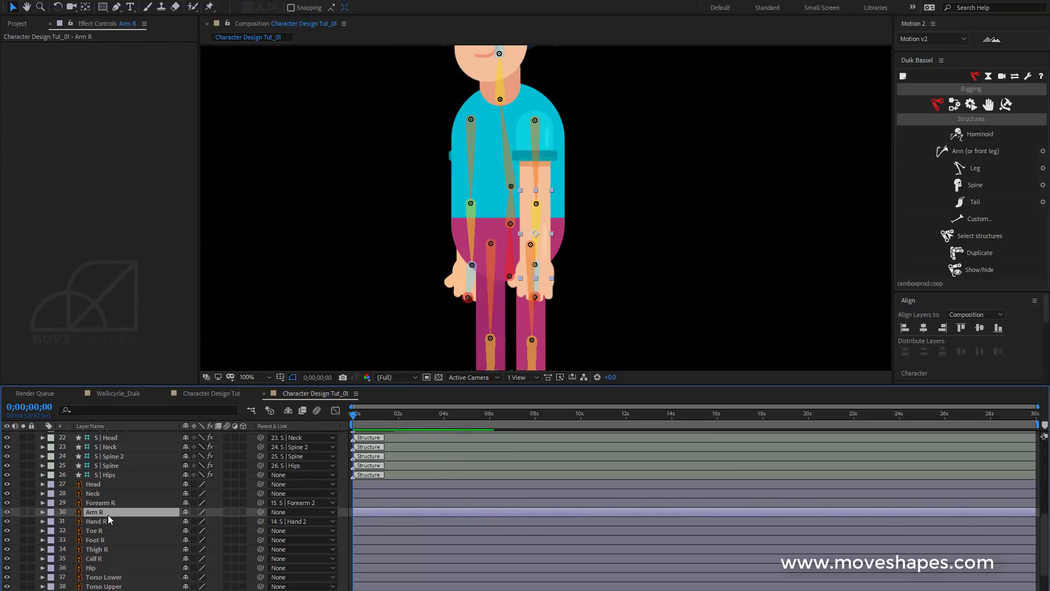
left_click(334, 512)
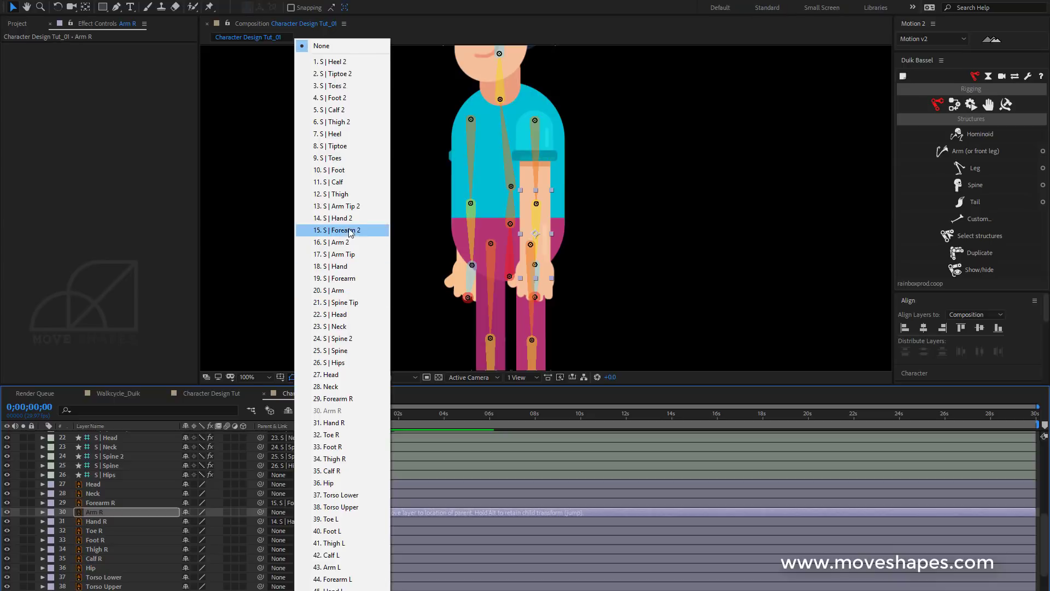
left_click(348, 242)
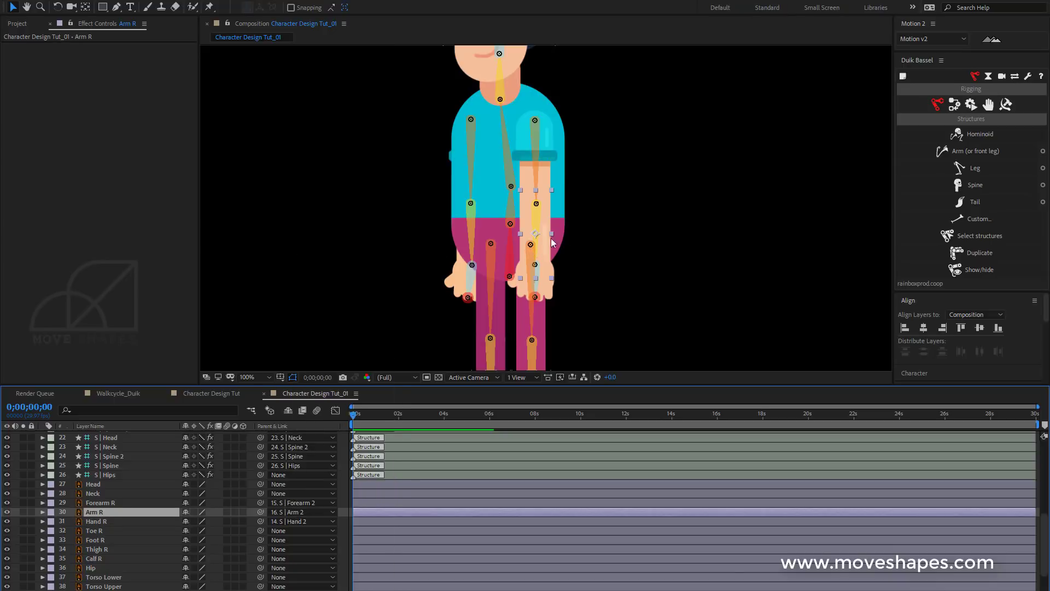
Move the S | Arm 2 bone away from the body to check the corrected right-arm parenting, and undo the move
left_click(596, 224)
left_click(537, 120)
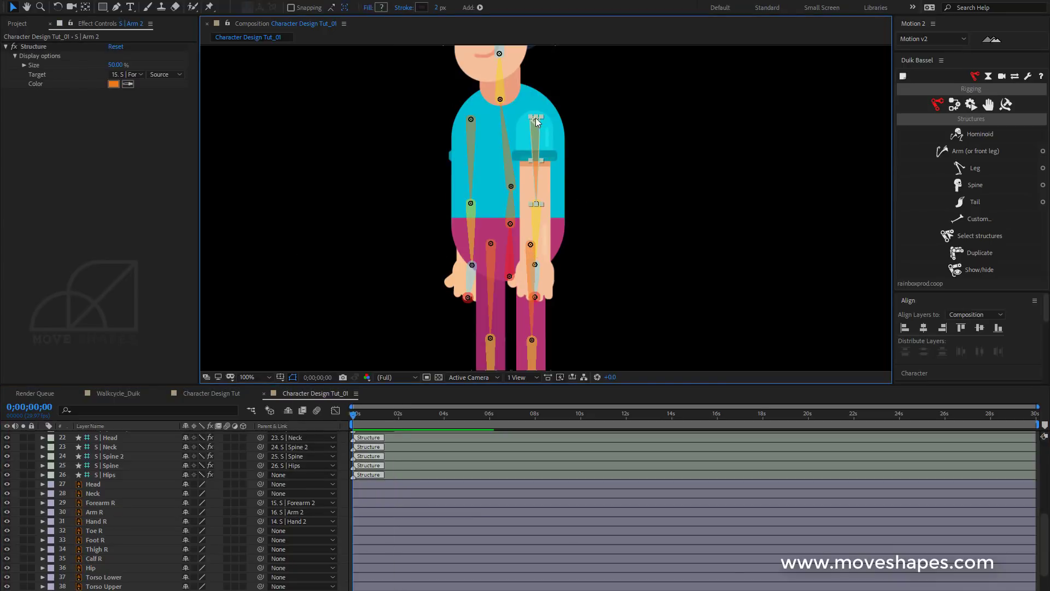
left_click_drag(536, 121, 696, 125)
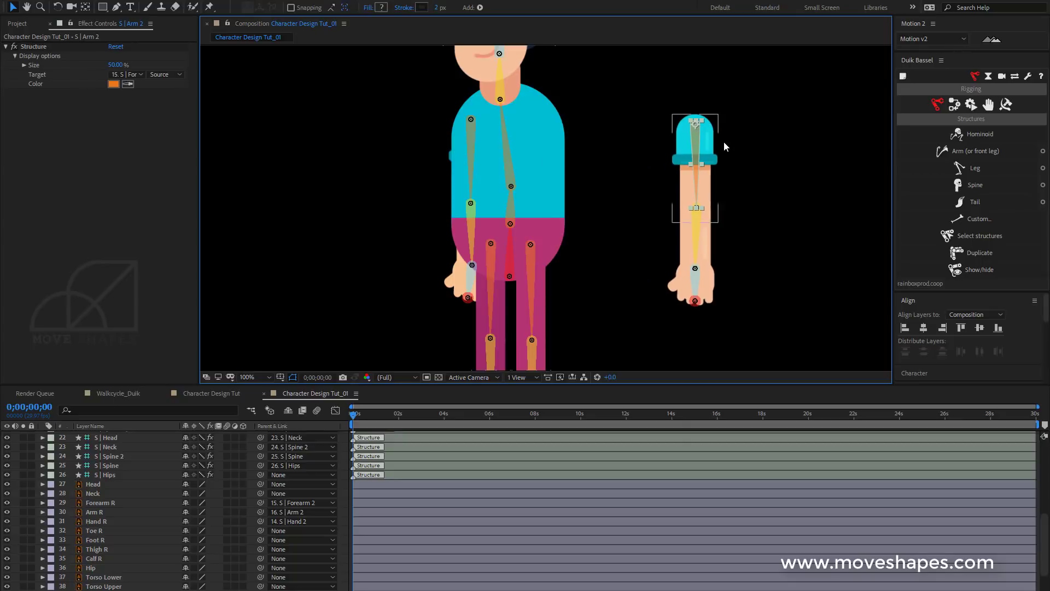
key("ctrl+z")
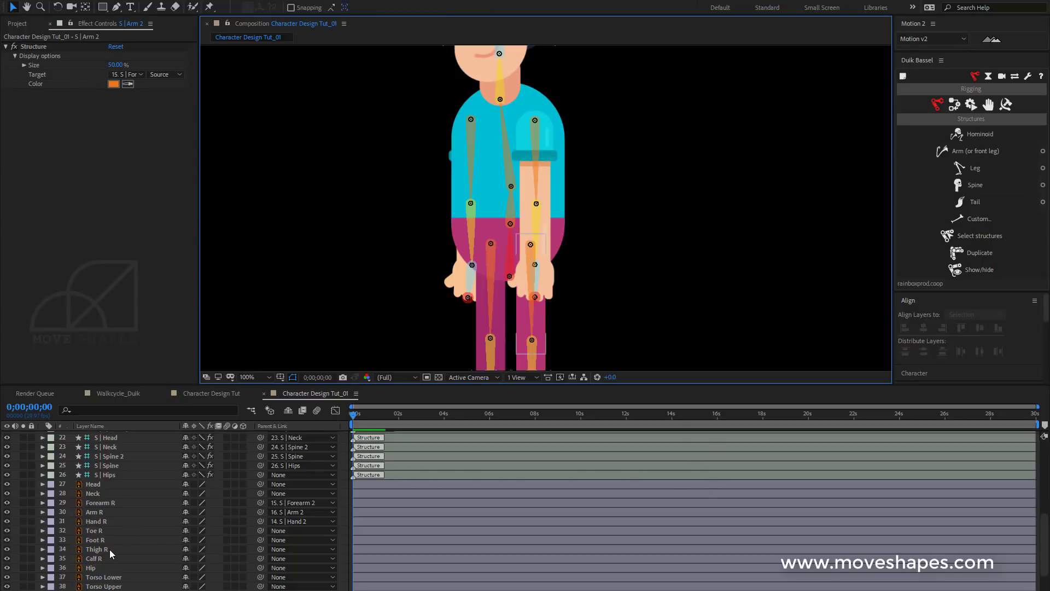
Parent the Toe R layer to the S | Toes 2 bone and the Foot R layer to S | Foot 2
left_click(98, 531)
left_click_drag(631, 270, 609, 162)
left_click(614, 177)
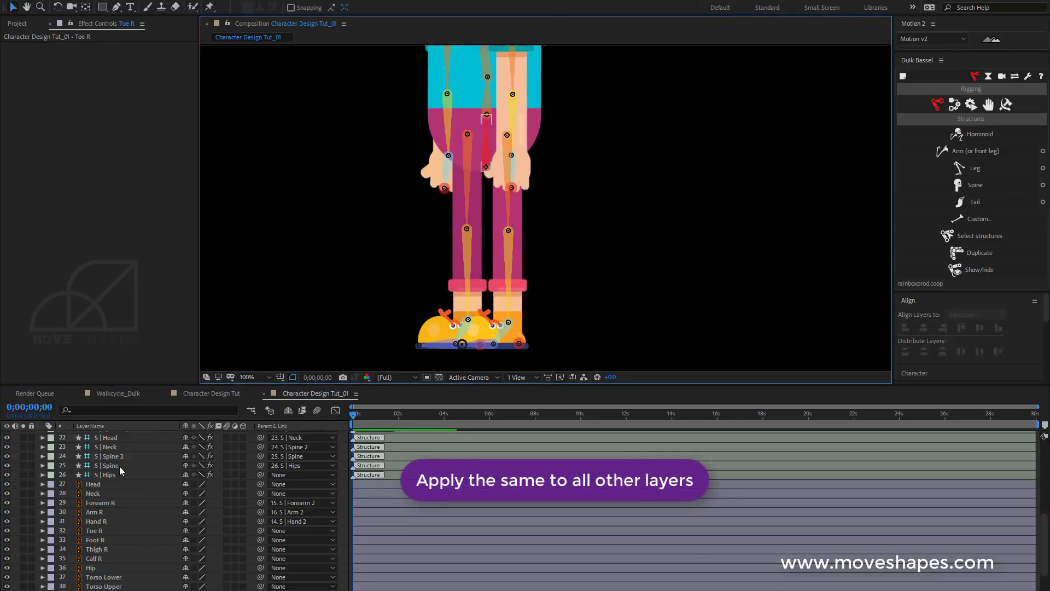
left_click(101, 531)
left_click(328, 530)
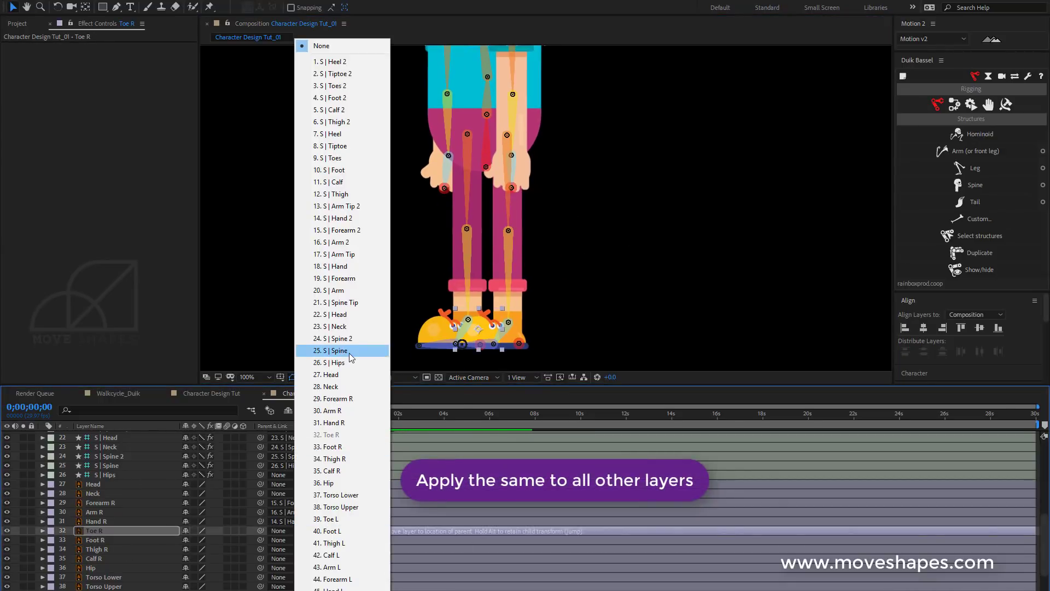
left_click(352, 86)
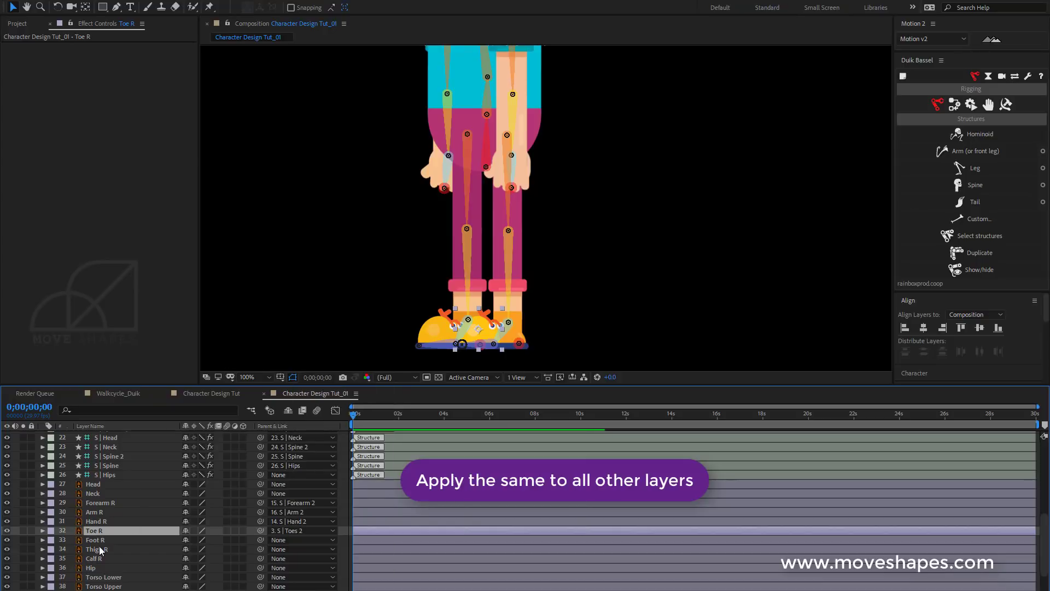
left_click(96, 540)
left_click(328, 540)
left_click(345, 97)
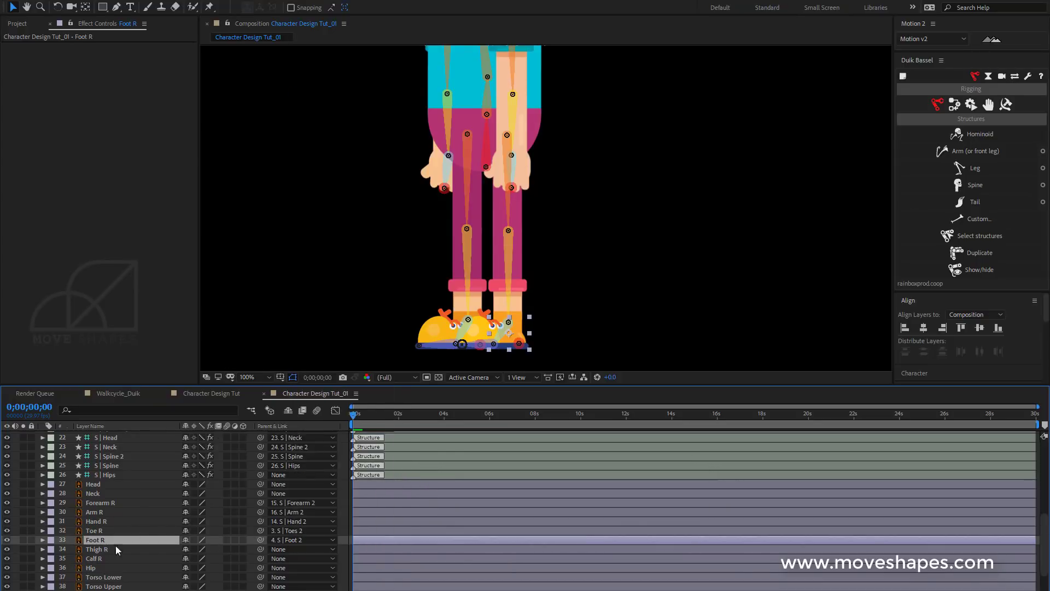
Parent the Thigh R layer to the S | Thigh 2 bone and the Calf R layer to S | Calf 2
left_click(101, 549)
left_click(328, 550)
left_click(345, 70)
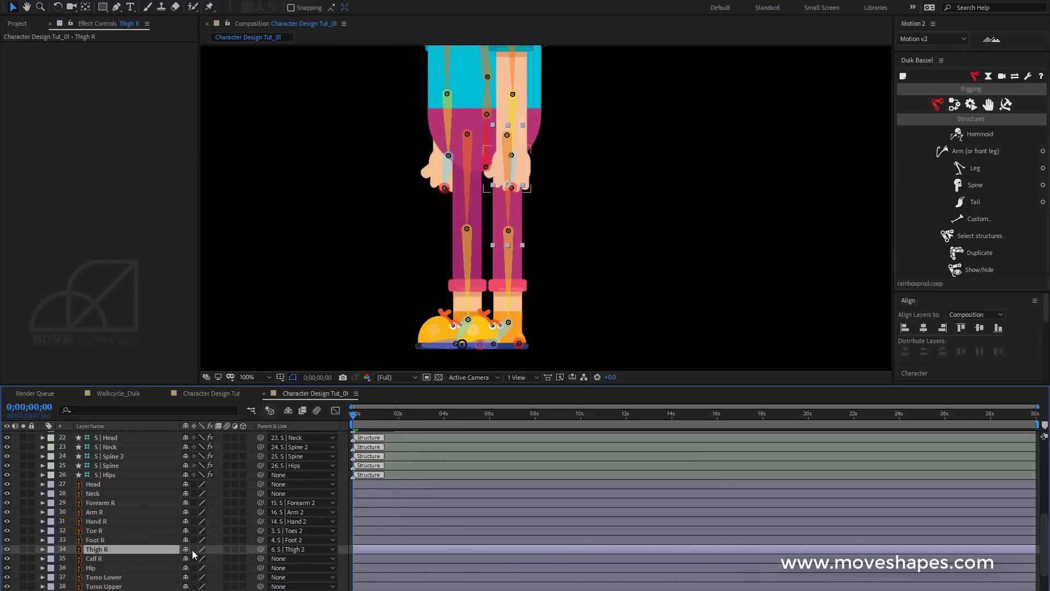
left_click(98, 559)
left_click(328, 558)
left_click(345, 63)
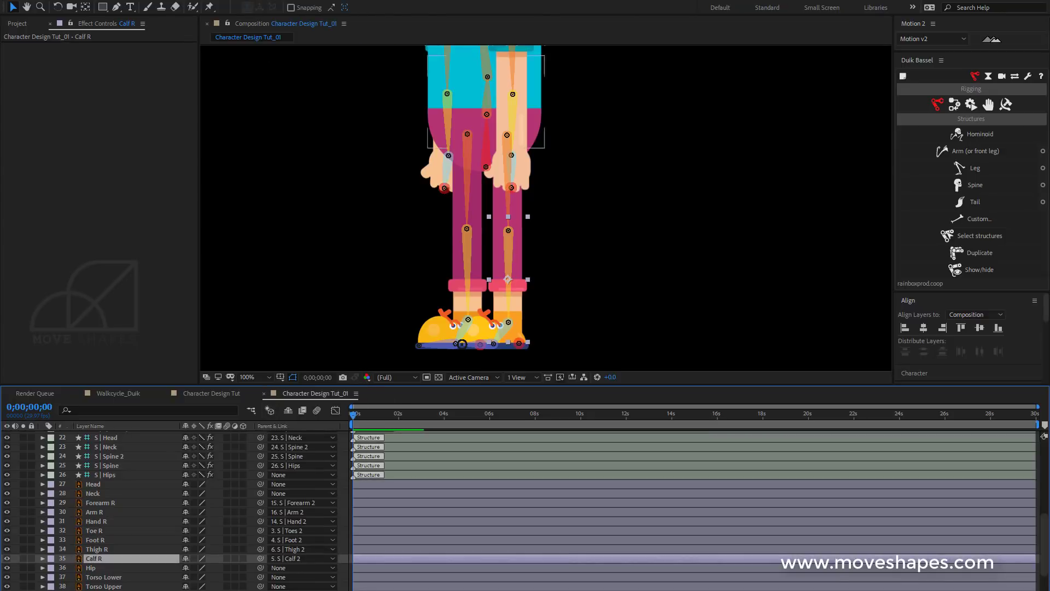
Parent the Hip layer to the S | Hips bone
left_click(91, 568)
left_click(316, 569)
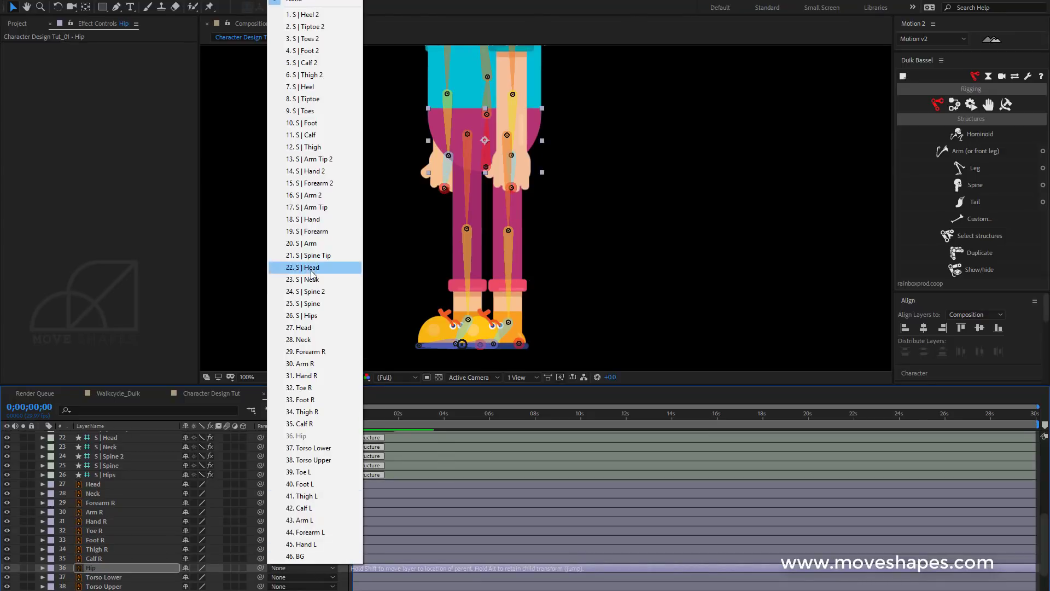
left_click(319, 319)
Parent the Torso Lower layer to the S | Spine bone and the Torso Upper layer to S | Spine 2
scroll(146, 517, "down", 2)
left_click(104, 521)
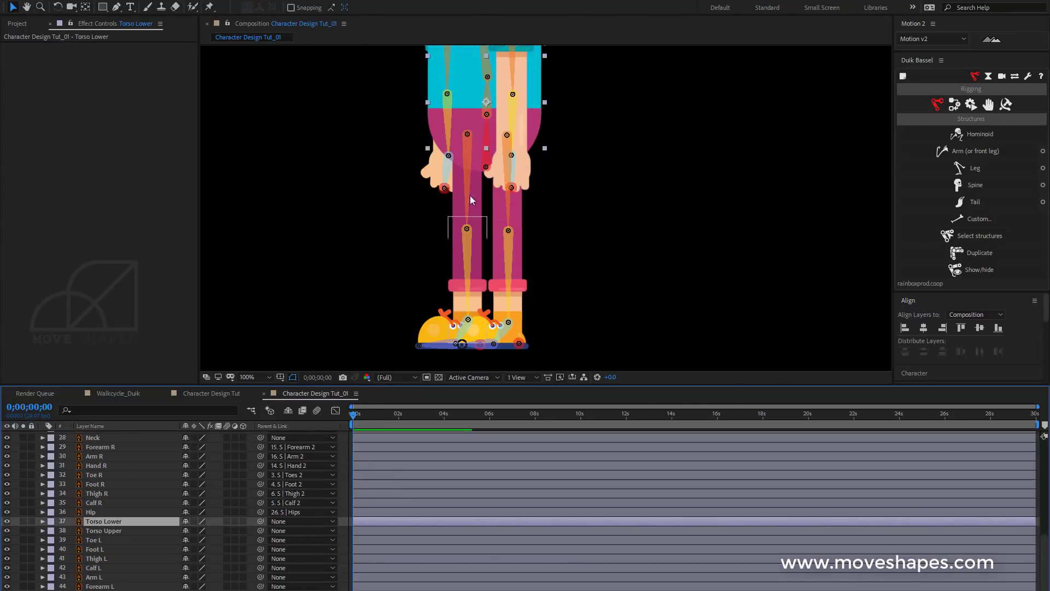
scroll(572, 164, "up", 4)
left_click(560, 192)
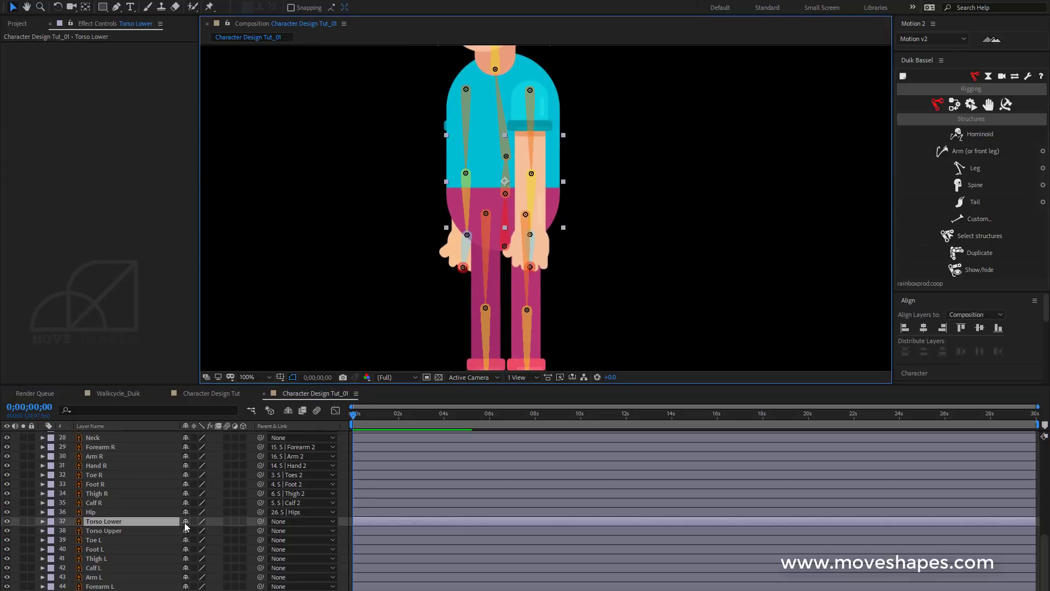
left_click(302, 521)
left_click(328, 351)
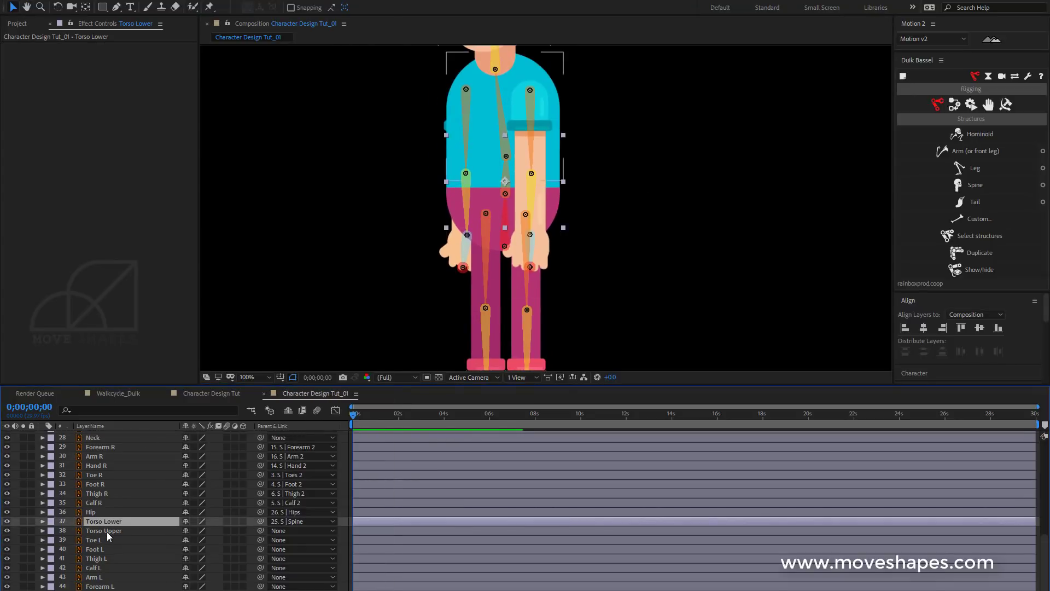
left_click(108, 533)
left_click(333, 531)
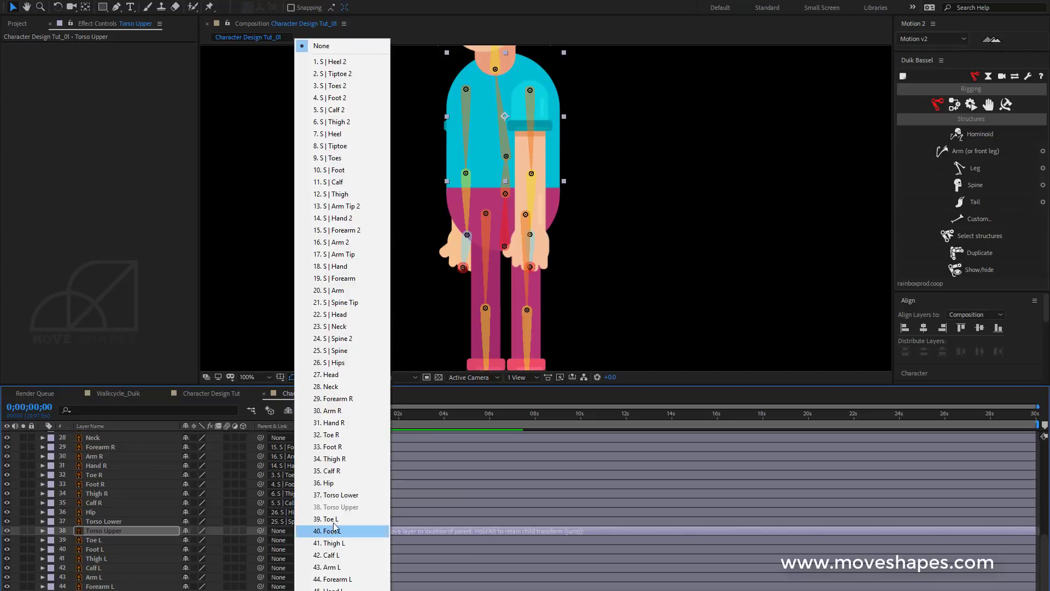
left_click(334, 338)
left_click(626, 258)
Parent the Toe L layer to the S | Toes bone and the Foot L layer to S | Foot
left_click(101, 540)
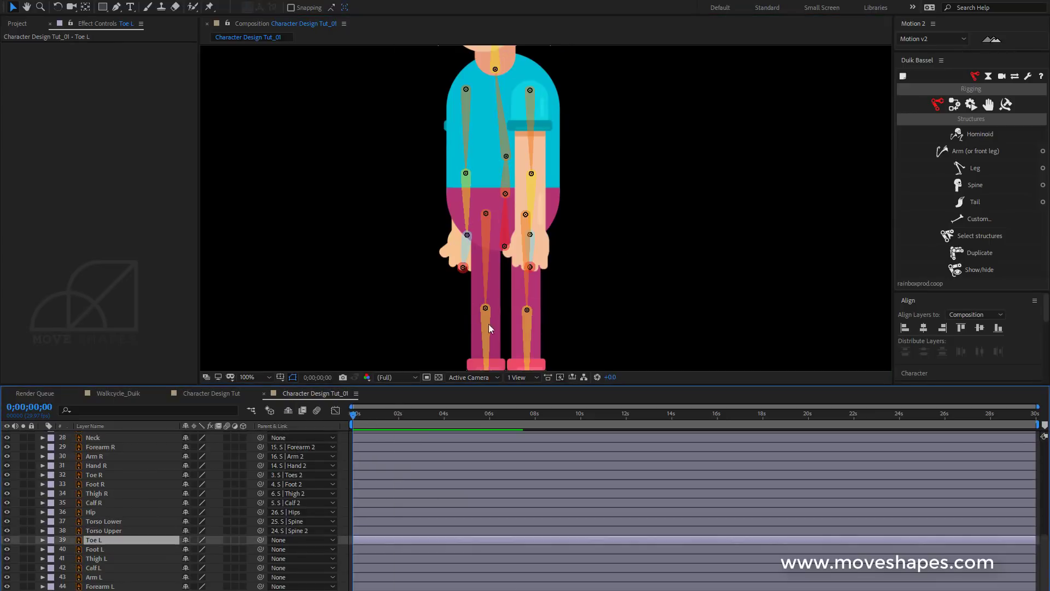
scroll(120, 558, "down", 1)
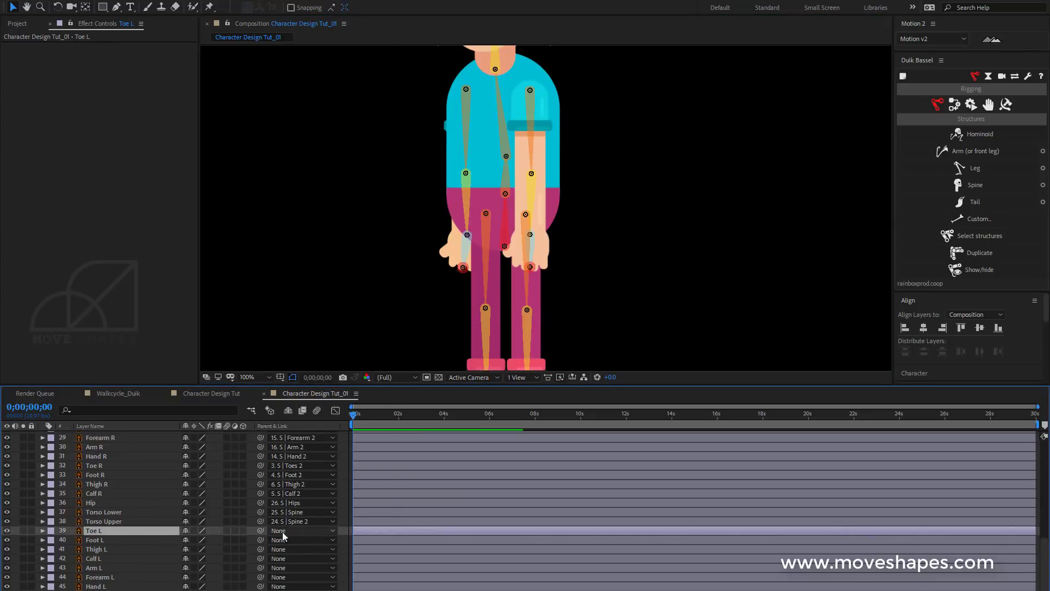
left_click(332, 531)
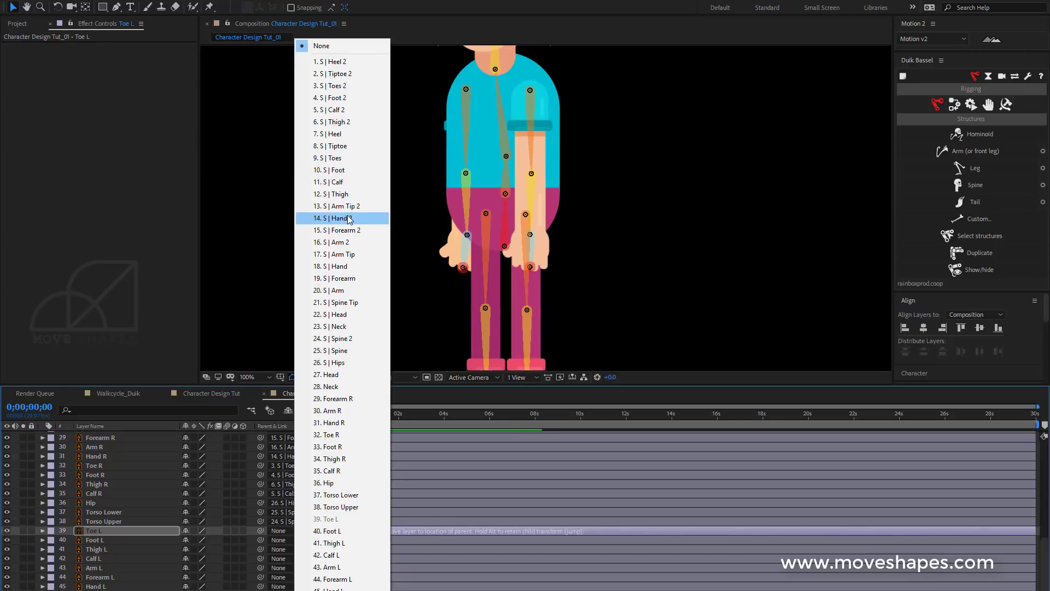
left_click(356, 157)
left_click(99, 542)
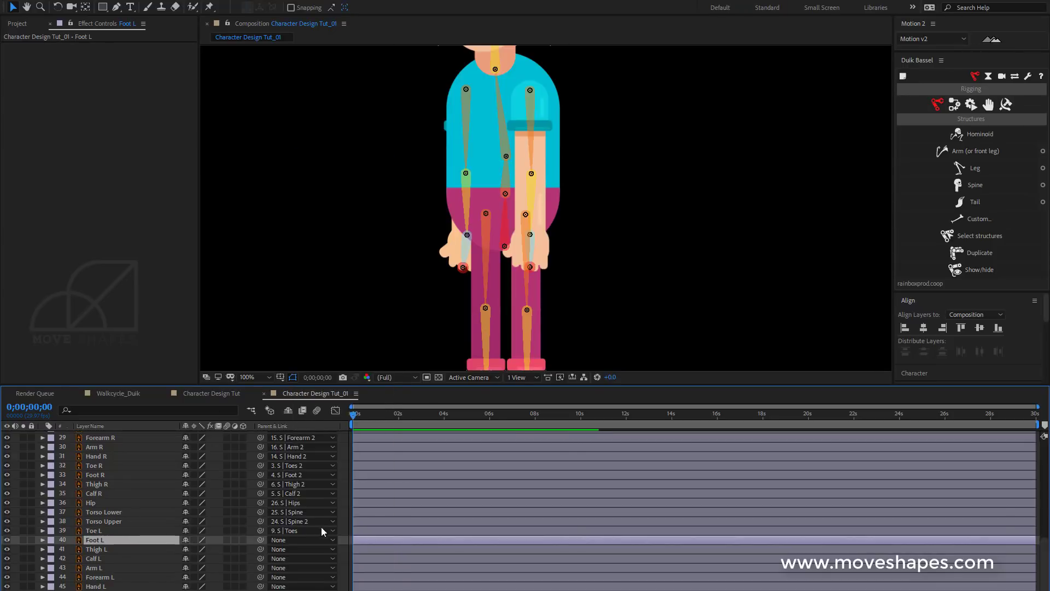
left_click(331, 540)
left_click(339, 171)
Parent the Thigh L layer to the S | Thigh bone and the Calf L layer to S | Calf
left_click(131, 549)
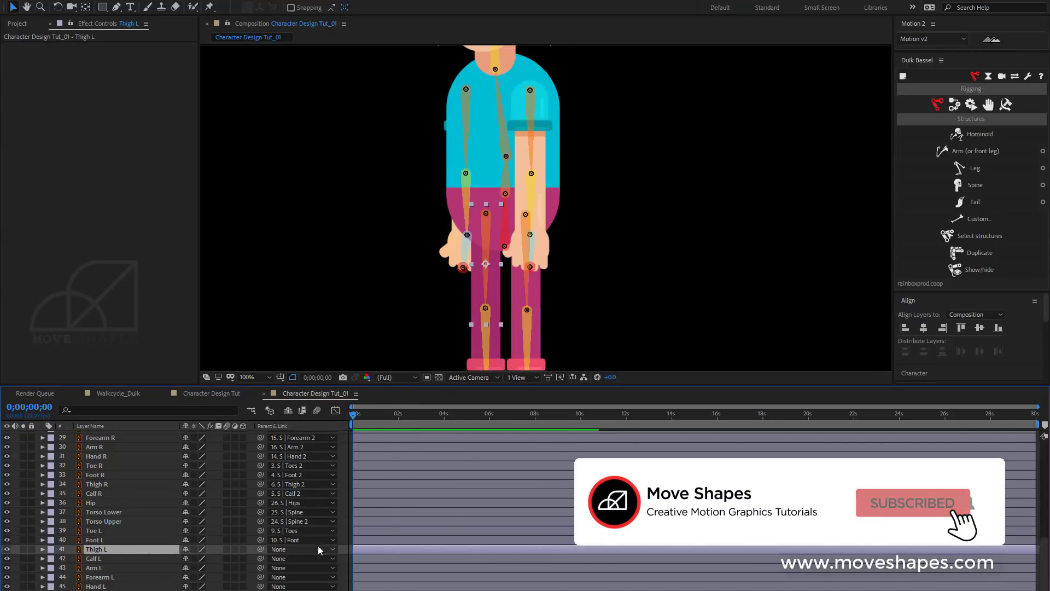
left_click(331, 549)
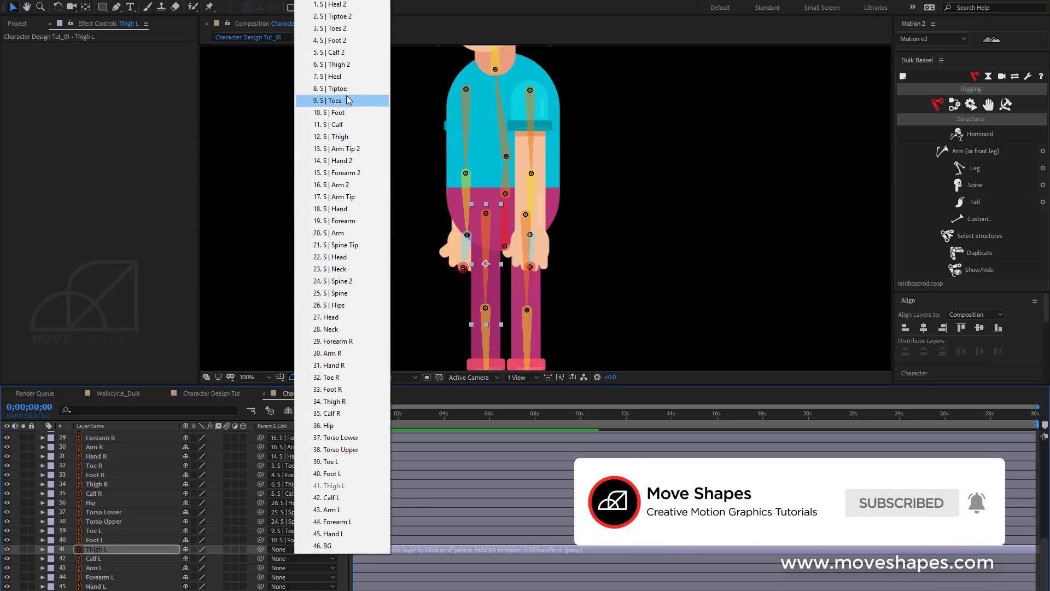
left_click(340, 136)
left_click(101, 559)
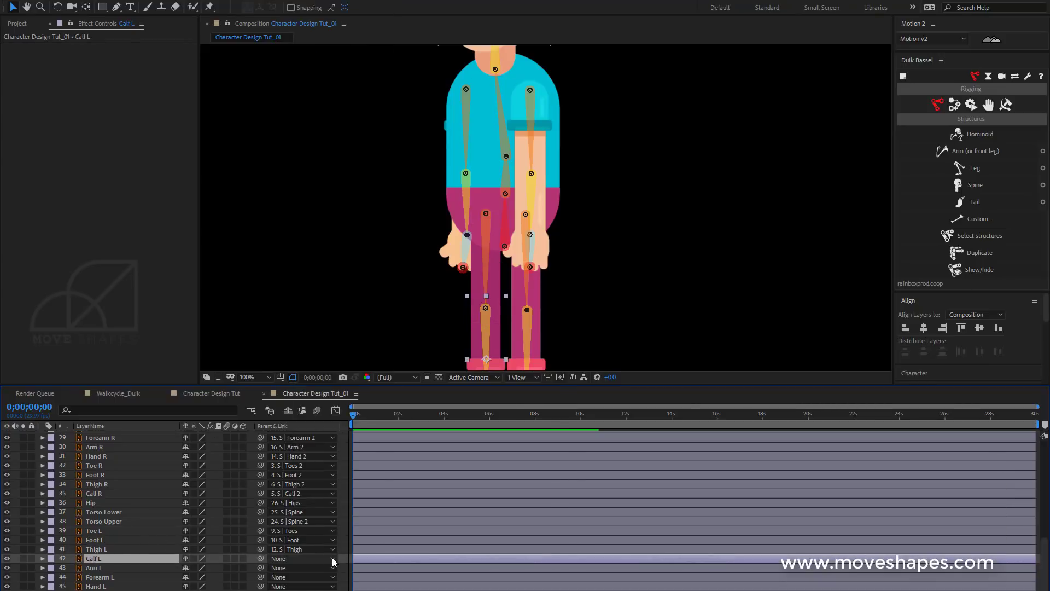
left_click(332, 559)
left_click(339, 130)
Parent the Arm L layer to the S | Arm bone and the Forearm L layer to S | Forearm
left_click(99, 568)
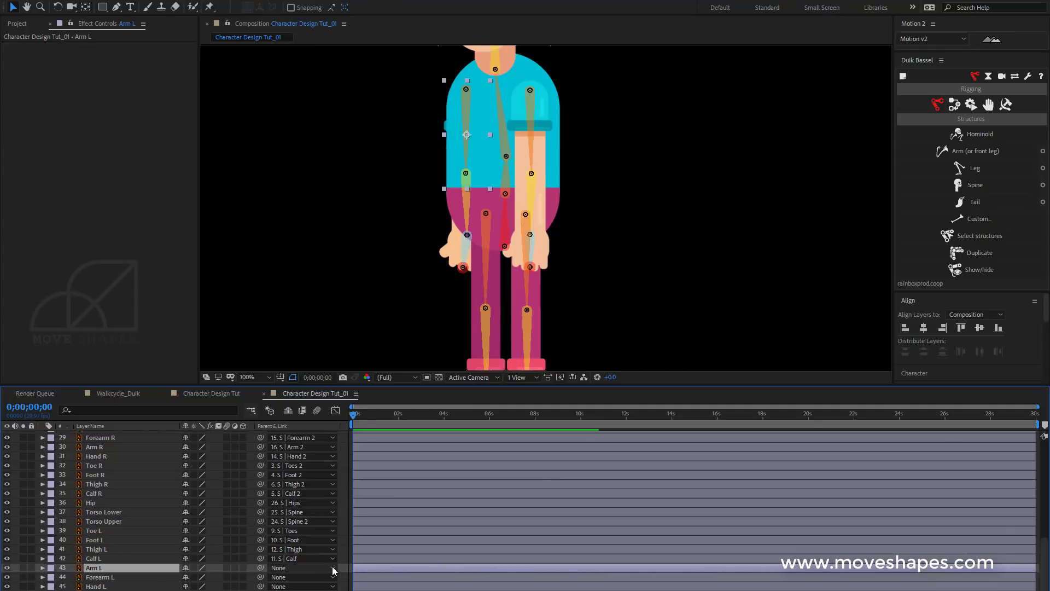
left_click(332, 568)
left_click(328, 244)
left_click(102, 577)
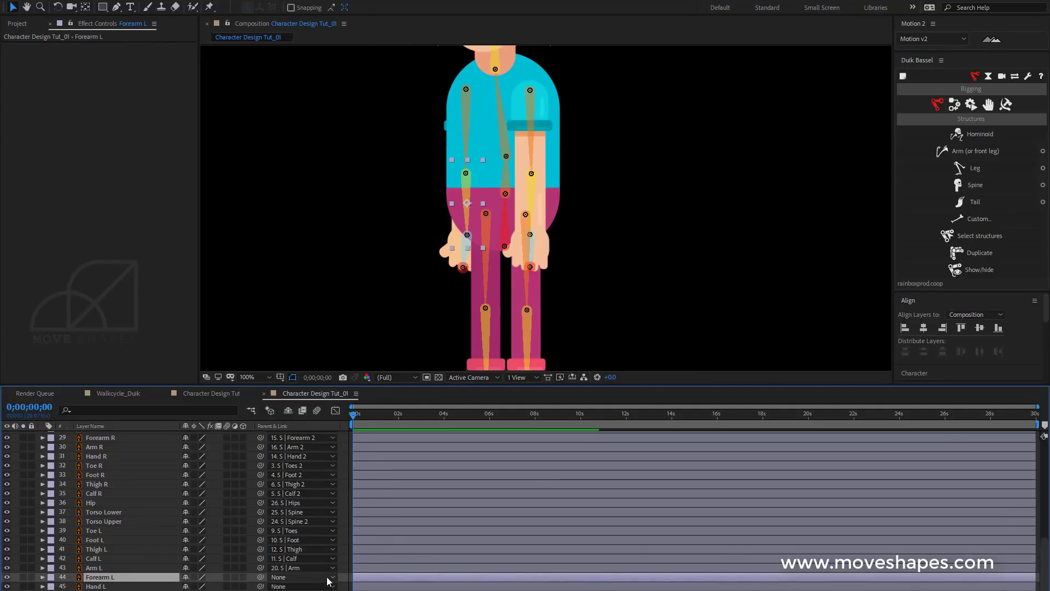
left_click(332, 577)
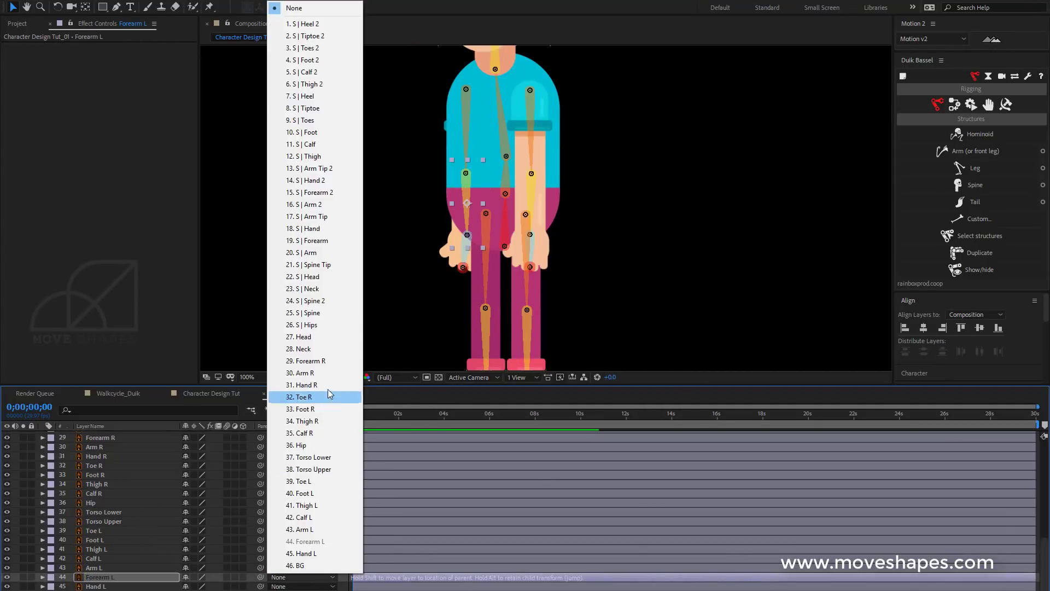
left_click(342, 240)
Parent the Hand L layer to the S | Hand bone
left_click(96, 587)
left_click(332, 587)
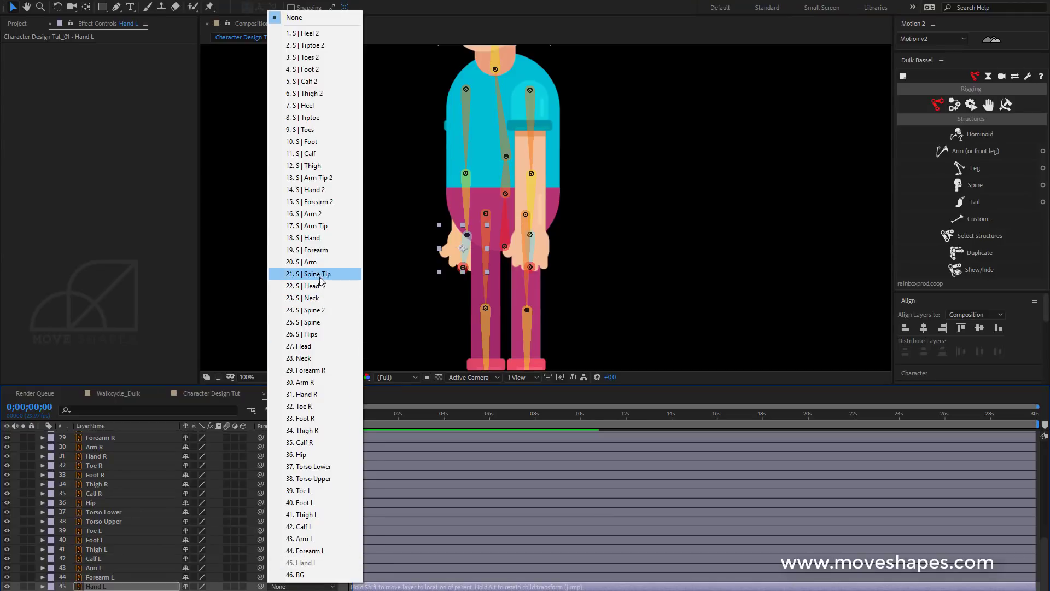
left_click(328, 238)
left_click(623, 260)
Parent the Head layer to the S | Head bone and the Neck layer to S | Neck
scroll(157, 562, "up", 1)
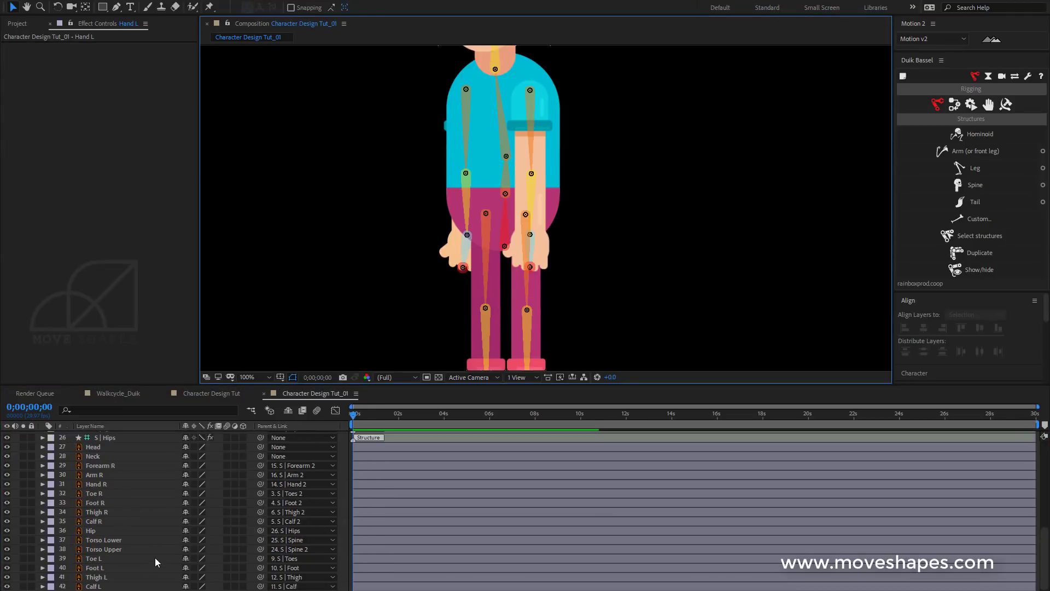
left_click(93, 446)
left_click(332, 447)
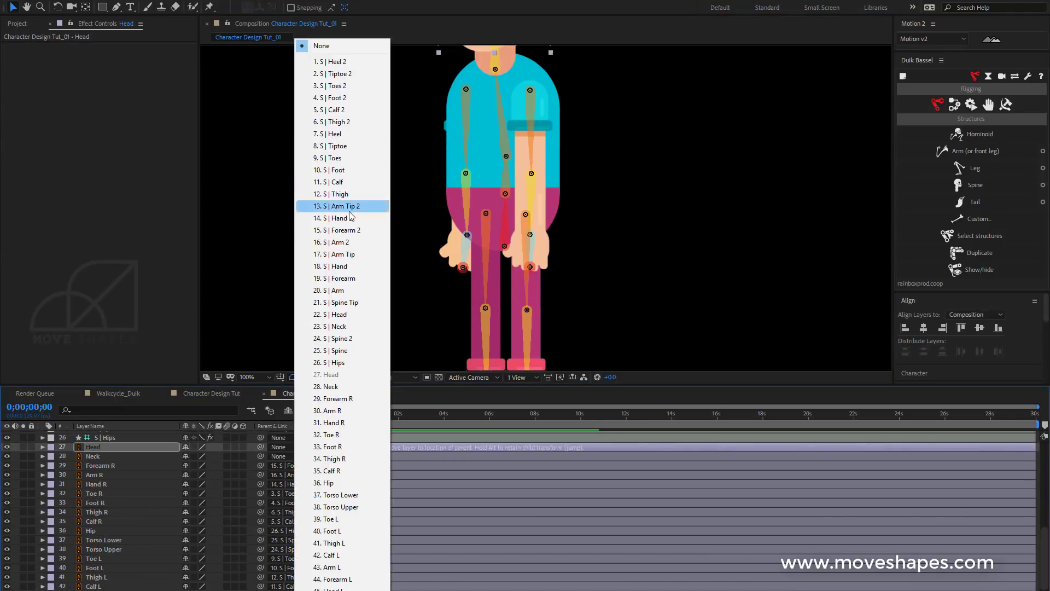
left_click(339, 314)
left_click(93, 456)
left_click(333, 457)
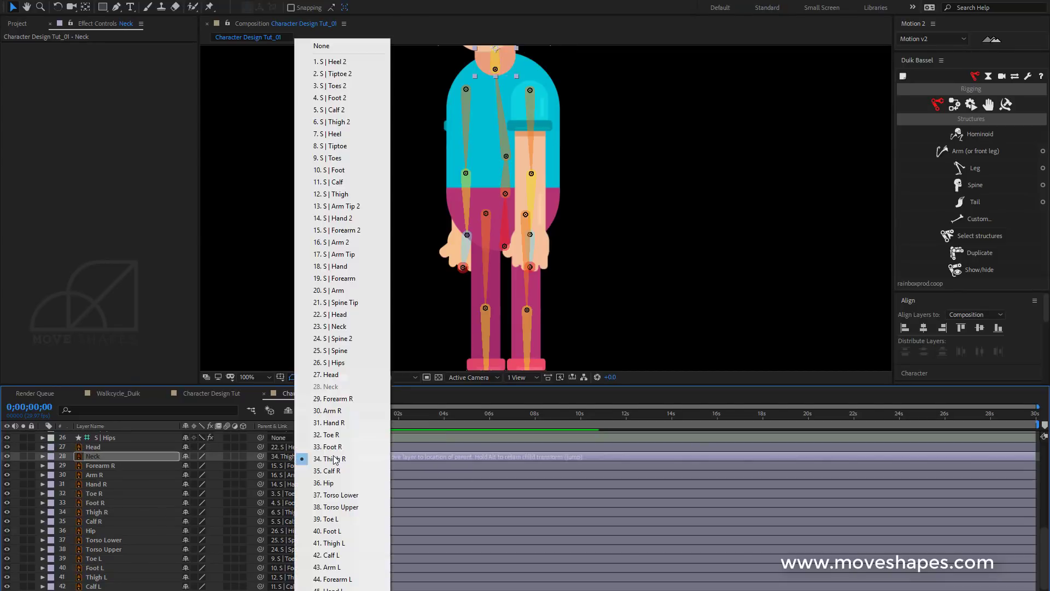
left_click(331, 326)
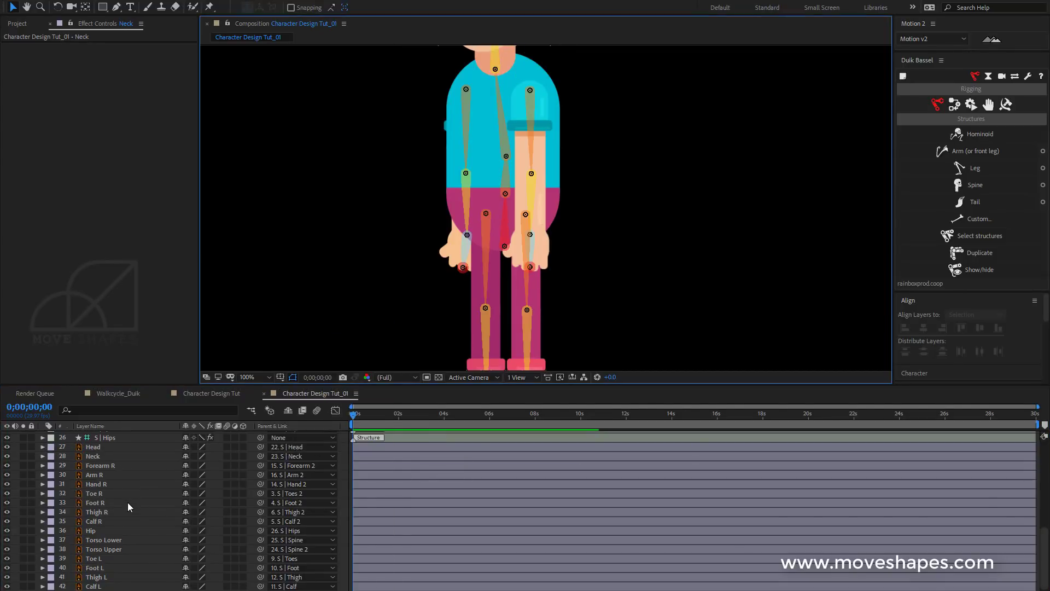
Test the parenting by moving the S | Head bone and the S | Hips bone away from the body, undoing each move
scroll(121, 517, "down", 1)
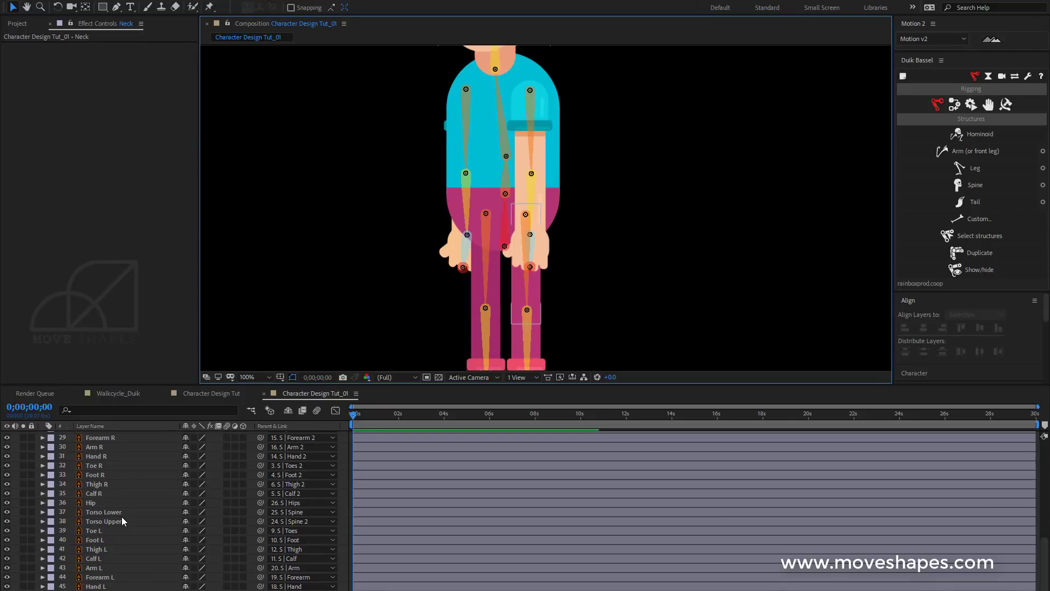
scroll(121, 516, "up", 1)
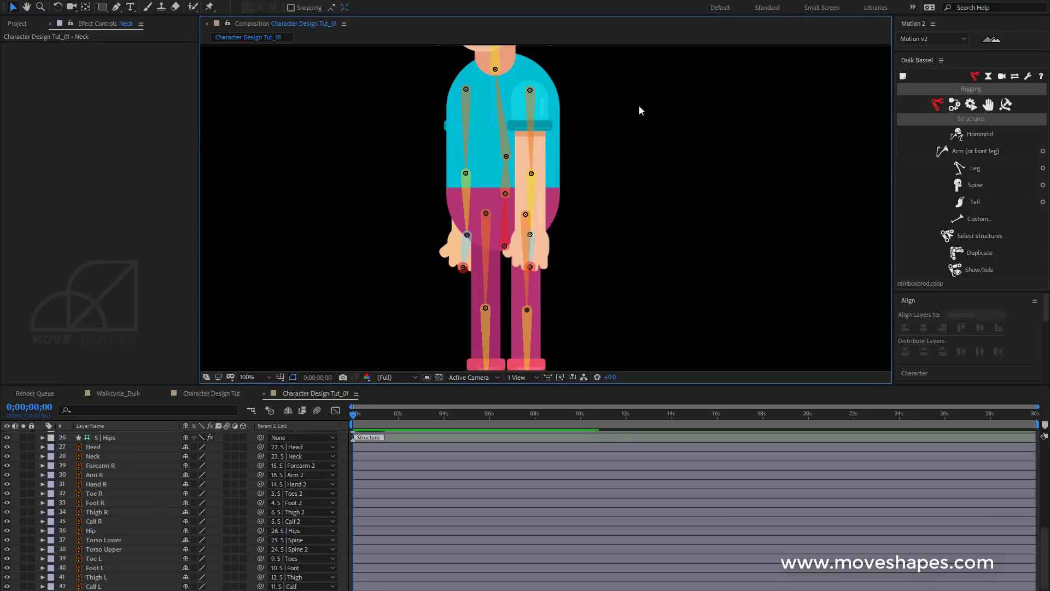
scroll(606, 169, "down", 1)
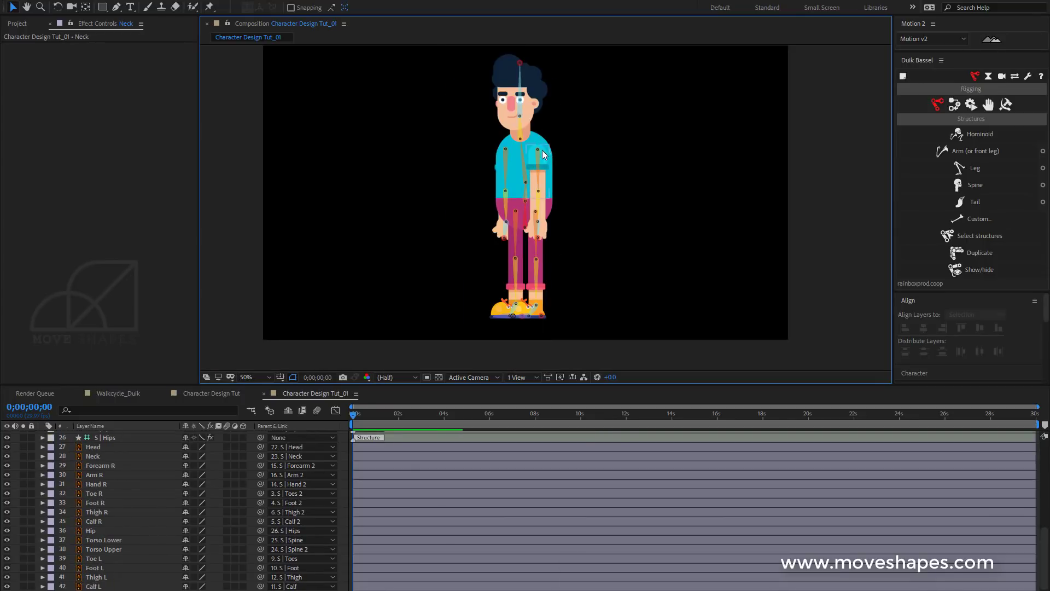
left_click(520, 117)
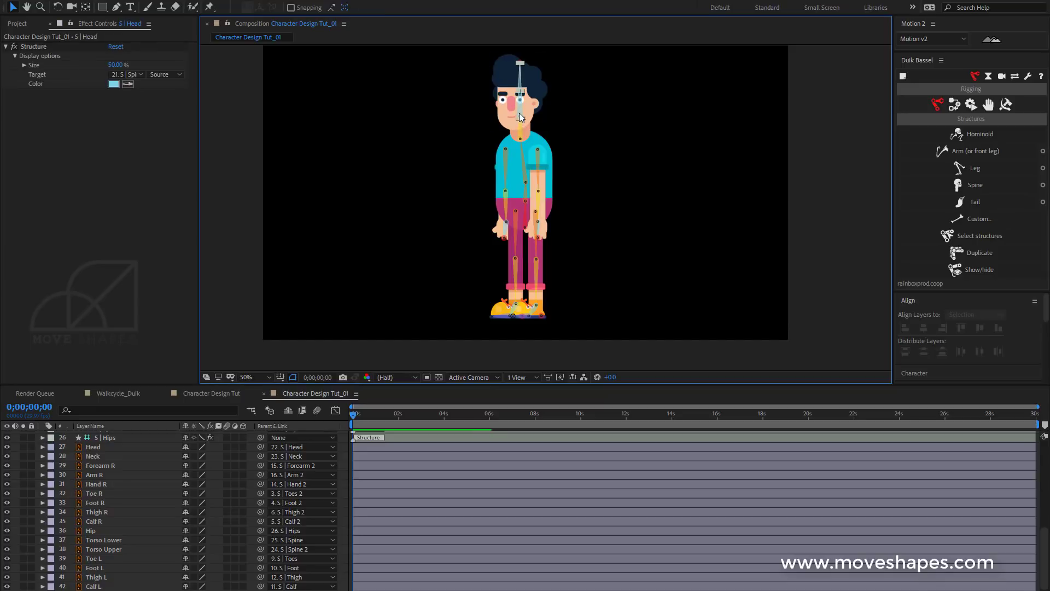
left_click_drag(520, 116, 579, 107)
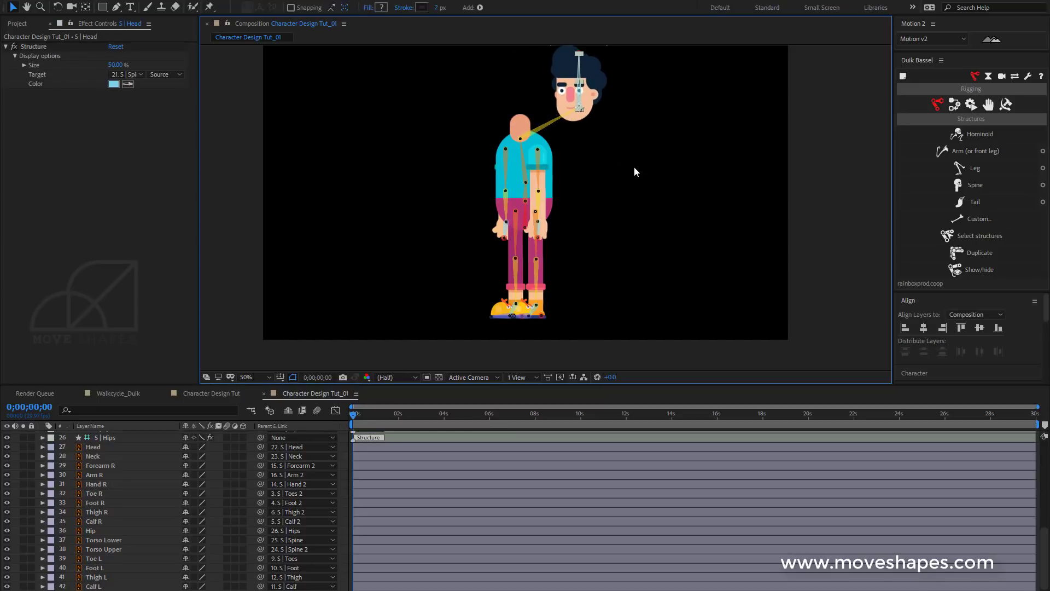
key("ctrl+z")
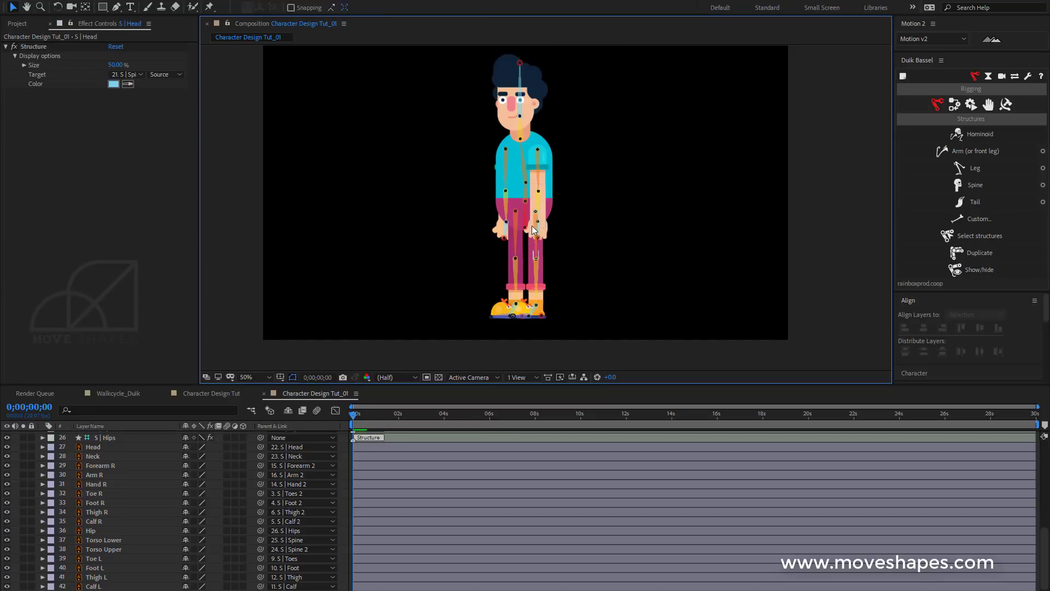
left_click(524, 232)
left_click_drag(523, 232, 644, 206)
key("ctrl+z")
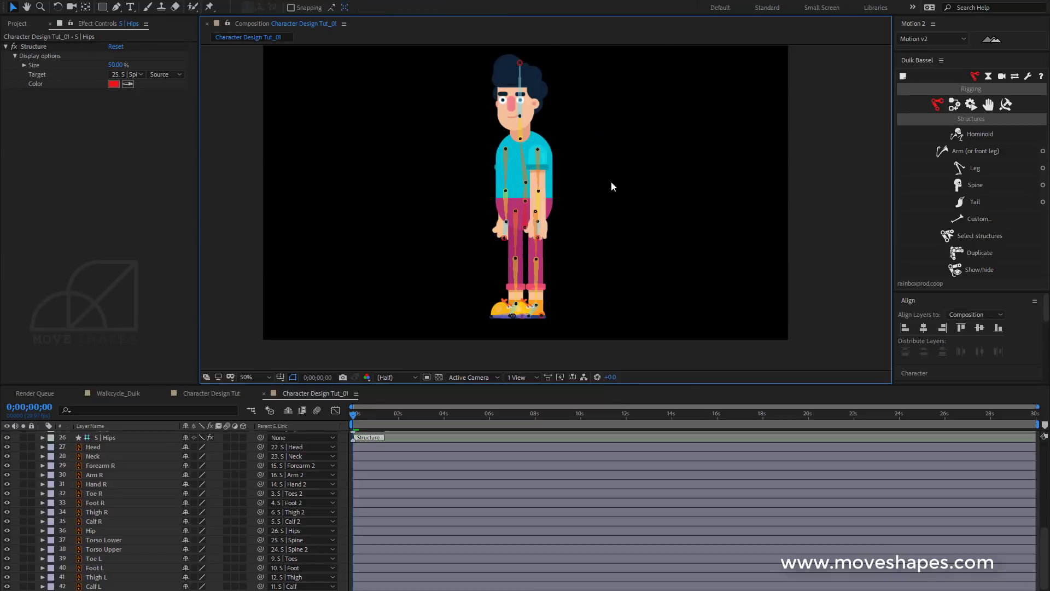
Select all bone layers from S | Heel 2 through S | Hips and apply Auto-rig & IK to them
scroll(123, 510, "up", 6)
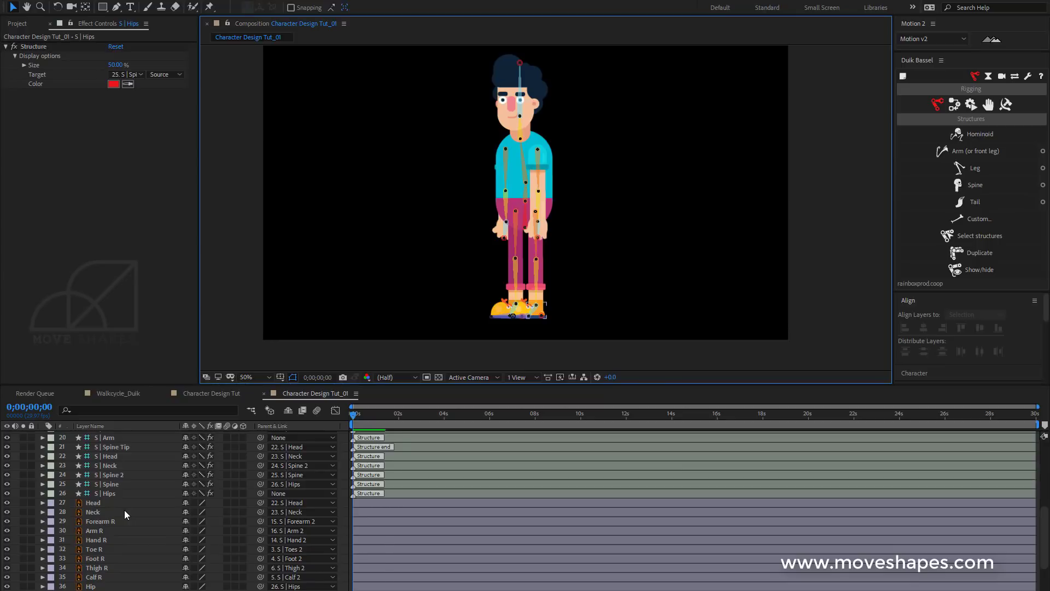
scroll(123, 510, "down", 2)
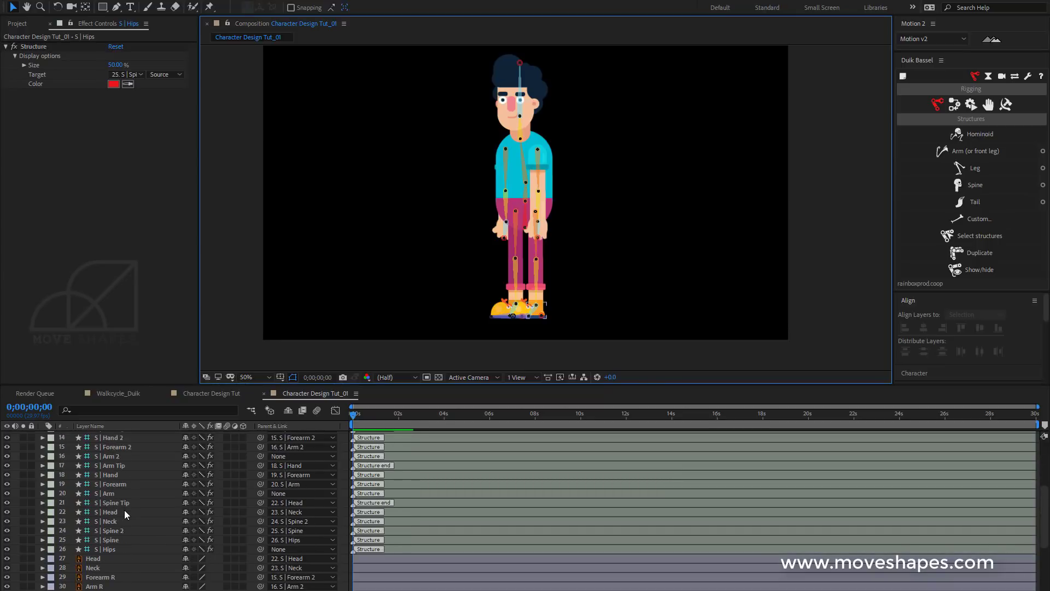
left_click(117, 547)
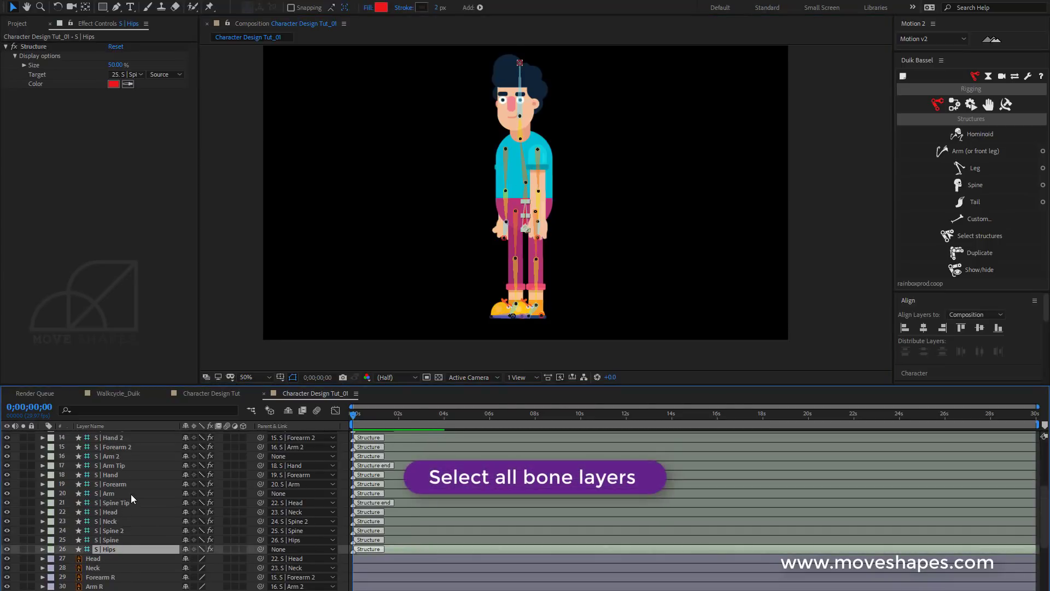
scroll(130, 492, "up", 4)
scroll(129, 481, "up", 1)
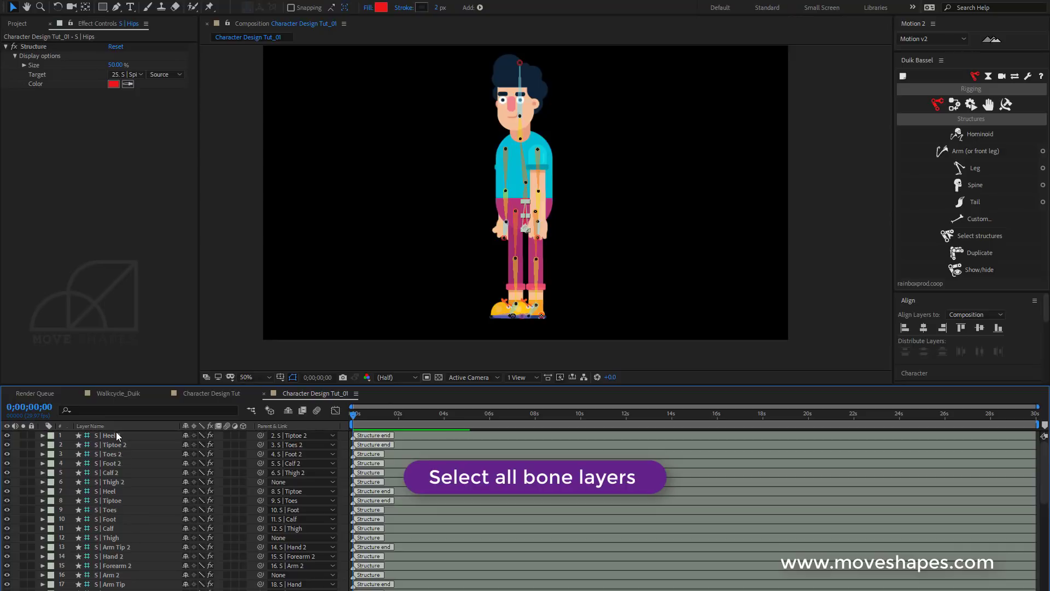
left_click(116, 431, "shift")
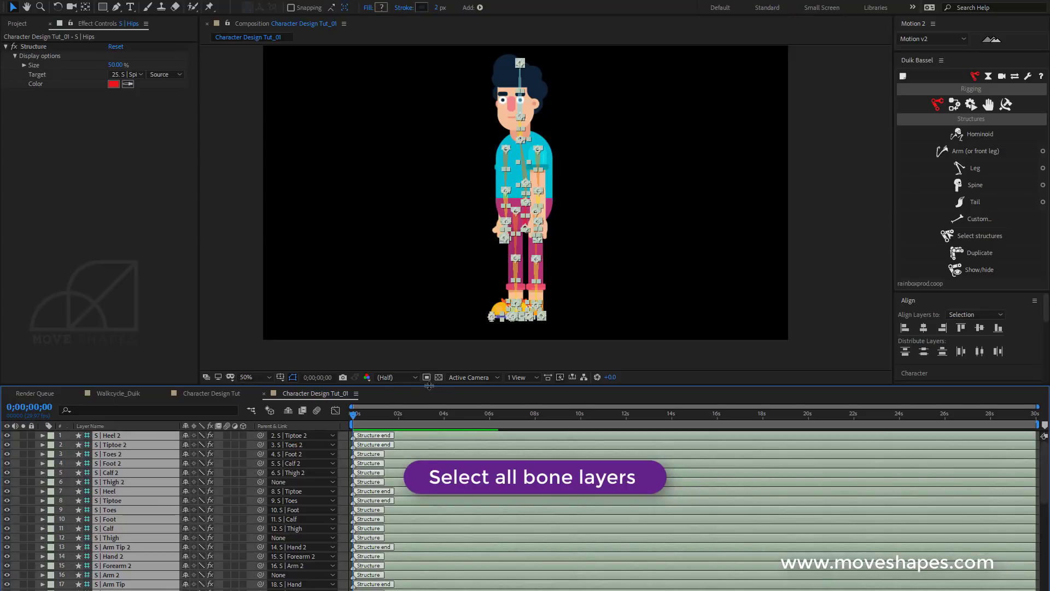
left_click_drag(429, 384, 426, 326)
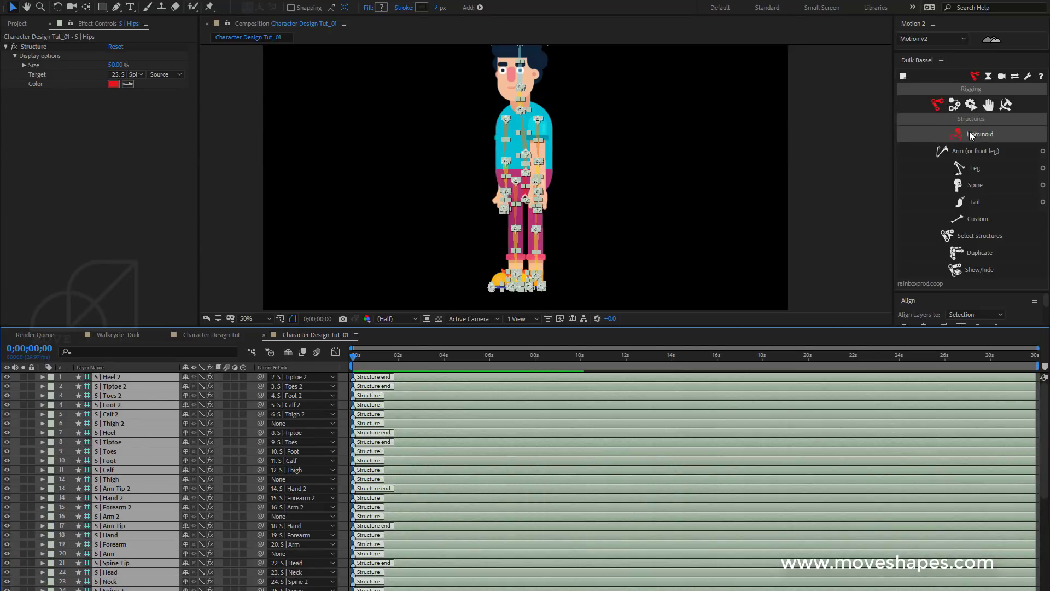
left_click(954, 105)
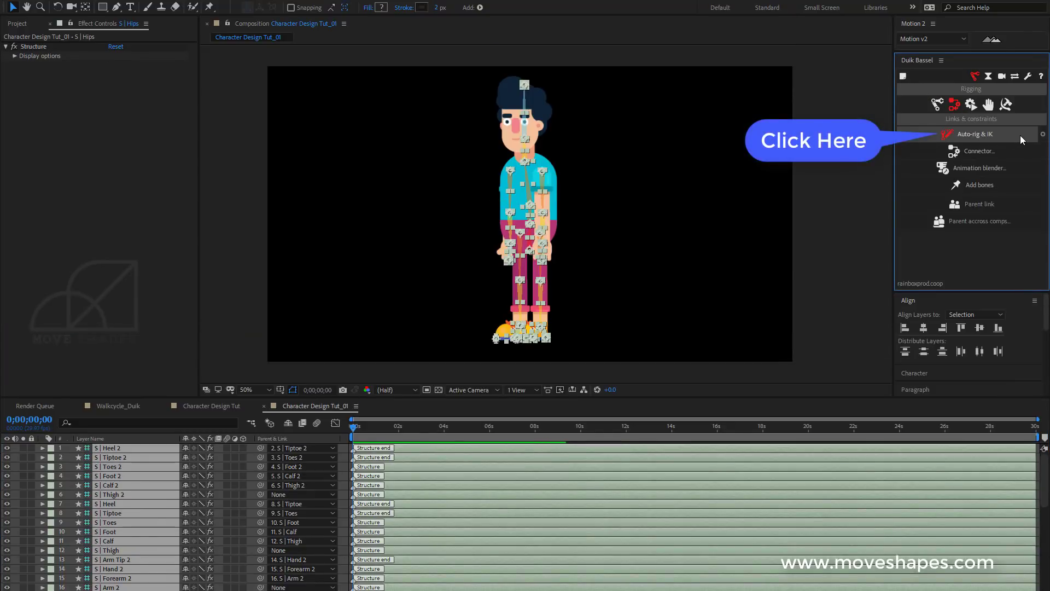
left_click(993, 134)
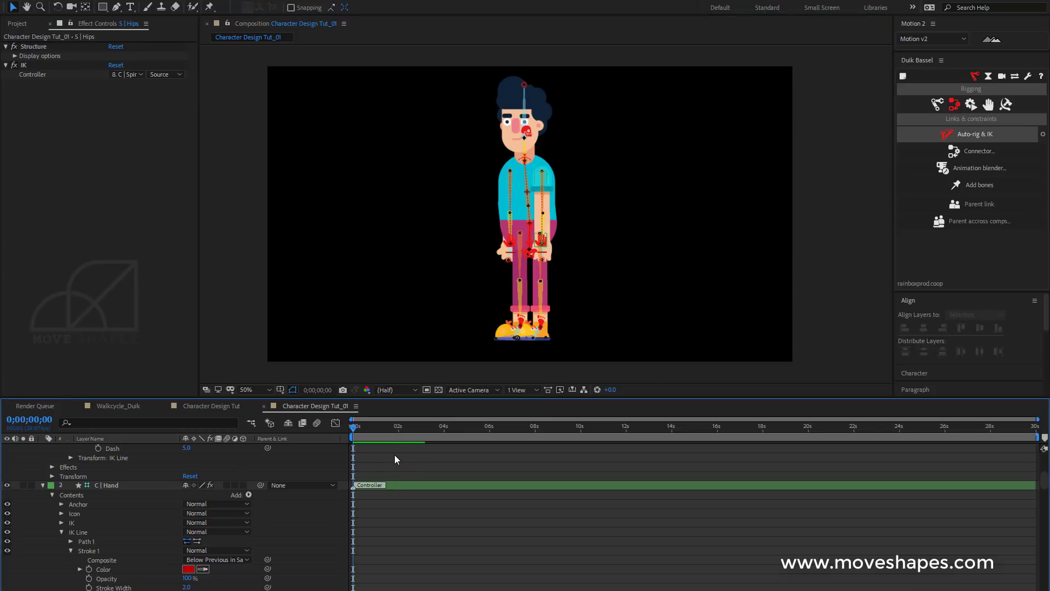
Collapse the expanded properties of the new controller layers in the timeline
scroll(393, 460, "up", 5)
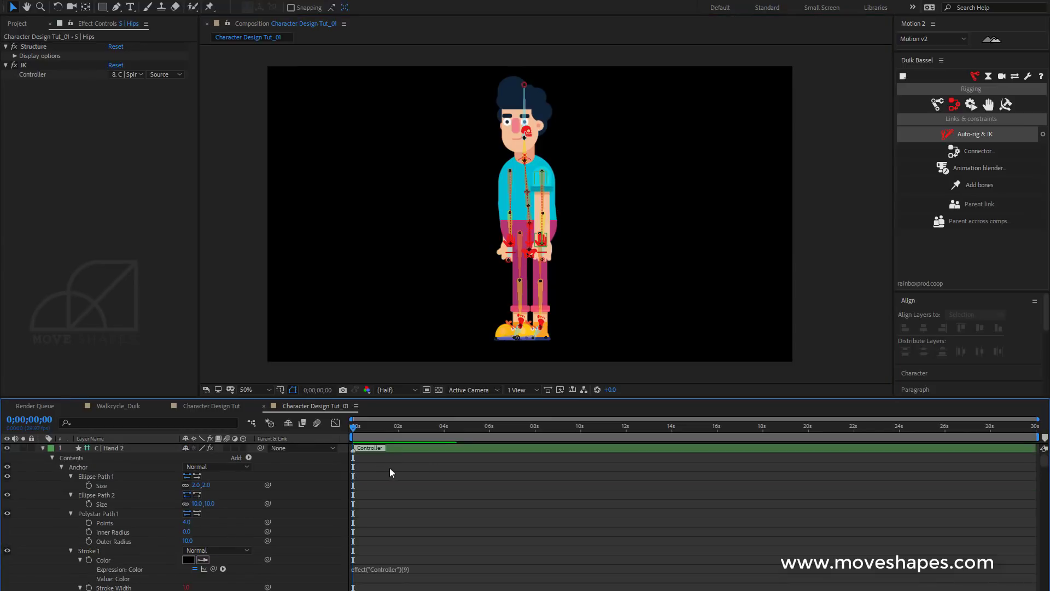
key("u")
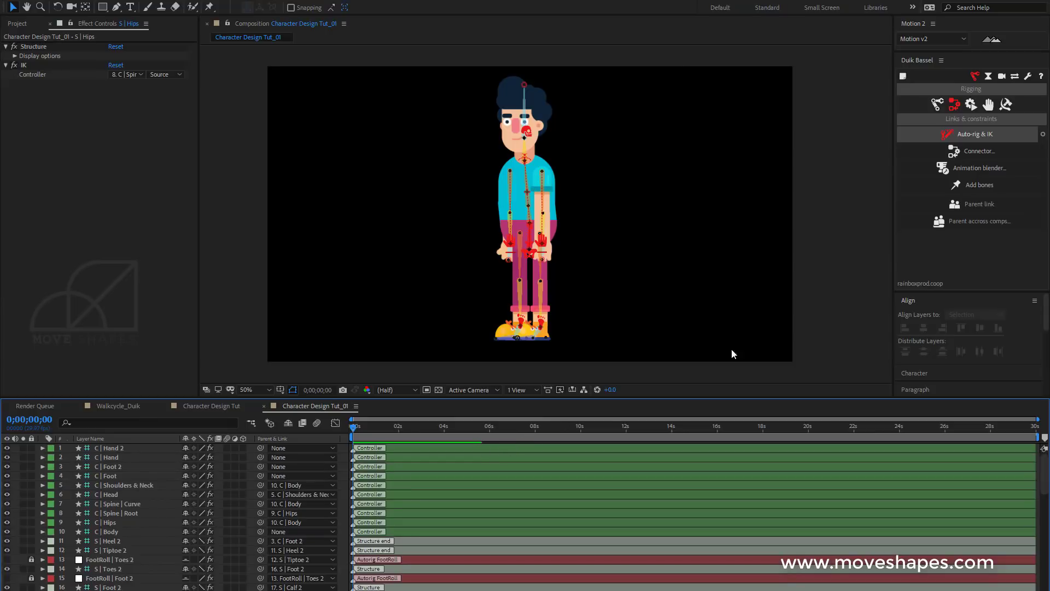
left_click(842, 269)
Test the C | Hand 2 controller by moving the front hand outward to bend the arm, and undo the move
left_click(269, 389)
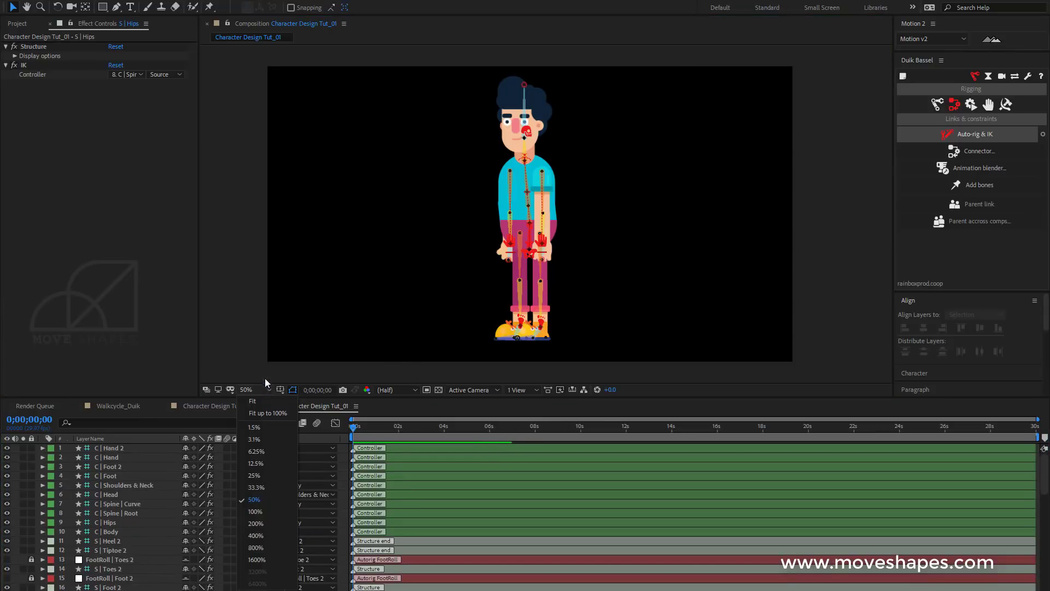
left_click(253, 401)
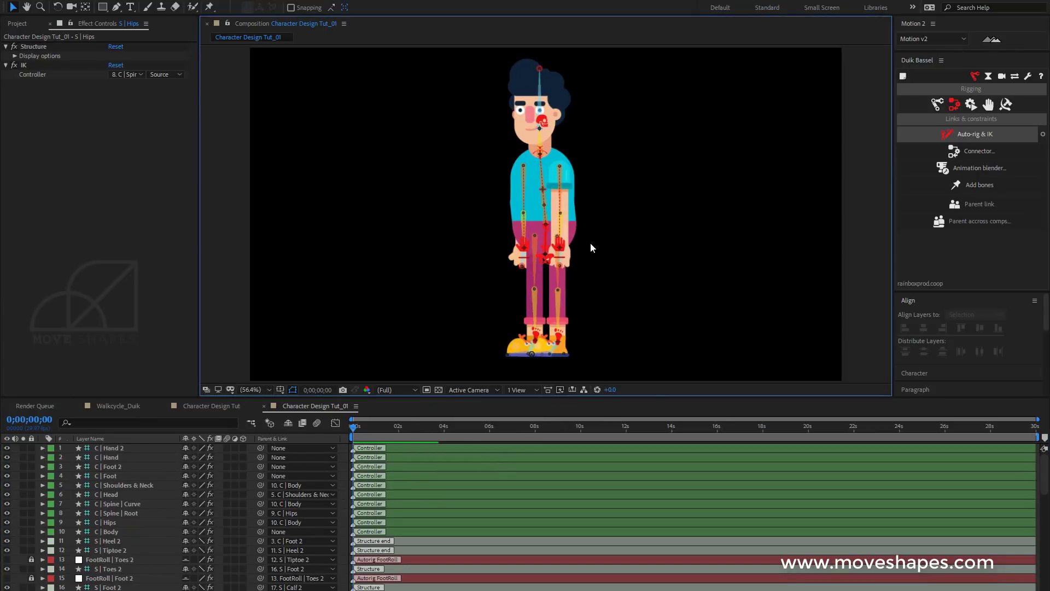
scroll(593, 243, "up", 2)
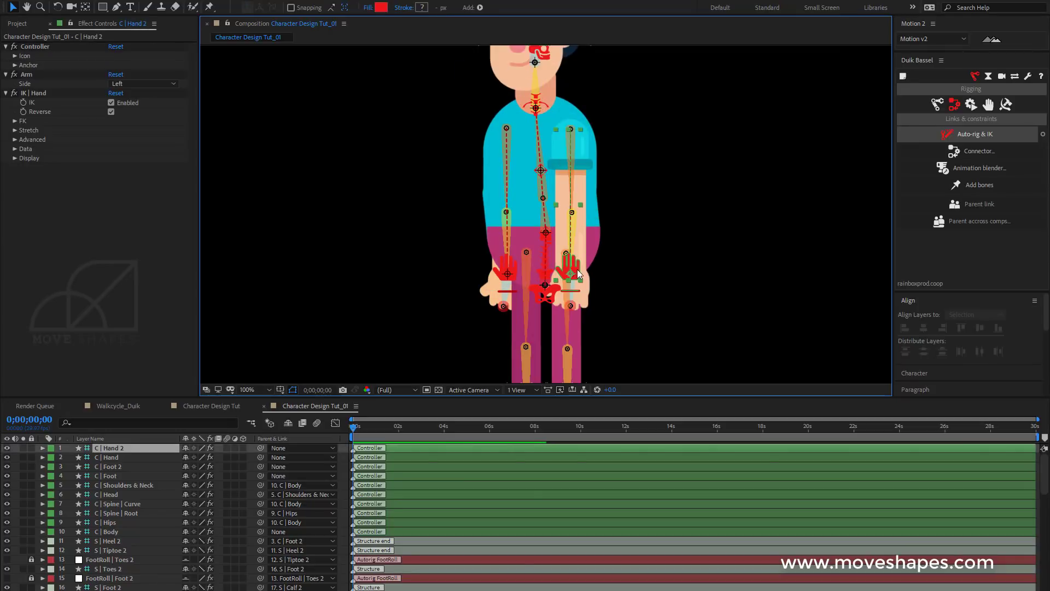
left_click(572, 269)
left_click_drag(573, 271, 608, 262)
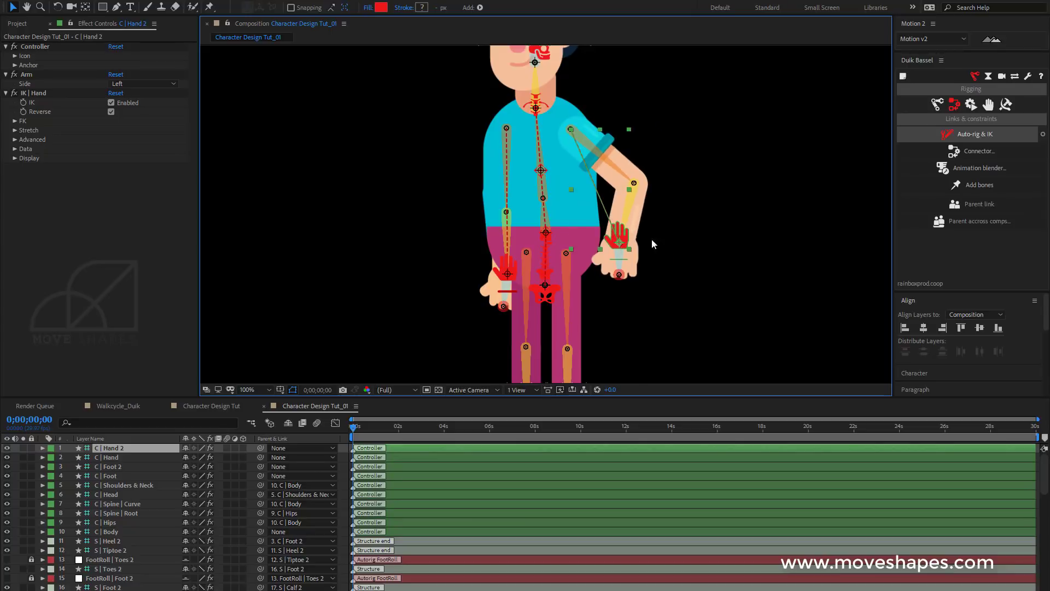
key("ctrl+z")
left_click(731, 219)
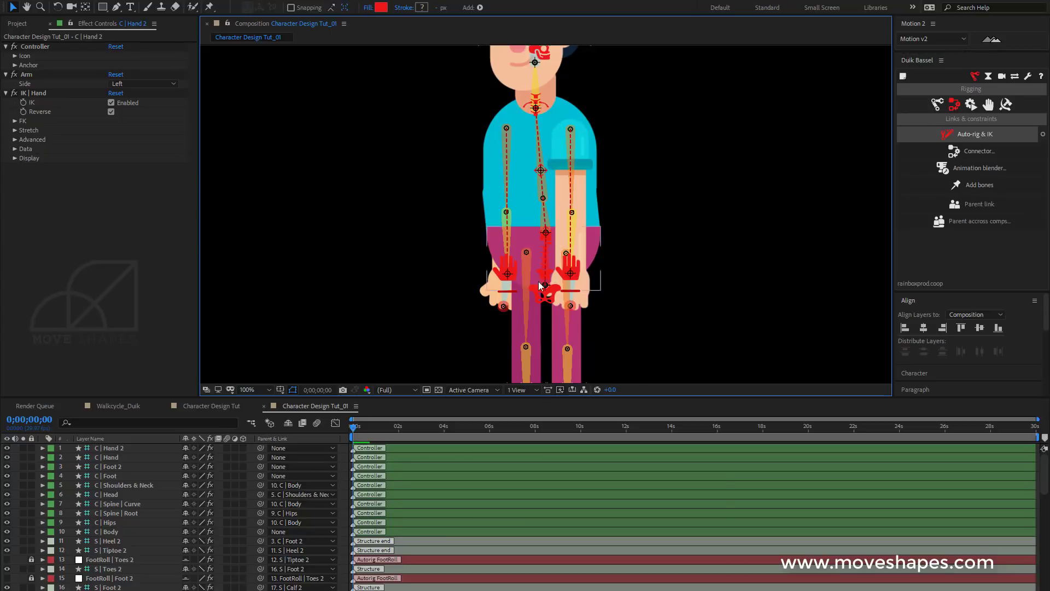
Try moving the C | Hand controller outward with its IK Reverse option enabled, and undo both changes
left_click(506, 280)
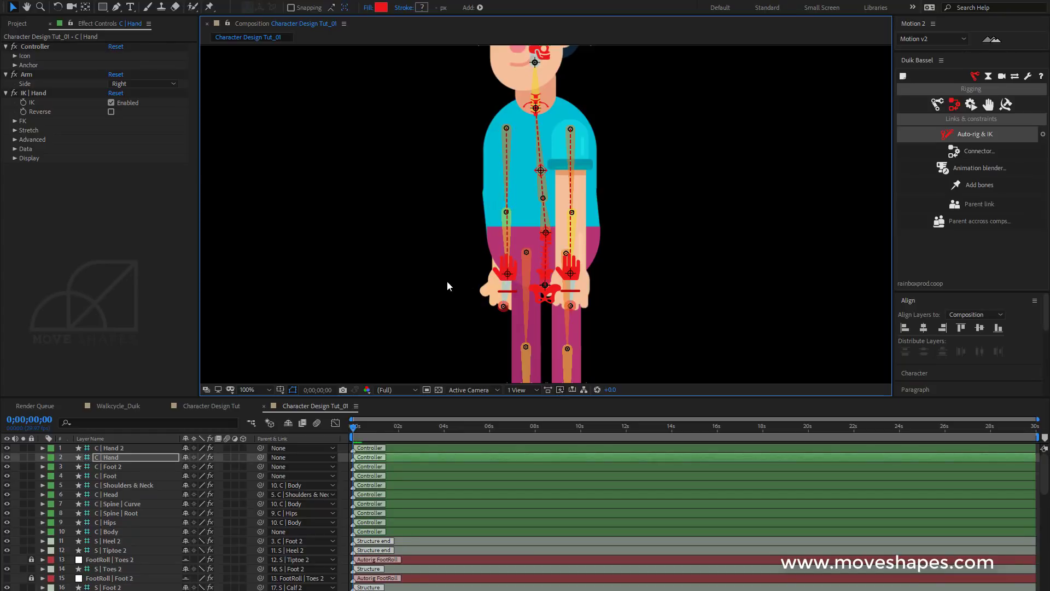
left_click_drag(507, 272, 469, 251)
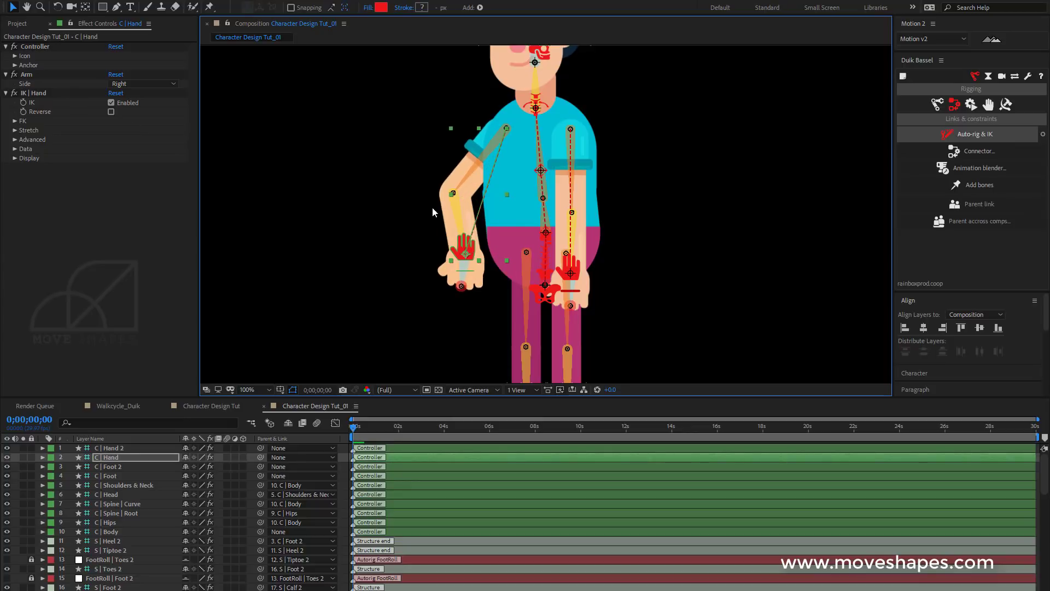
left_click(111, 112)
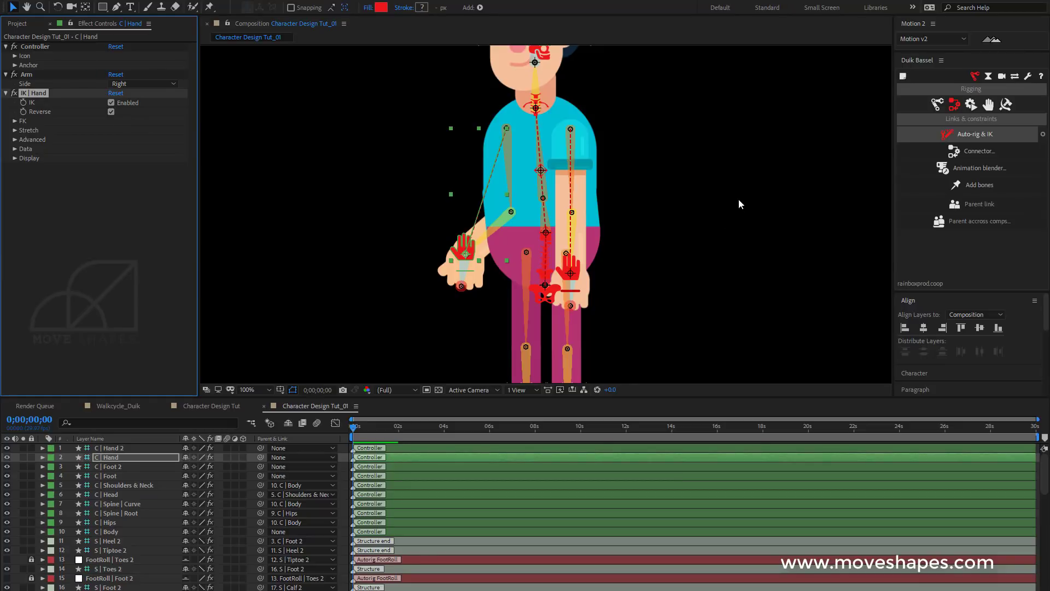
key("ctrl+z")
key("ctrl+z")
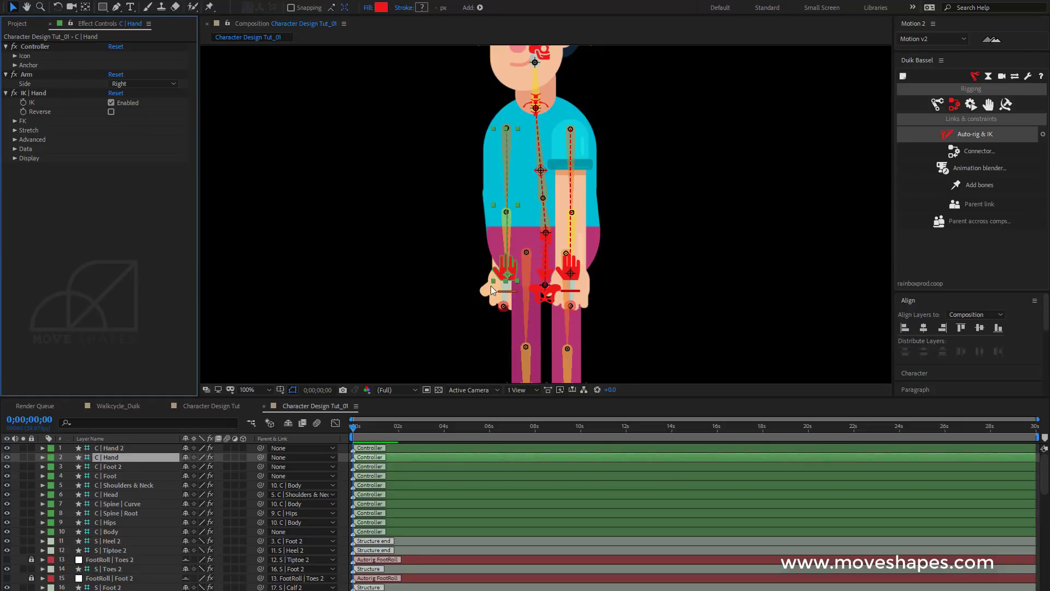
Enable Reverse in the IK | Hand effect of the C | Hand controller
left_click(469, 268)
left_click(506, 270)
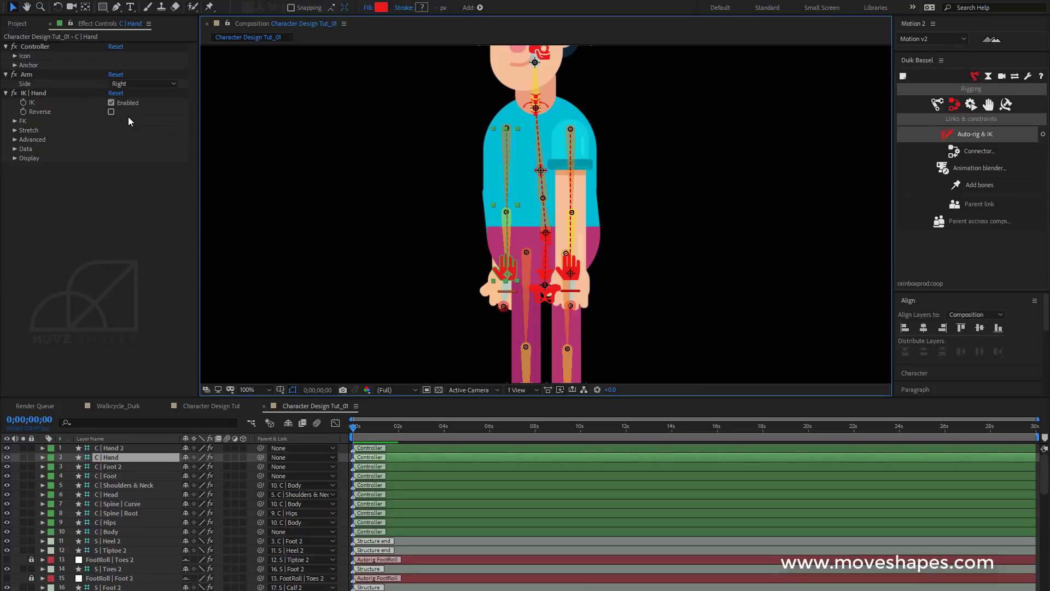
left_click(111, 112)
left_click(826, 160)
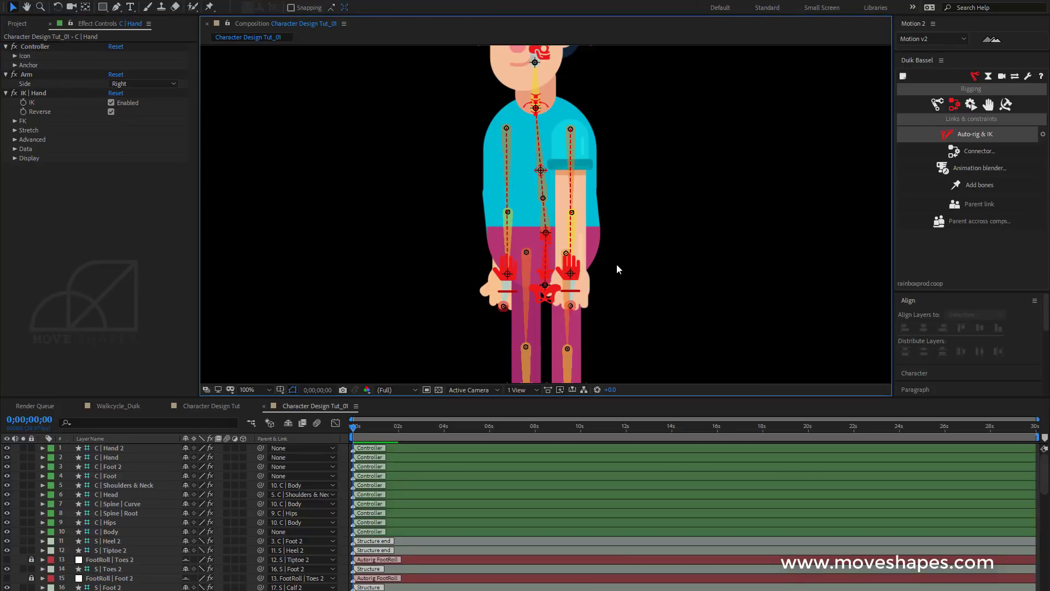
left_click(508, 277)
left_click(727, 224)
Disable Reverse in the IK | Foot effect of the C | Foot 2 controller
left_click_drag(689, 265, 671, 157)
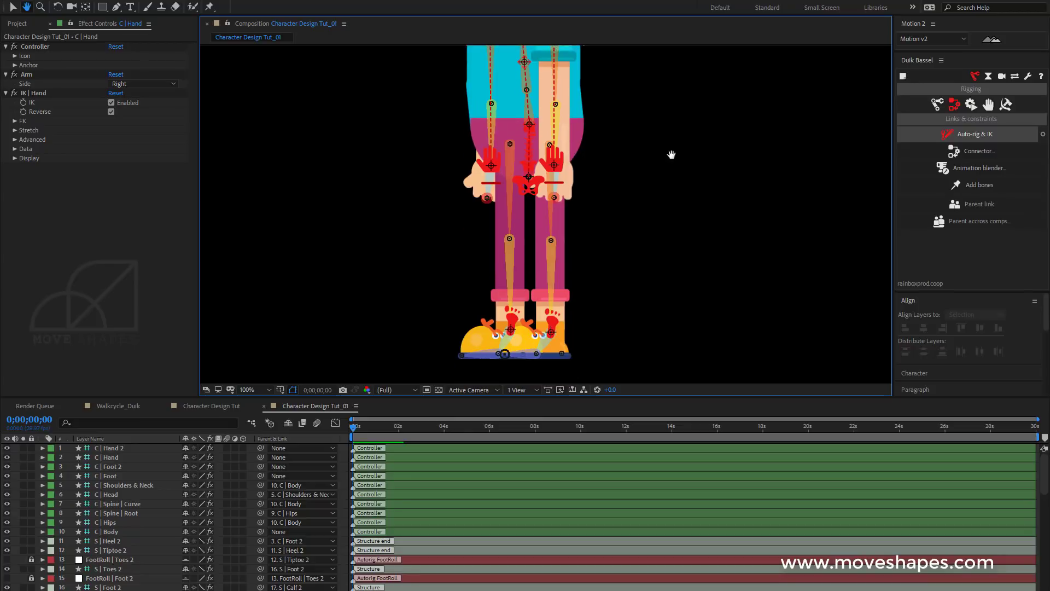
left_click(554, 325)
mouse_move(555, 325)
left_mouse_down()
mouse_move(563, 311)
mouse_move(556, 327)
left_mouse_up()
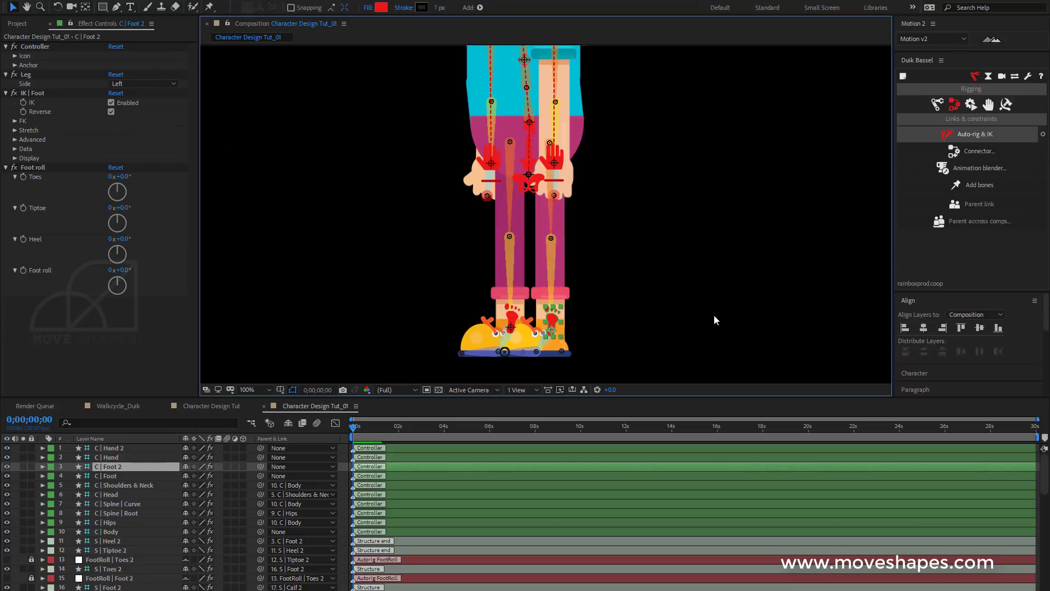
left_click(111, 112)
left_click(636, 229)
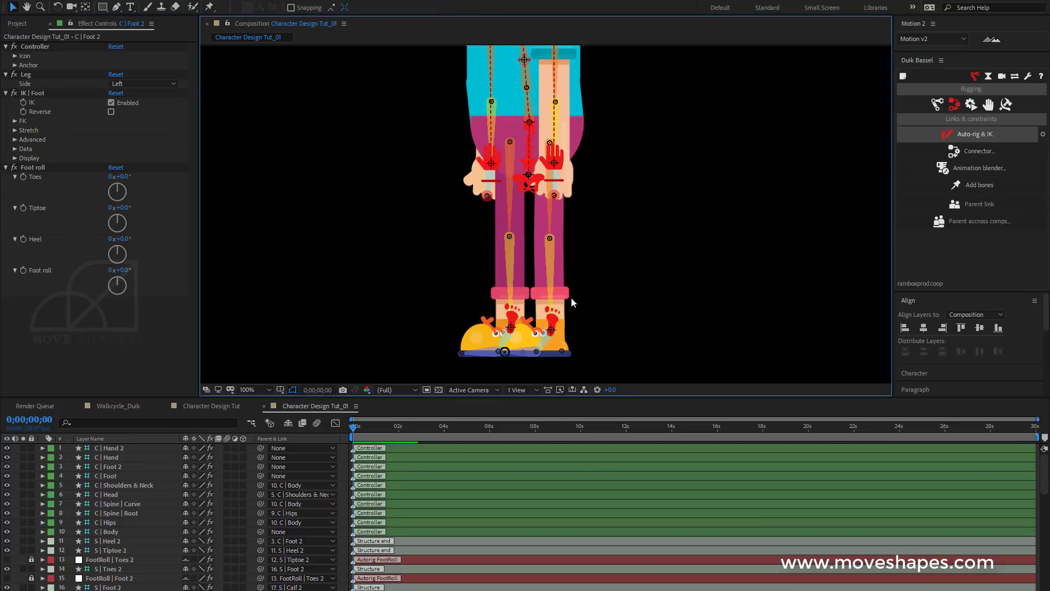
Test the leg bending by moving the foot controllers up and forward, and undo the moves
left_click_drag(553, 318, 470, 272)
key("ctrl+z")
left_click(644, 288)
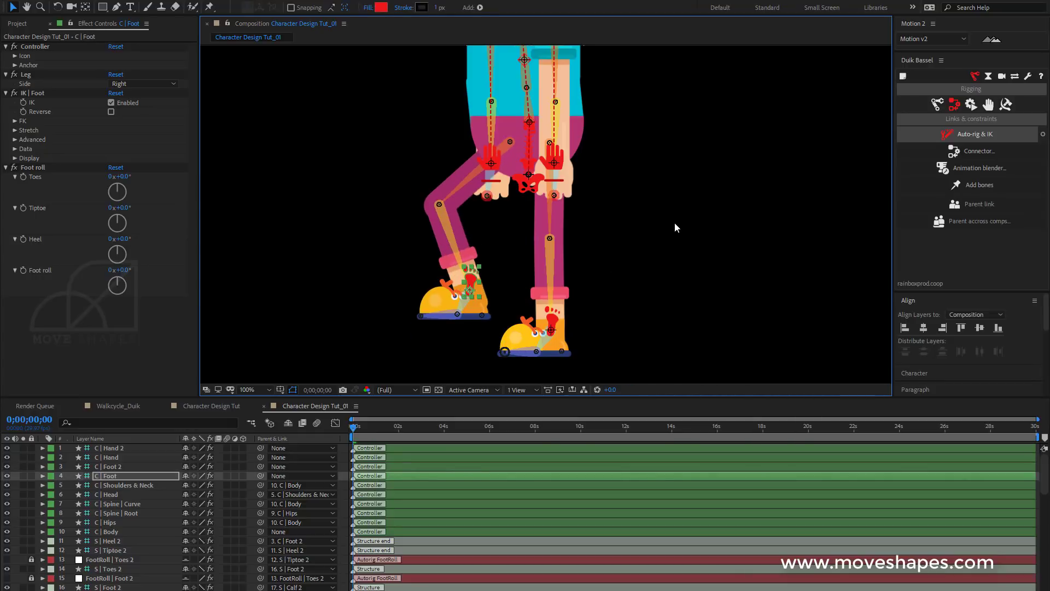
key("ctrl+z")
left_click(675, 222)
Test the C | Shoulders & Neck controller by moving it forward and down, and undo the move
key("space")
left_click_drag(658, 141, 665, 288)
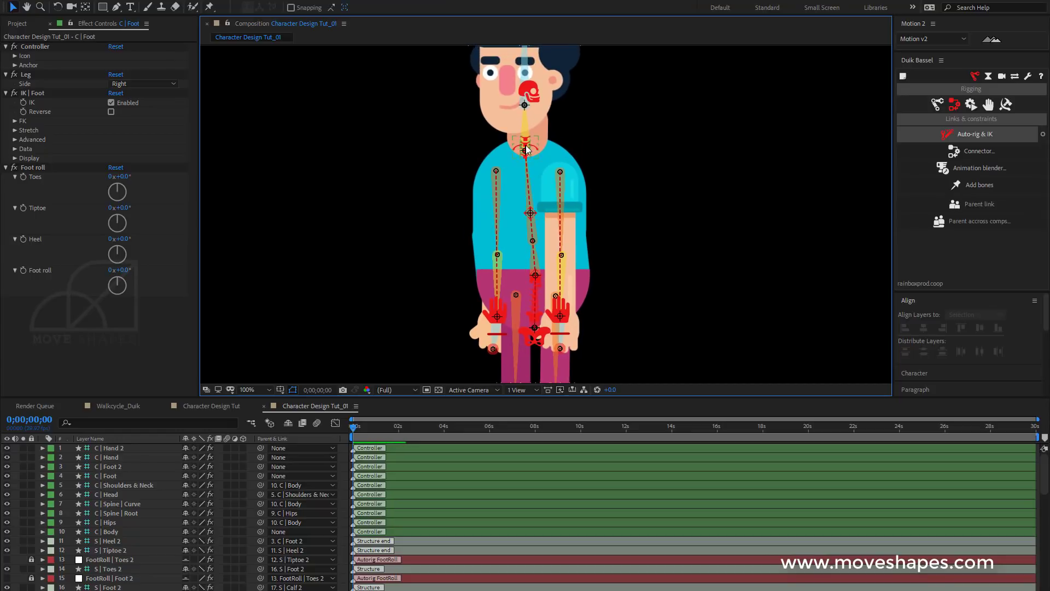
left_click_drag(613, 149, 619, 230)
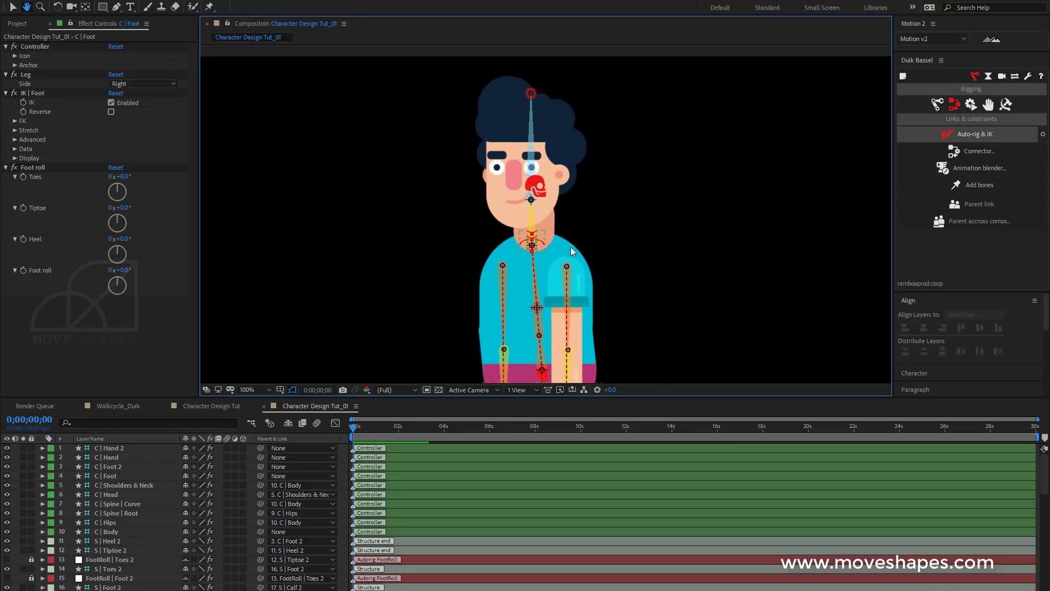
left_click(540, 242)
left_click_drag(539, 241, 514, 268)
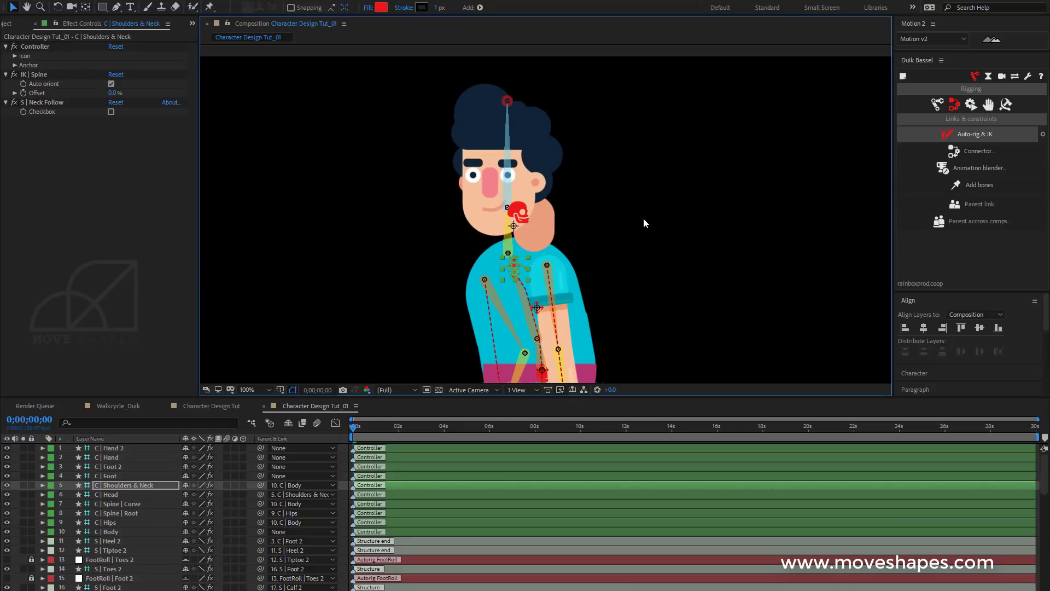
key("ctrl+z")
left_click(664, 227)
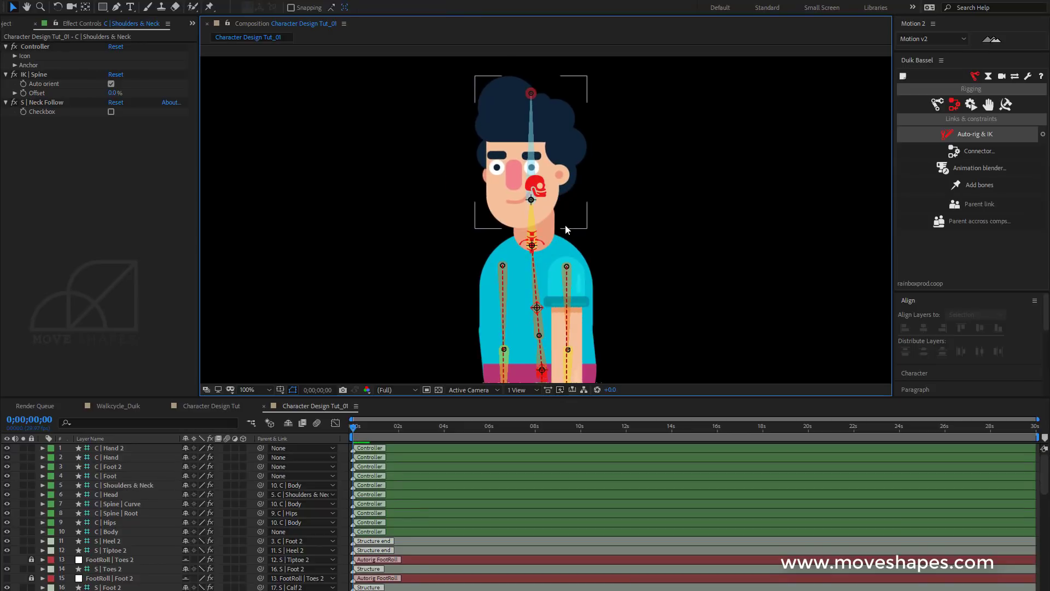
Parent the Neck artwork layer to the S | Neck bone
left_click(550, 238)
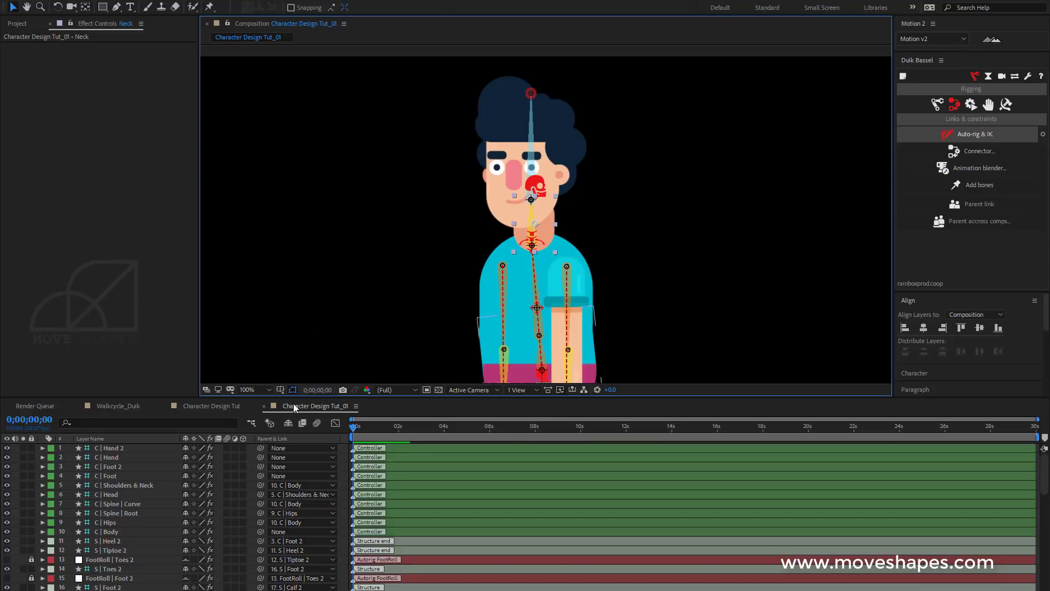
scroll(116, 533, "down", 2)
scroll(116, 533, "down", 9)
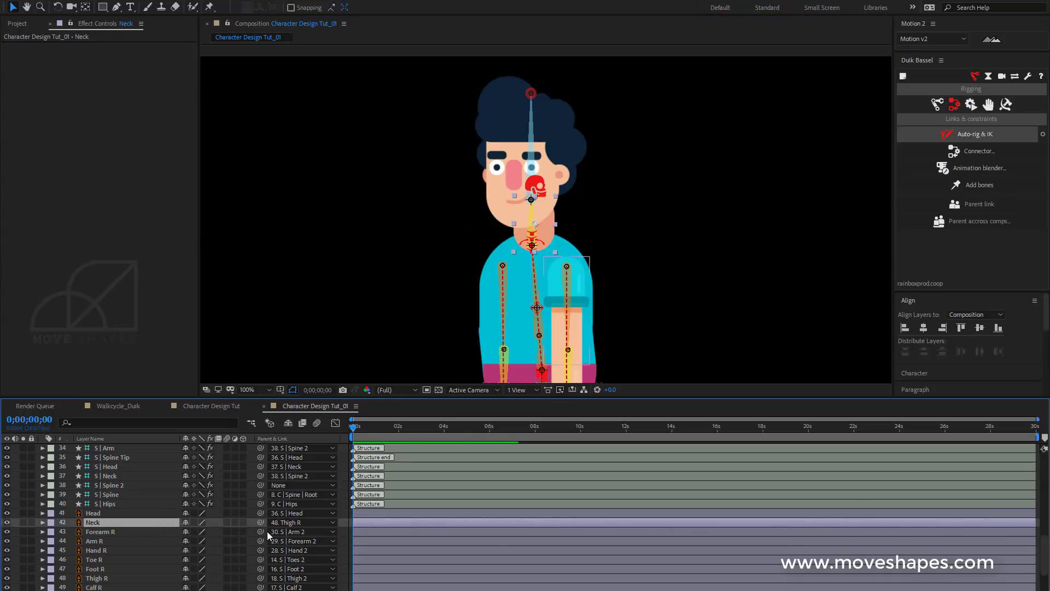
left_click(328, 524)
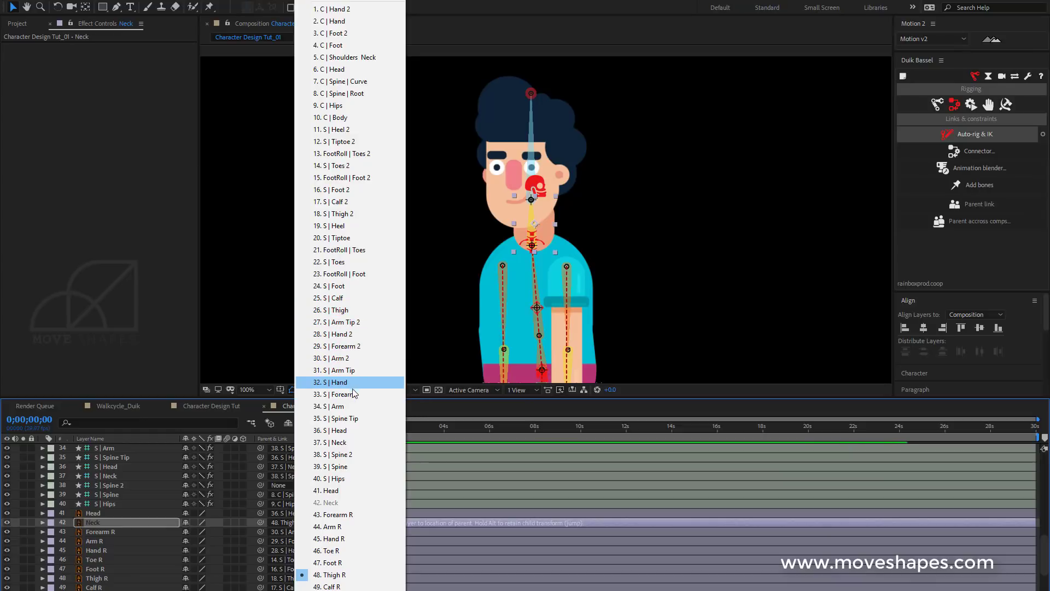
left_click(356, 442)
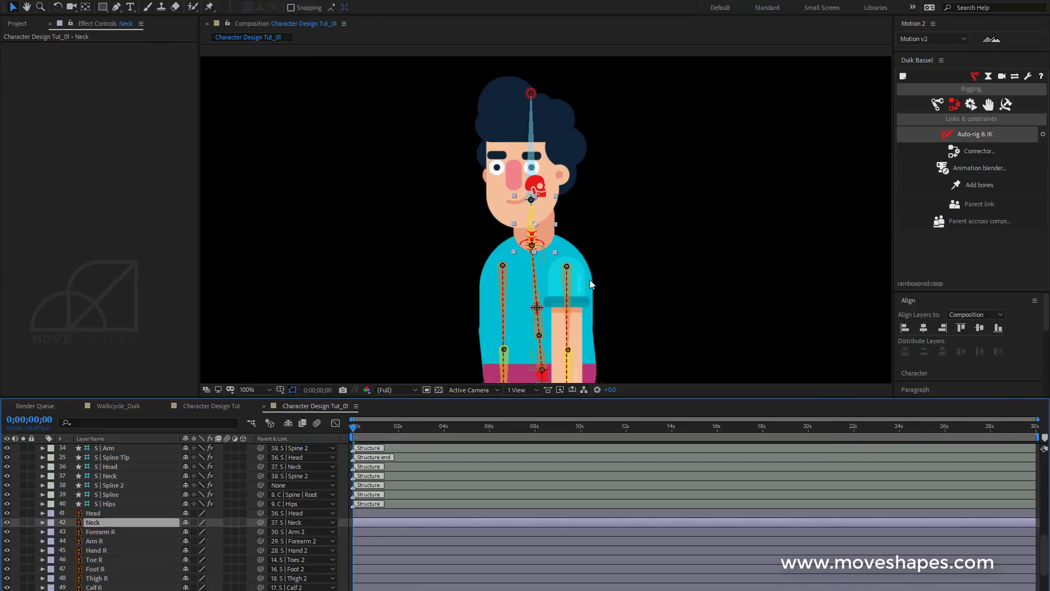
Test the neck's new parenting by moving the C | Shoulders & Neck controller far forward
left_click(683, 240)
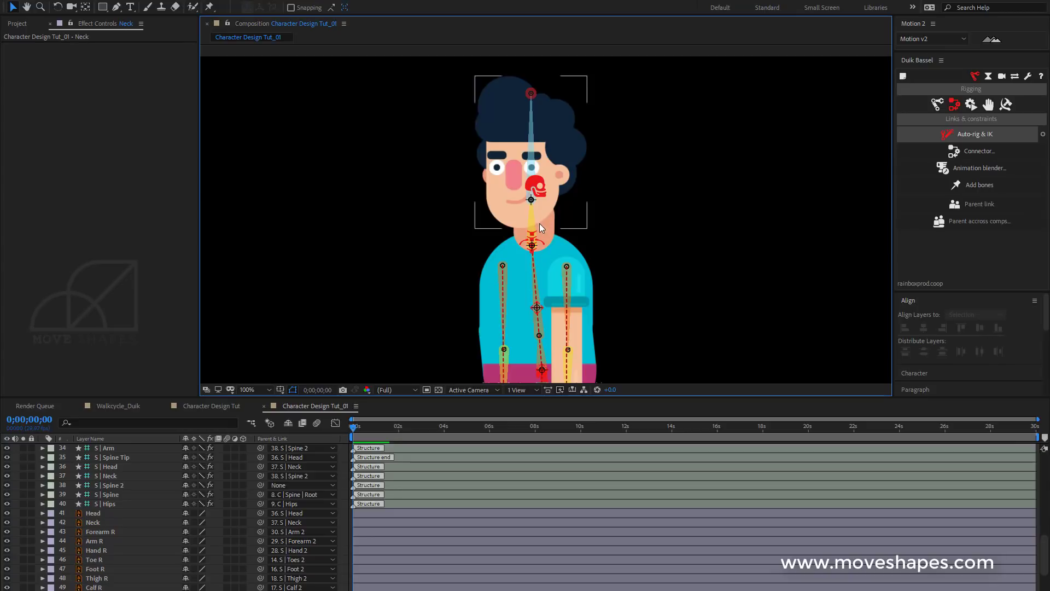
left_click(535, 241)
left_click_drag(526, 239, 496, 236)
left_click_drag(571, 212, 443, 236)
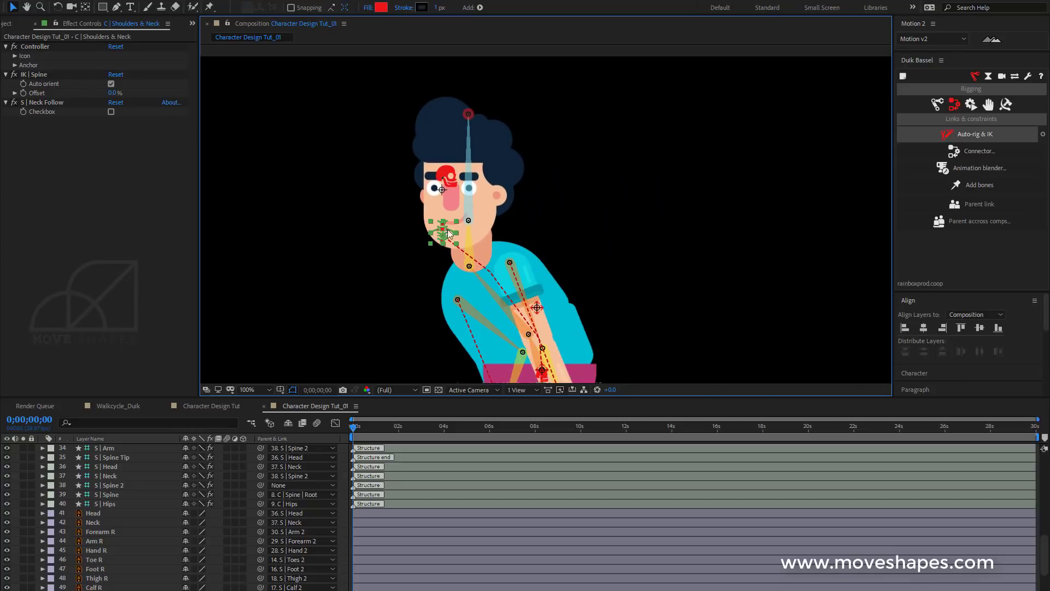
left_click(685, 212)
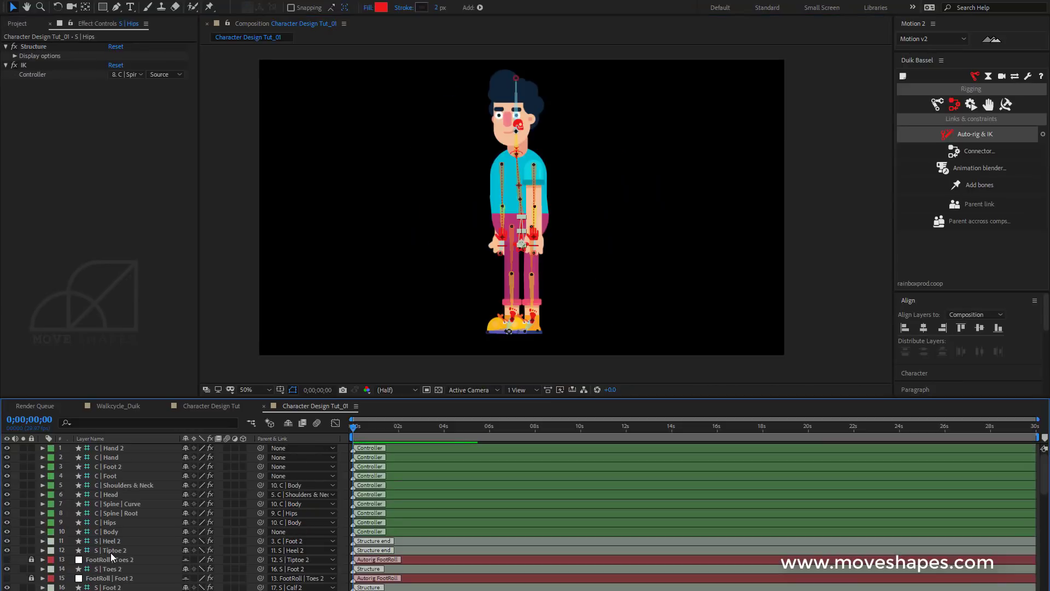
Select all the controller layers from C | Body up to C | Hand 2
left_click(111, 551)
left_click(112, 533)
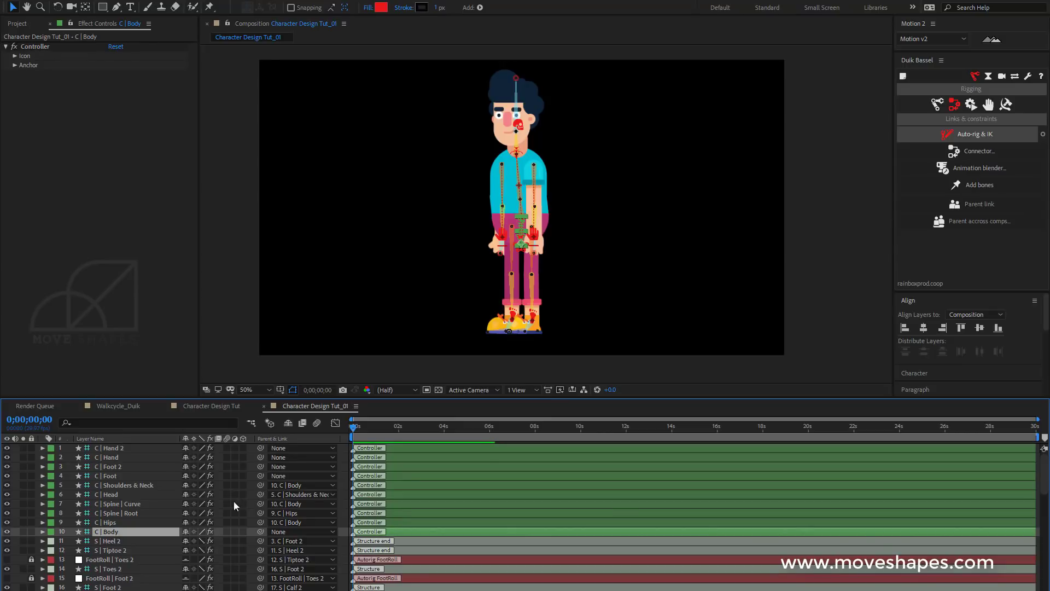
left_click(112, 451, "shift")
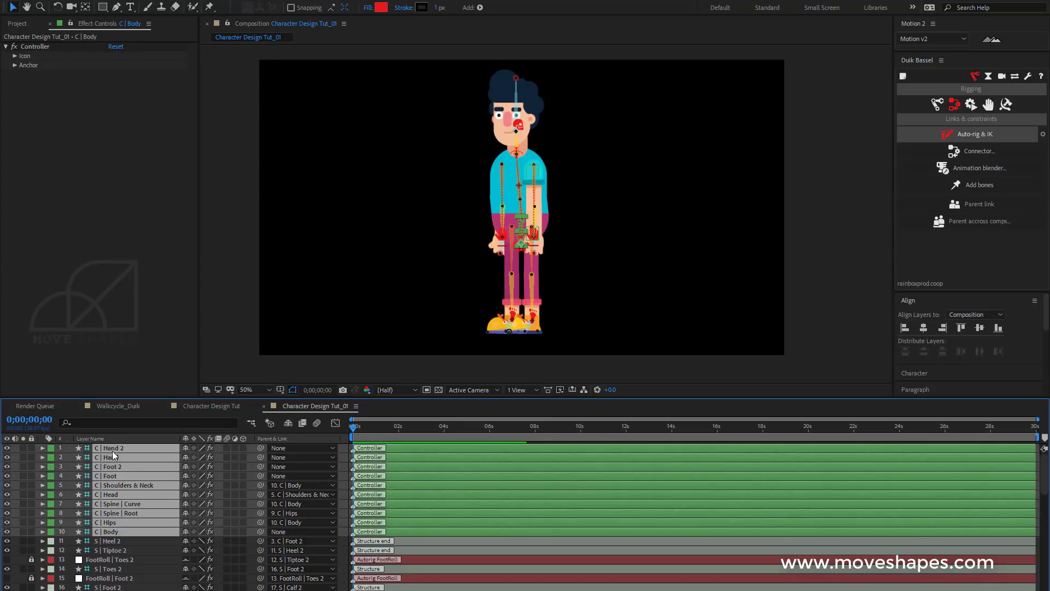
Mark all structure and artwork layers from S | Heel 2 through Hand L as shy
left_click(116, 541)
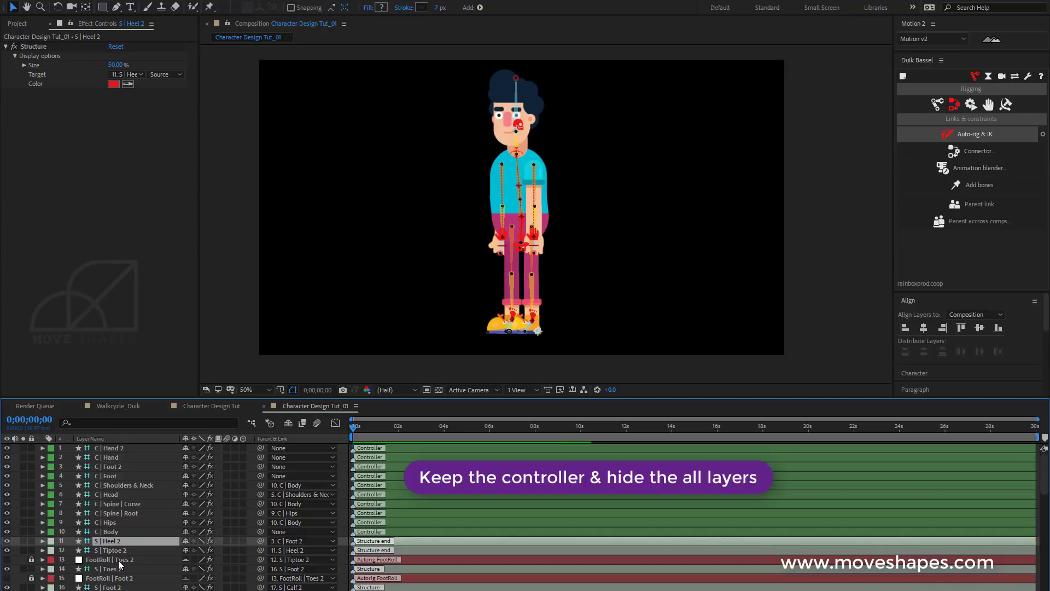
scroll(108, 562, "down", 2)
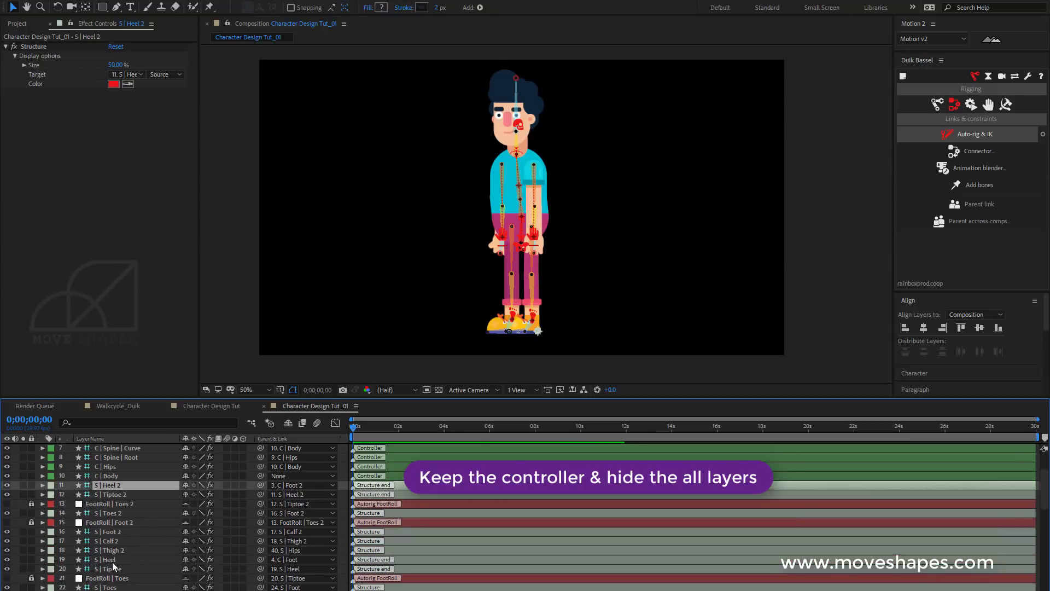
scroll(112, 562, "down", 8)
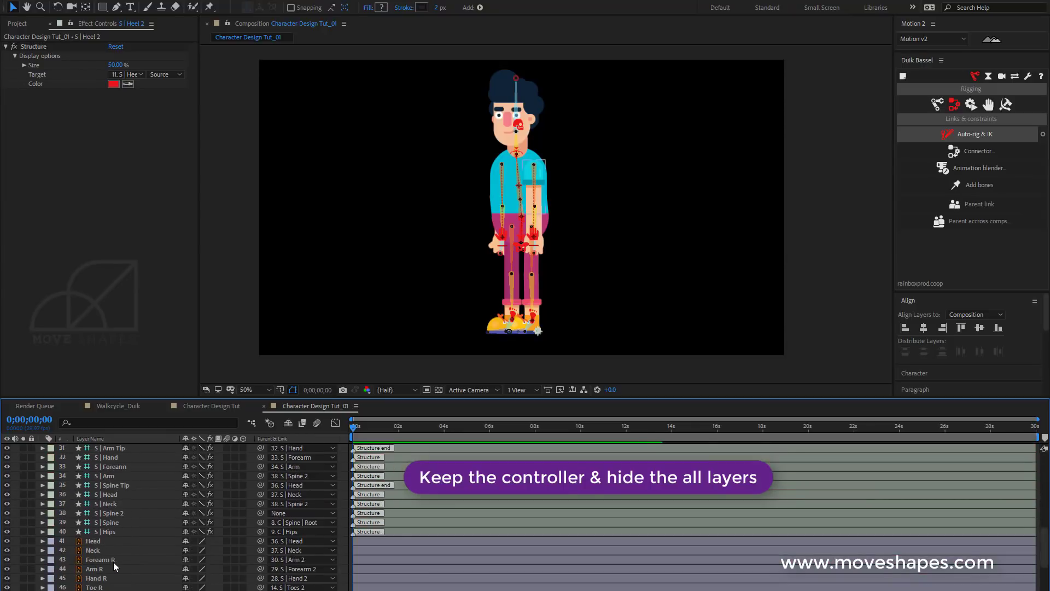
scroll(113, 563, "down", 5)
left_click(104, 586, "shift")
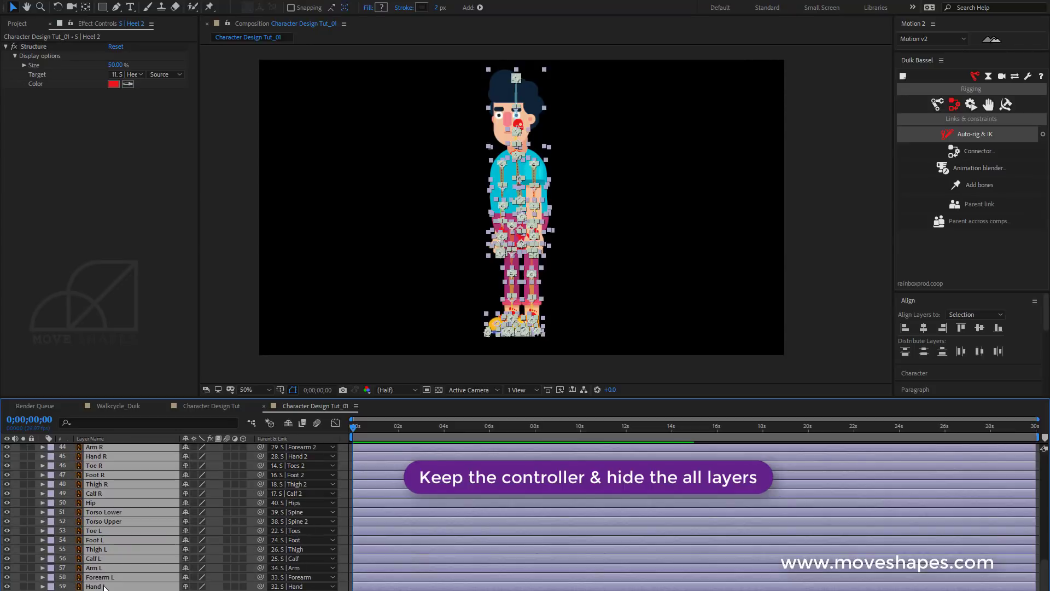
left_click(187, 579)
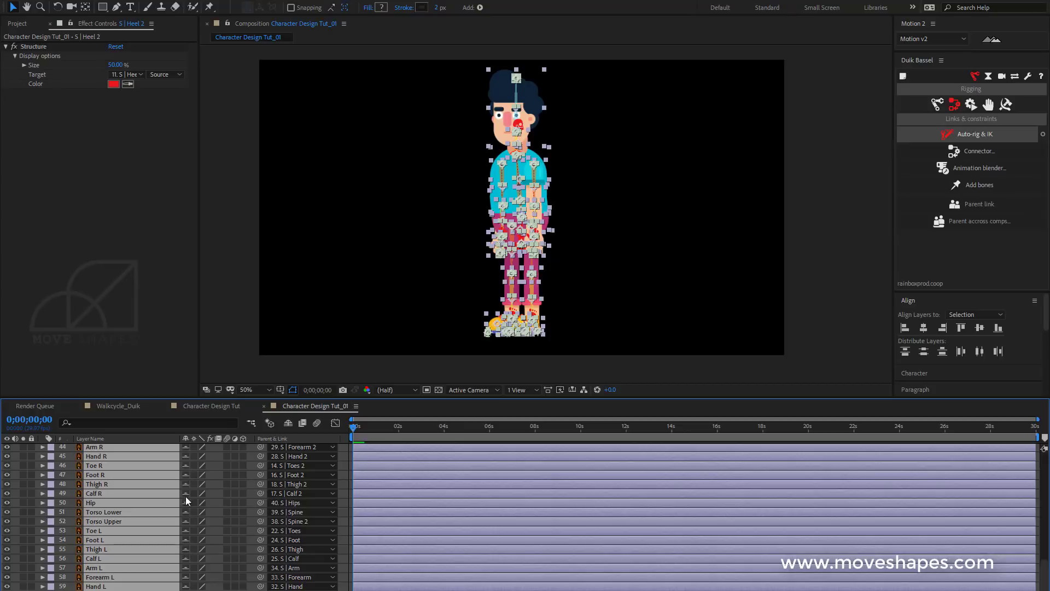
Hide the shy layers in the timeline, toggling their visibility once to compare
left_click(287, 423)
left_click(398, 571)
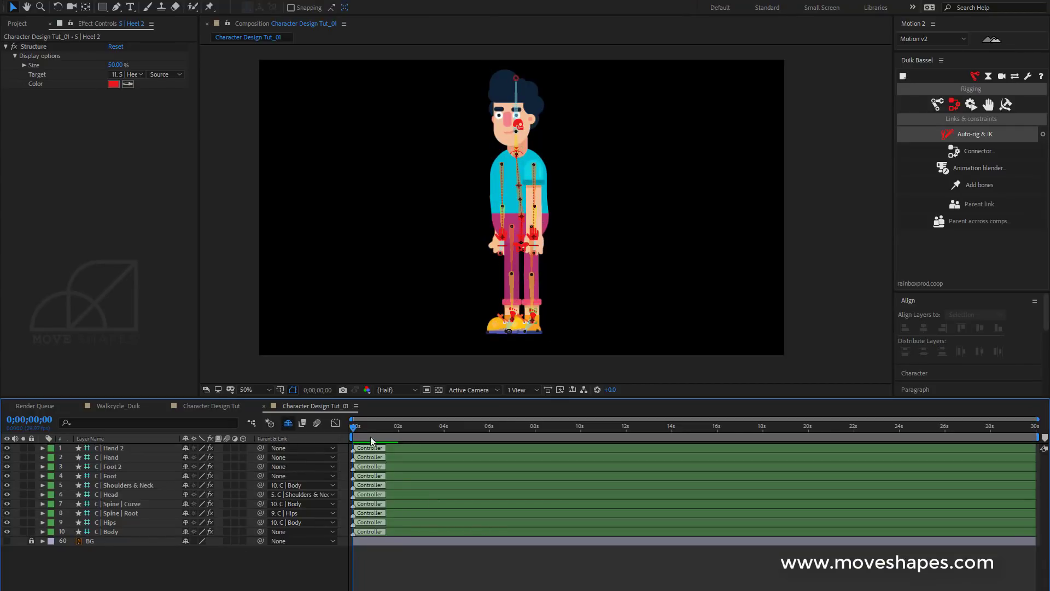
left_click(287, 420)
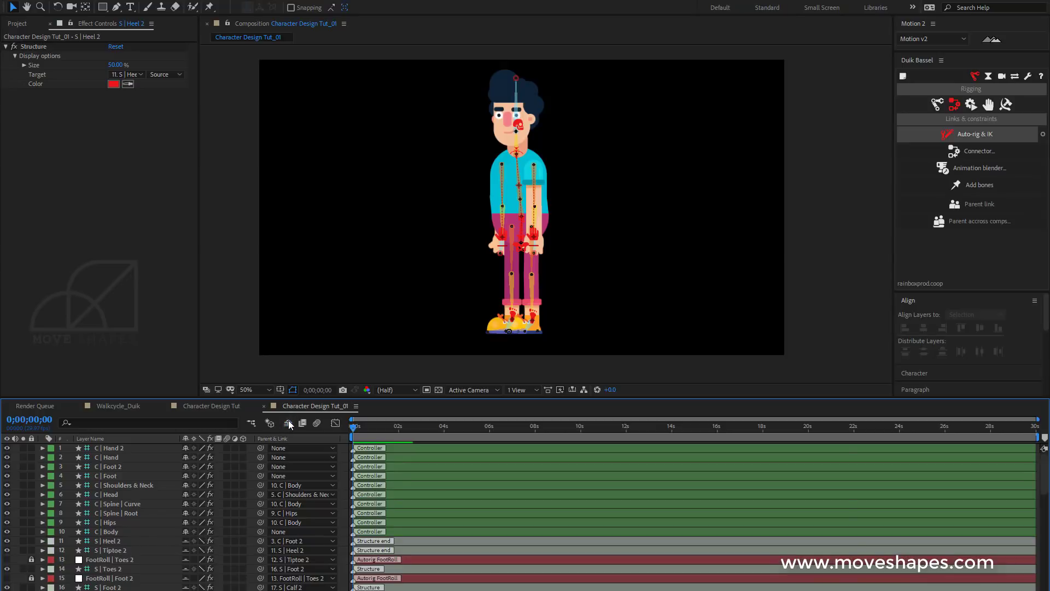
left_click(288, 421)
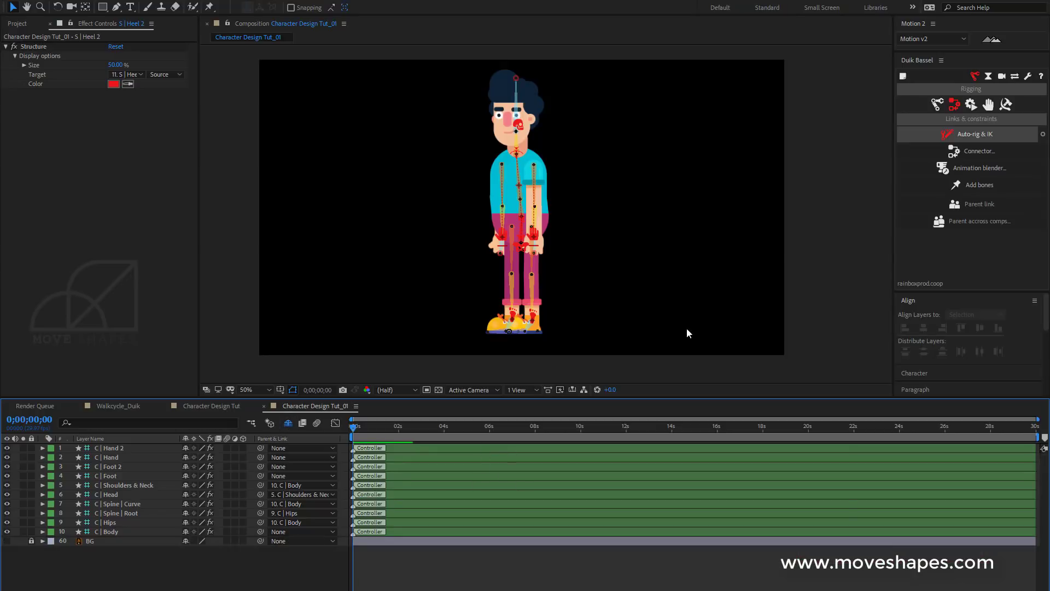
Fit the composition in the viewer and apply Duik's Walk cycle automation to all controller layers from C | Hand 2 to C | Body
left_click(268, 390)
left_click(264, 404)
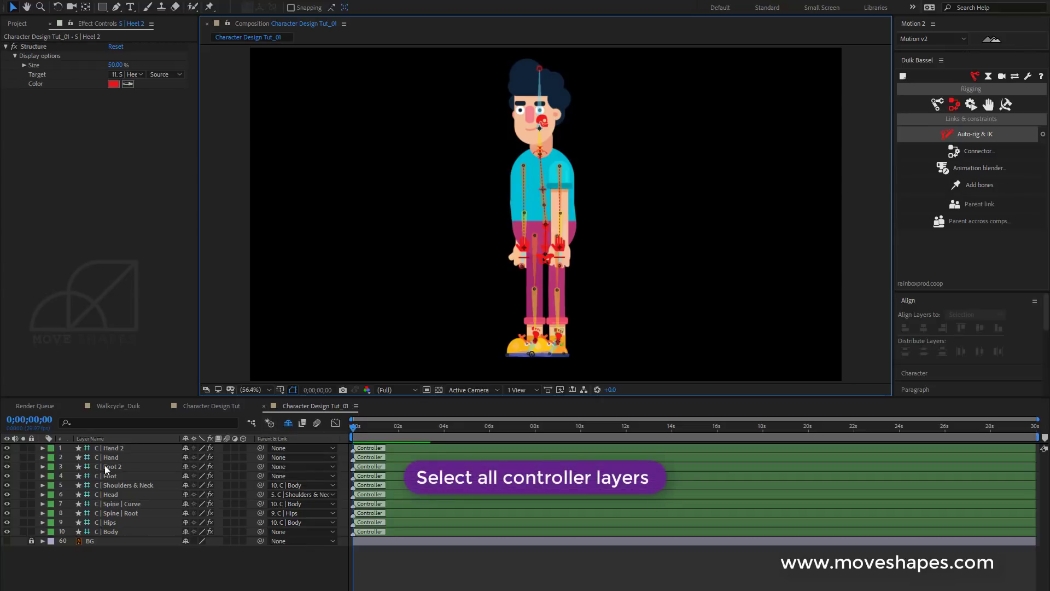
left_click(113, 450)
left_click(113, 531, "shift")
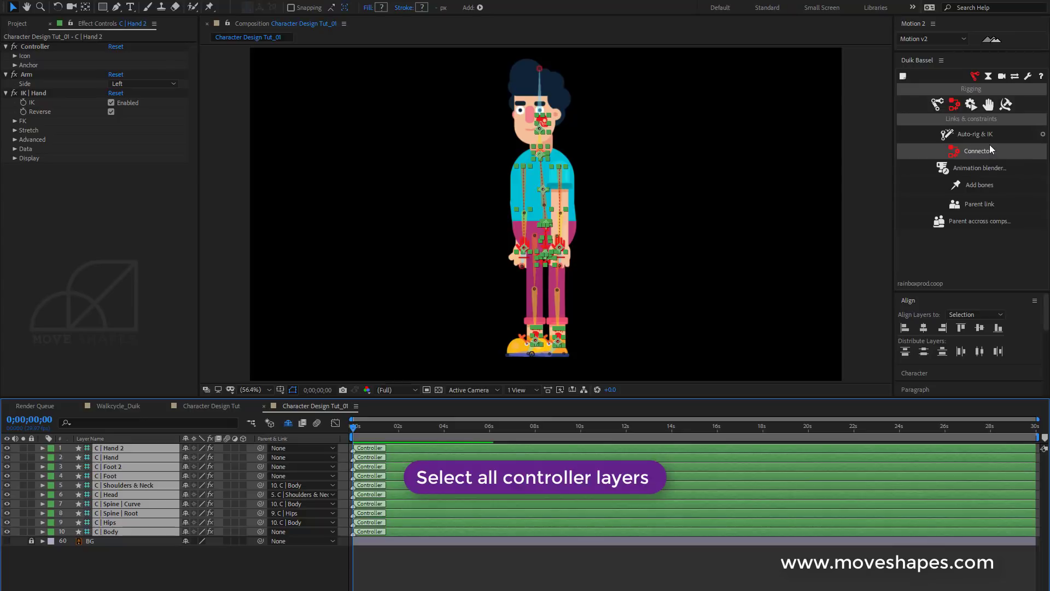
left_click(973, 103)
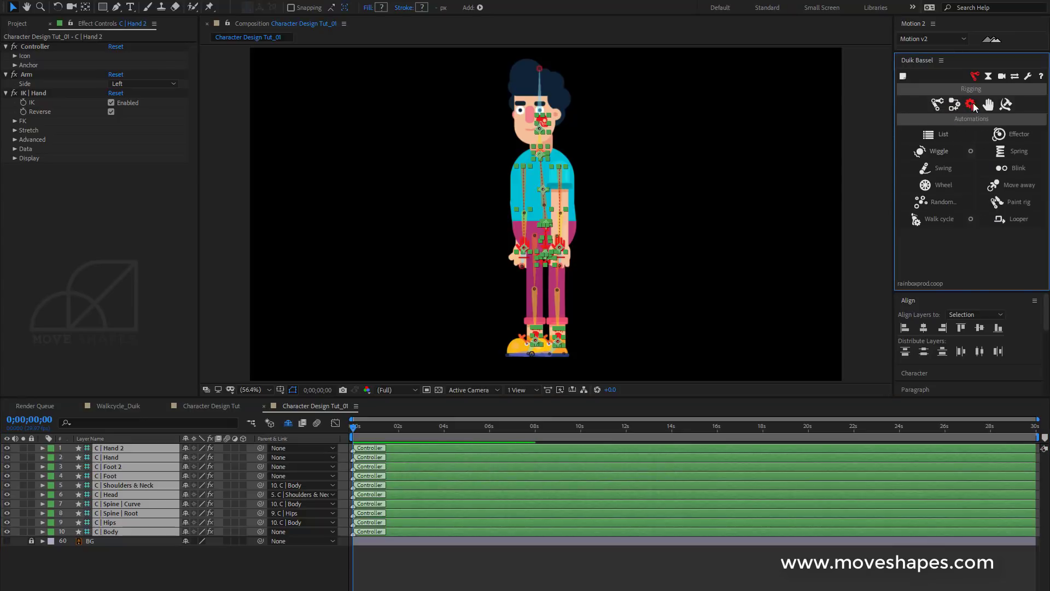
left_click(937, 220)
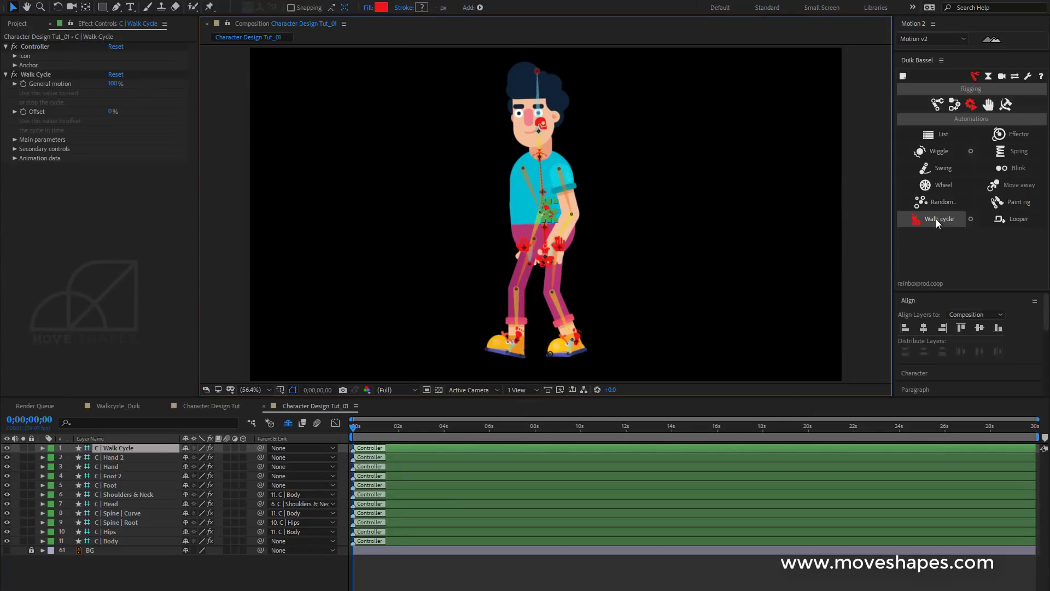
left_click(750, 322)
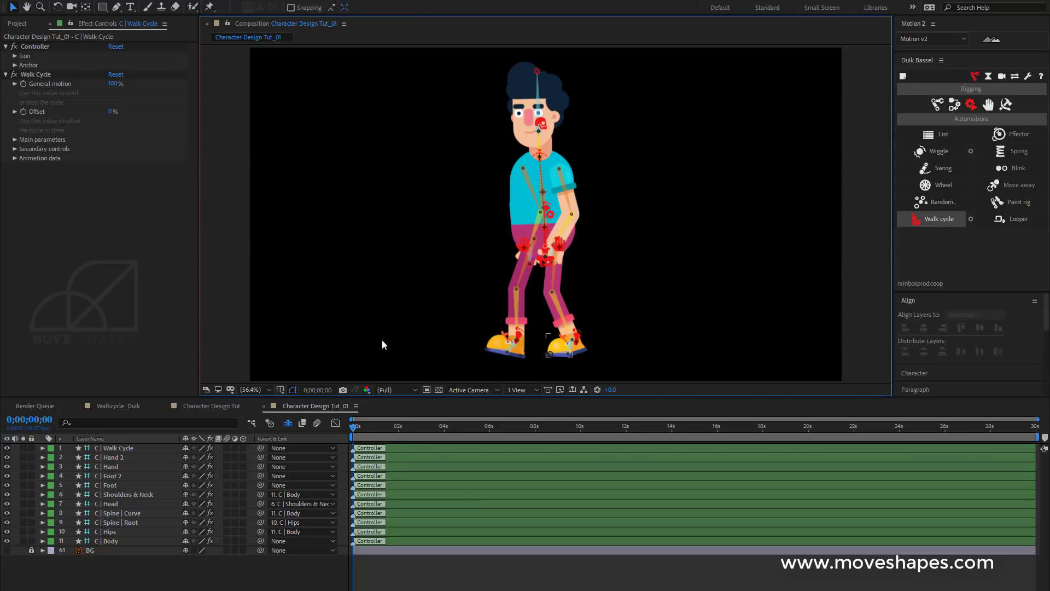
End the work area at 0;00;05;27 and preview the walk cycle animation
left_click(462, 557)
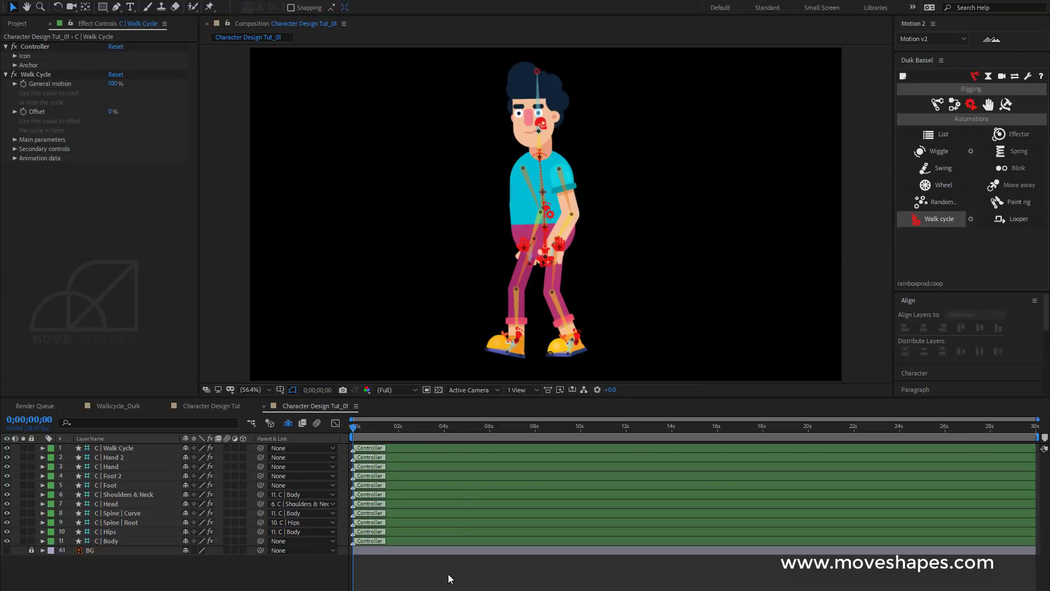
left_click(487, 429)
key("n")
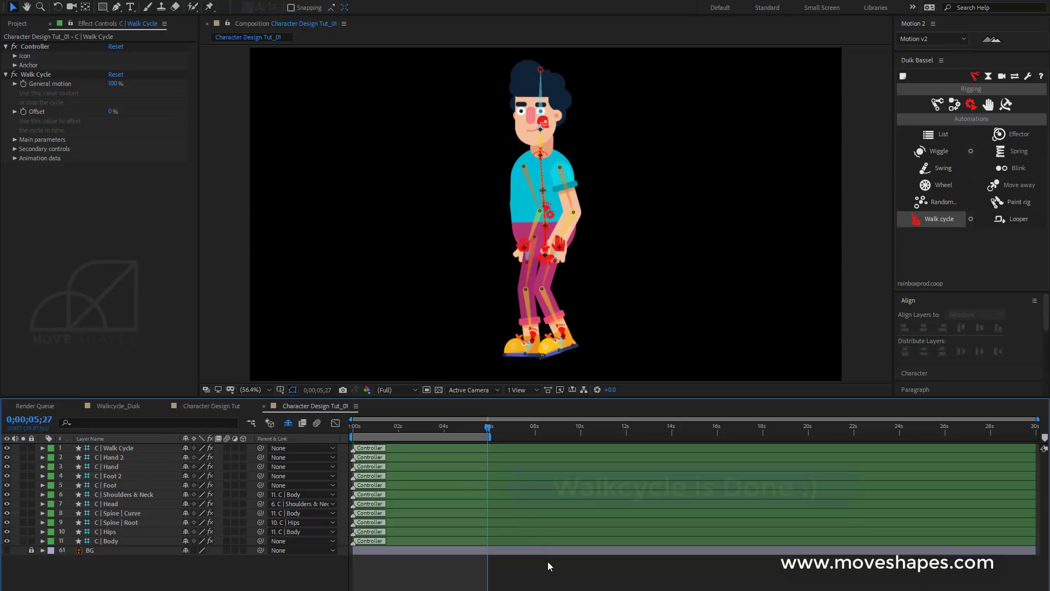
key("space")
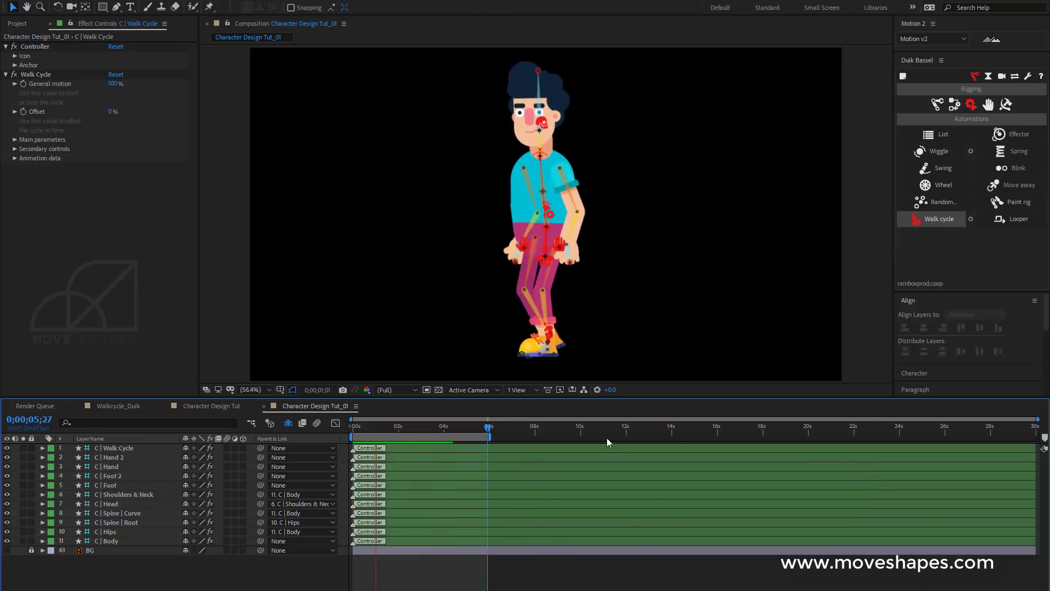
Set the C | Walk Cycle controller's General motion to 200% and preview the walk from the start of the timeline
left_click_drag(379, 428, 345, 432)
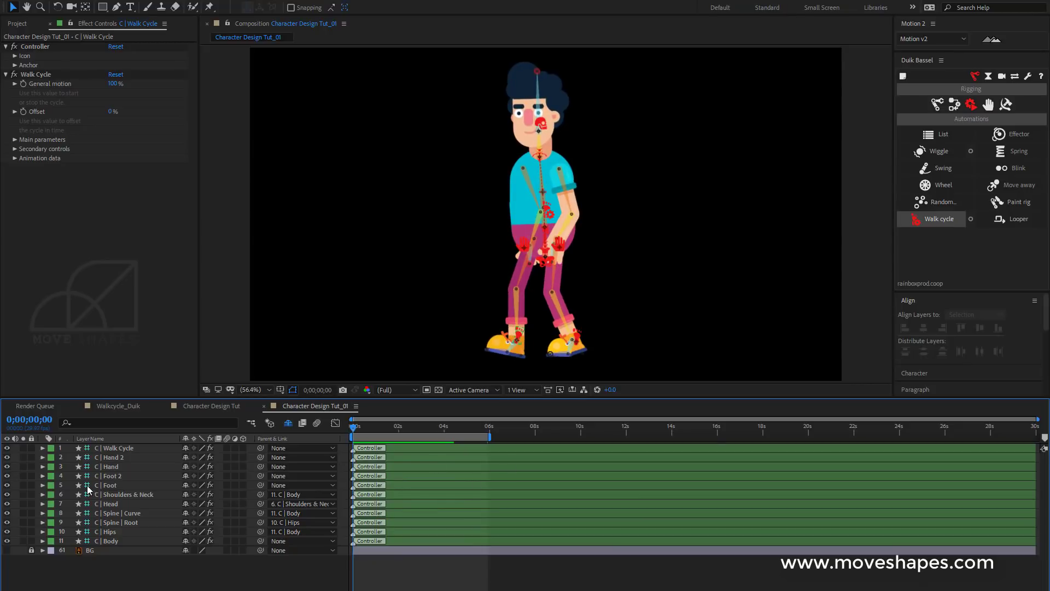
left_click(121, 449)
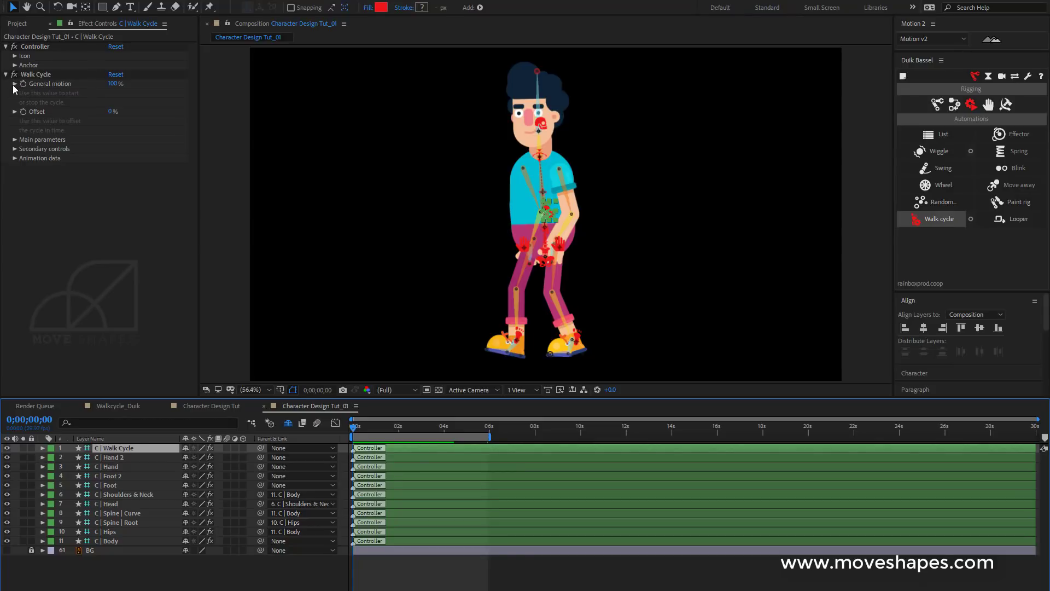
left_click(114, 84)
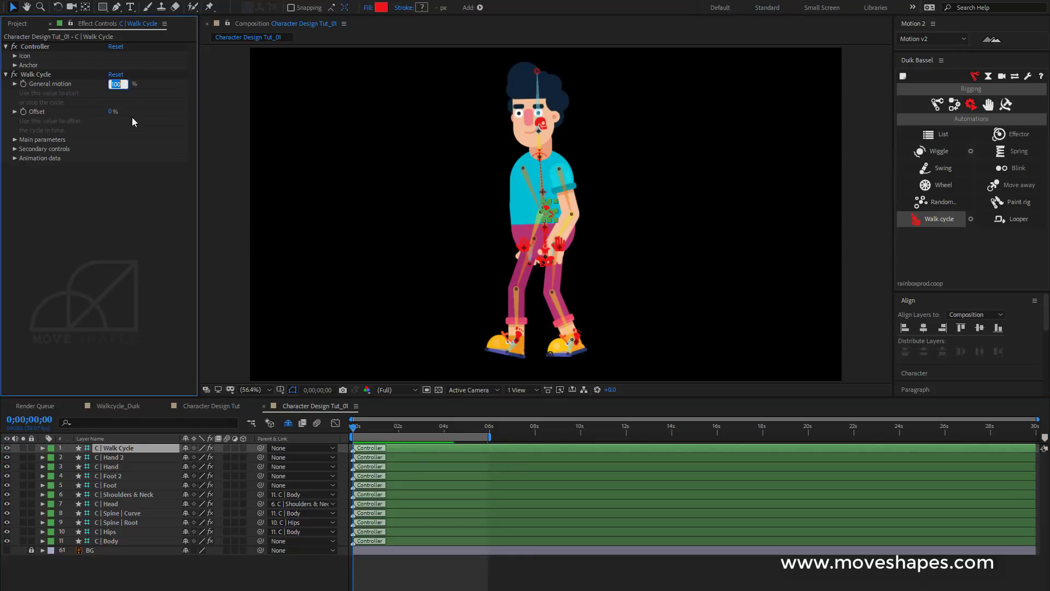
type("200")
key("Return")
left_click(731, 216)
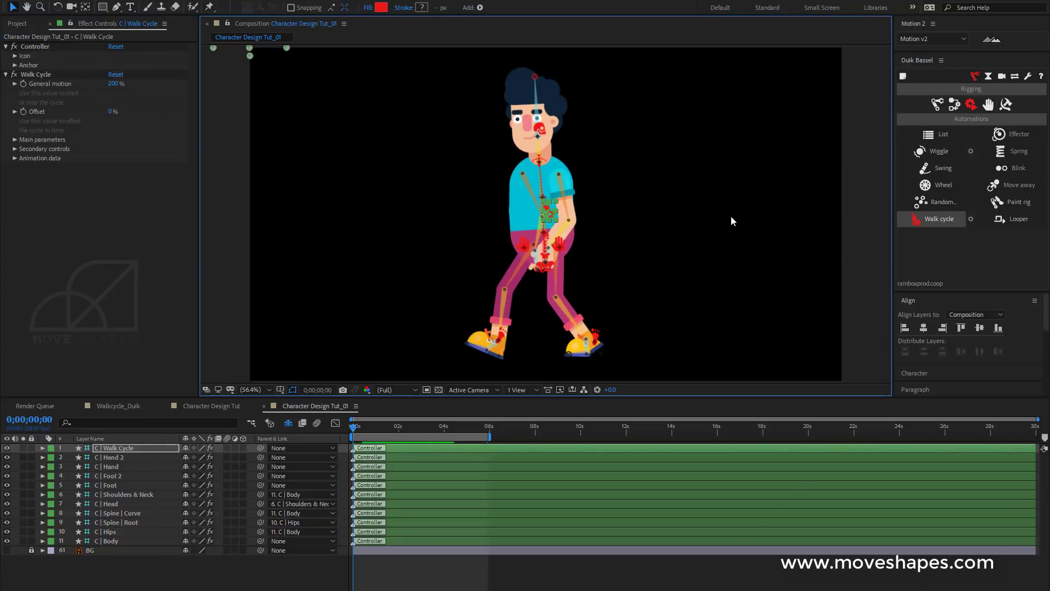
key("space")
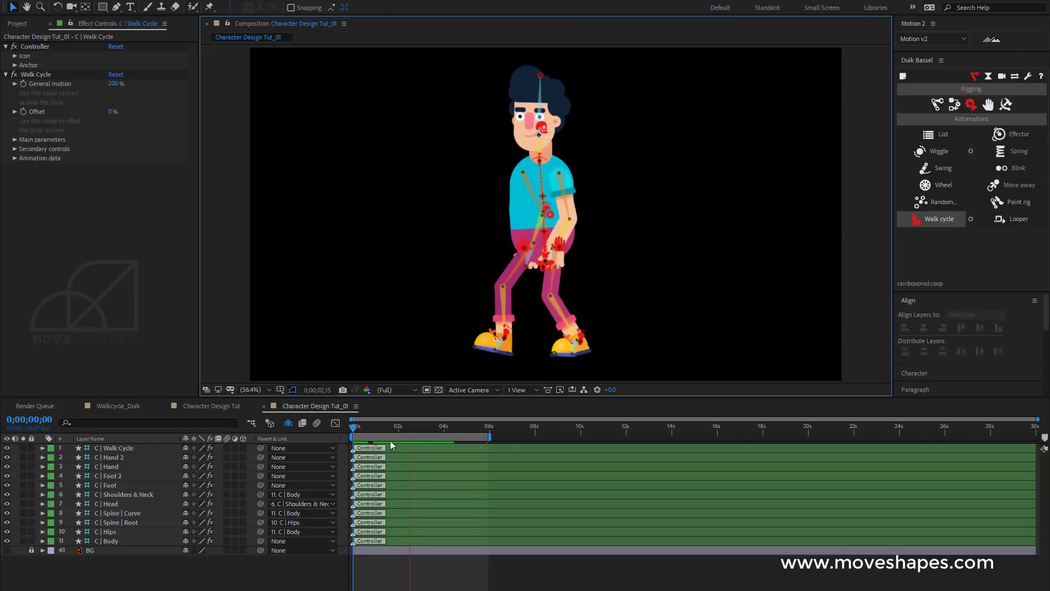
key("space")
left_click_drag(363, 432, 341, 435)
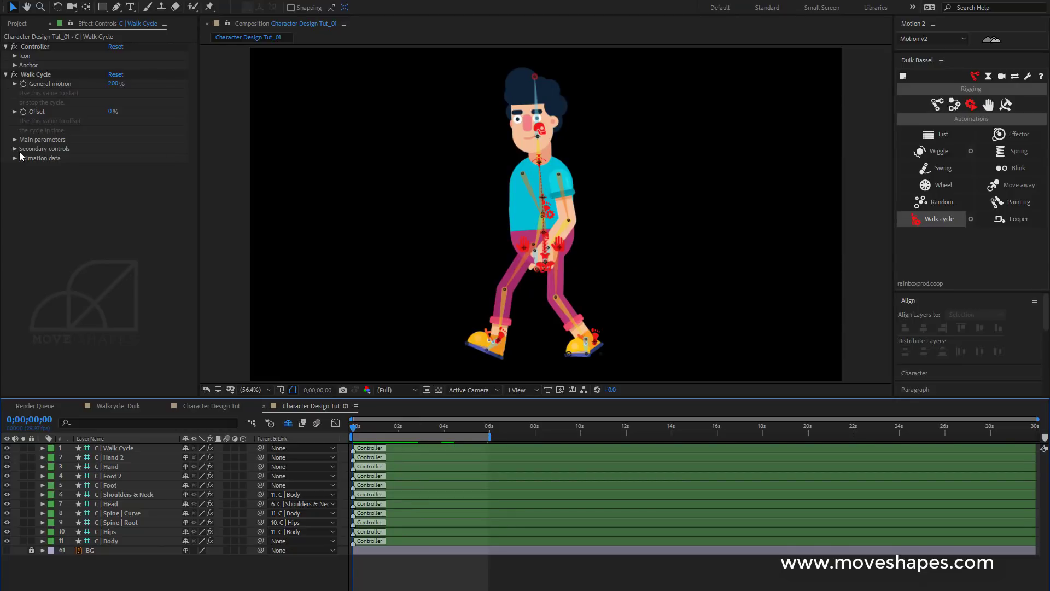
Expand the Walk Cycle effect's main parameters, set the character's height to 220 cm and preview the walk
left_click(54, 140)
left_click(15, 140)
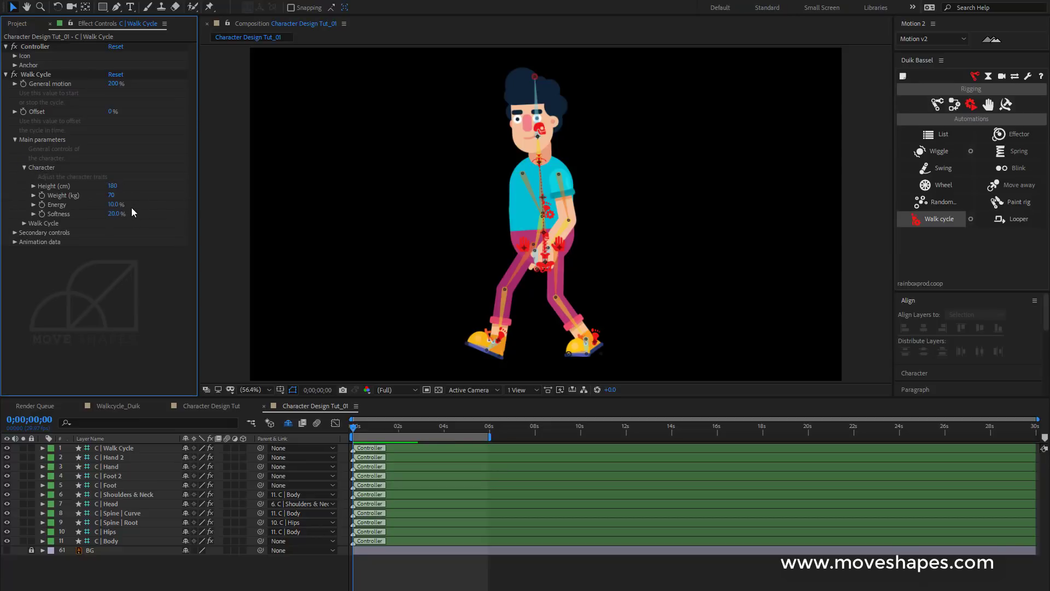
left_click(112, 186)
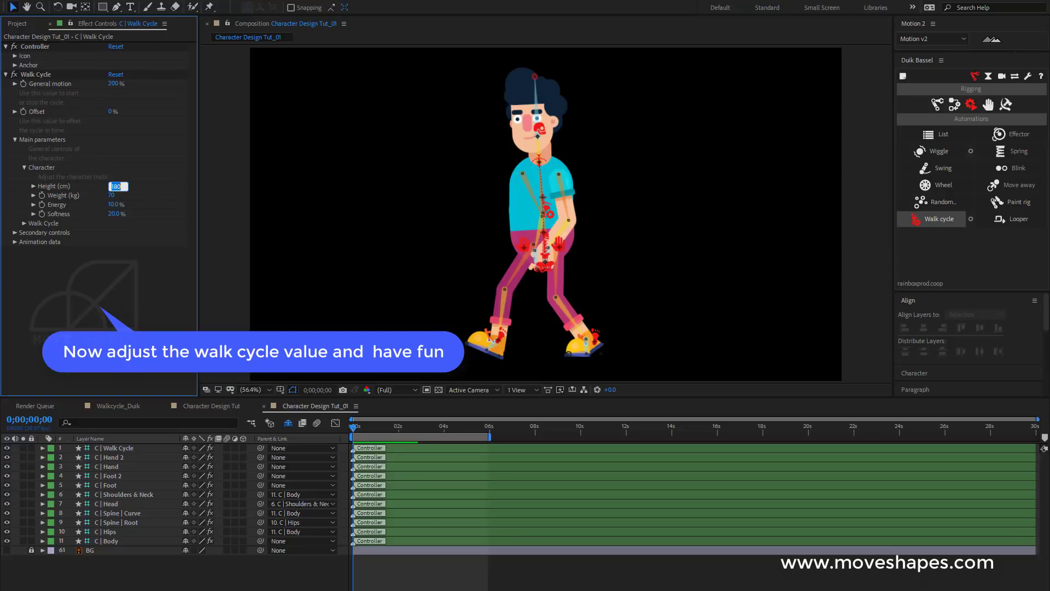
type("220")
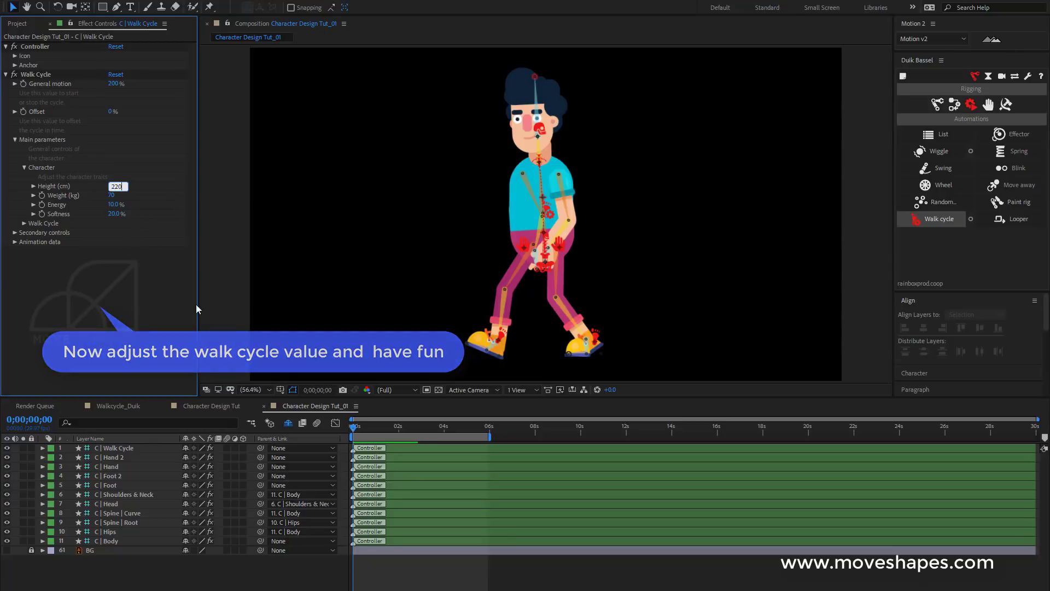
key("Return")
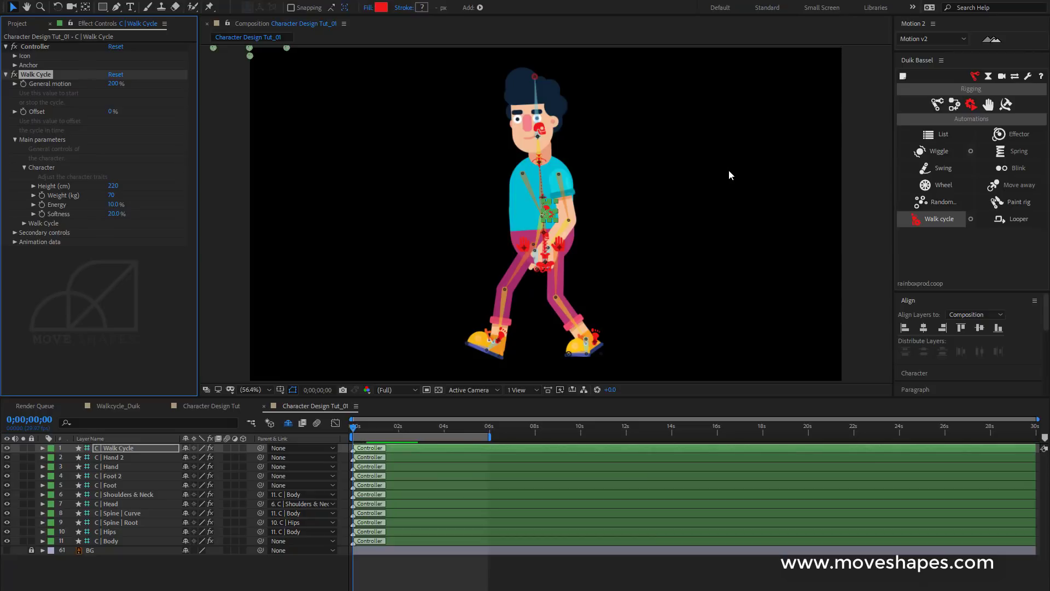
left_click(729, 169)
key("space")
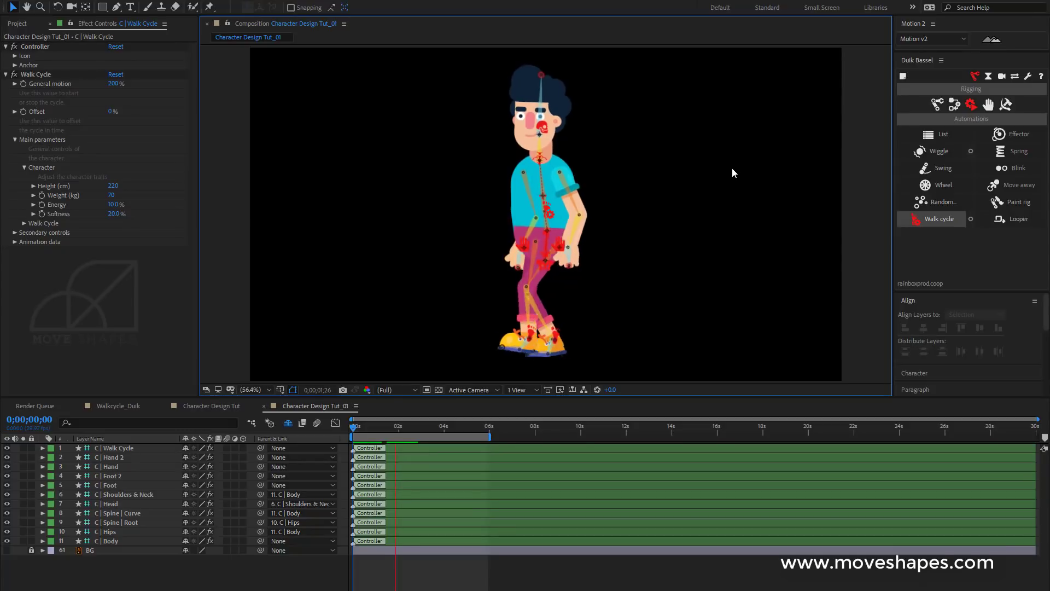
left_click(397, 428)
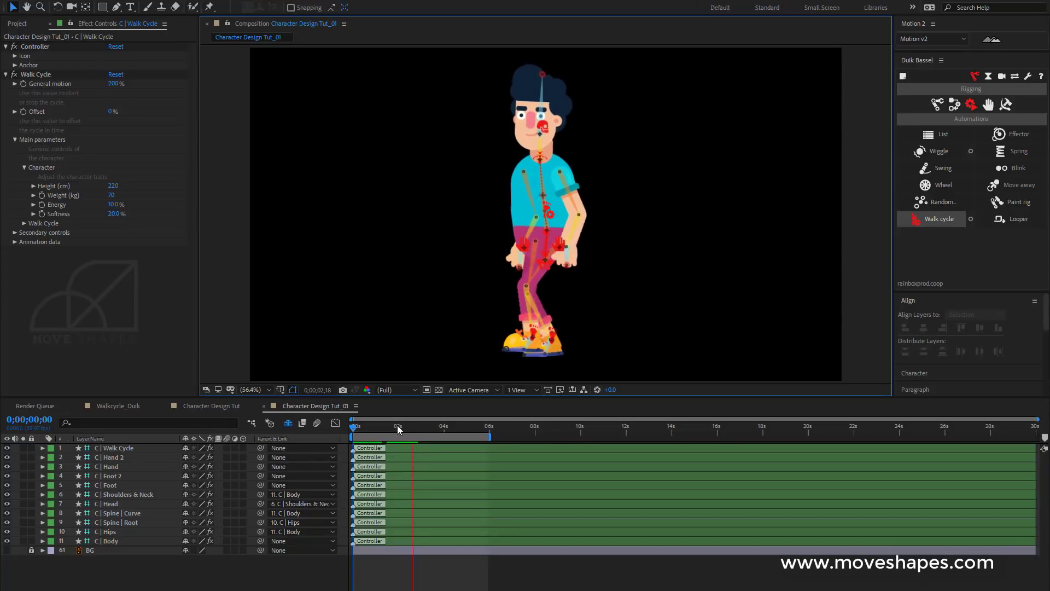
Set the character's height to 180 cm in the Walk Cycle effect
left_click(112, 187)
type("180")
key("Return")
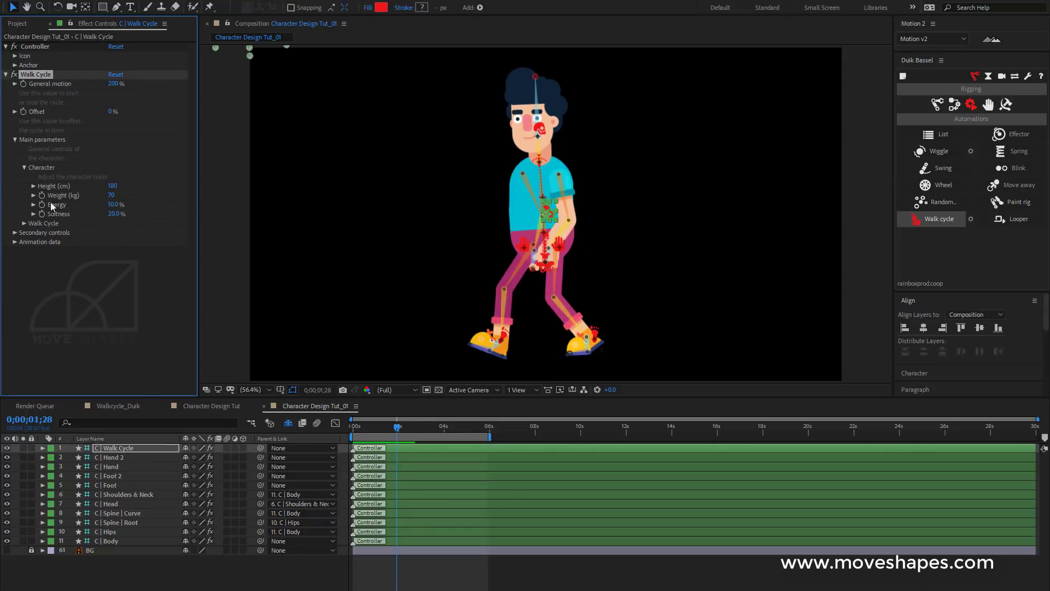
Set the character's weight to 100 kg and preview the walk cycle
left_click(111, 196)
type("100")
key("Return")
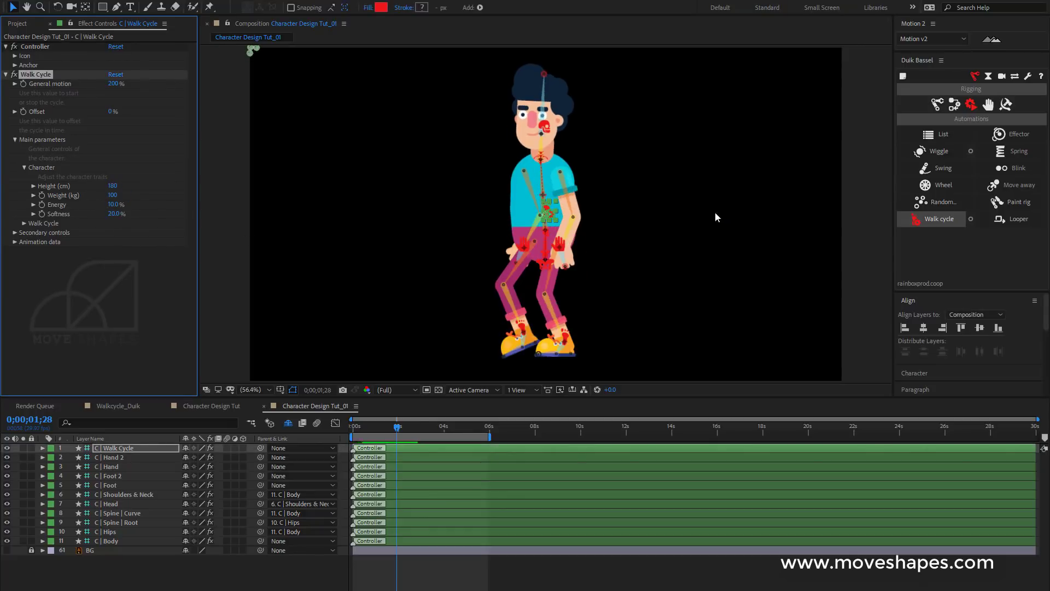
left_click(724, 210)
key("space")
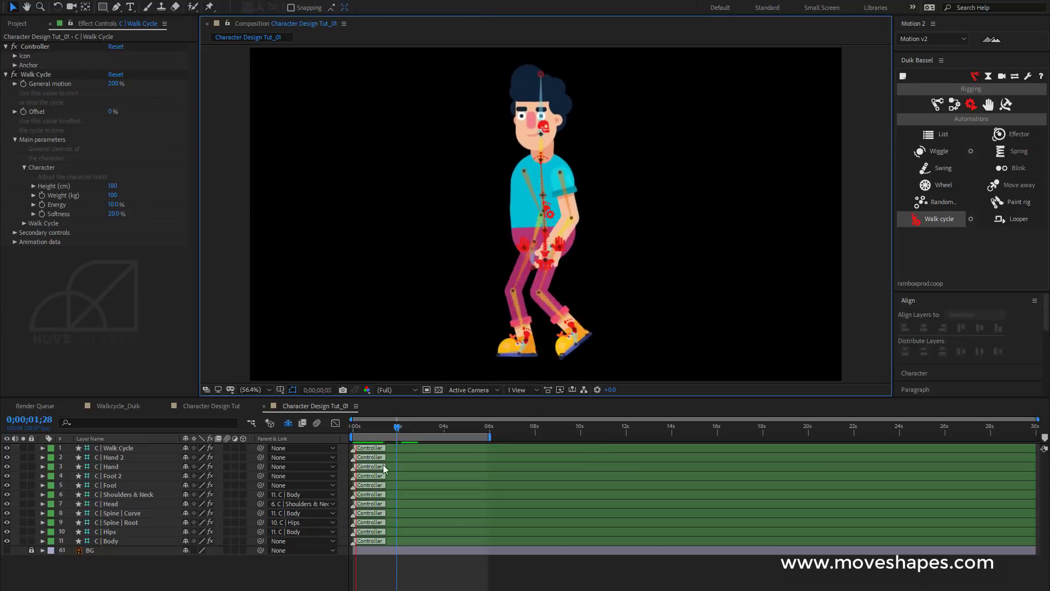
left_click(381, 427)
Set the character's weight to 50 kg and preview the walk cycle
left_click(113, 195)
type("50")
key("Return")
left_click(750, 210)
key("space")
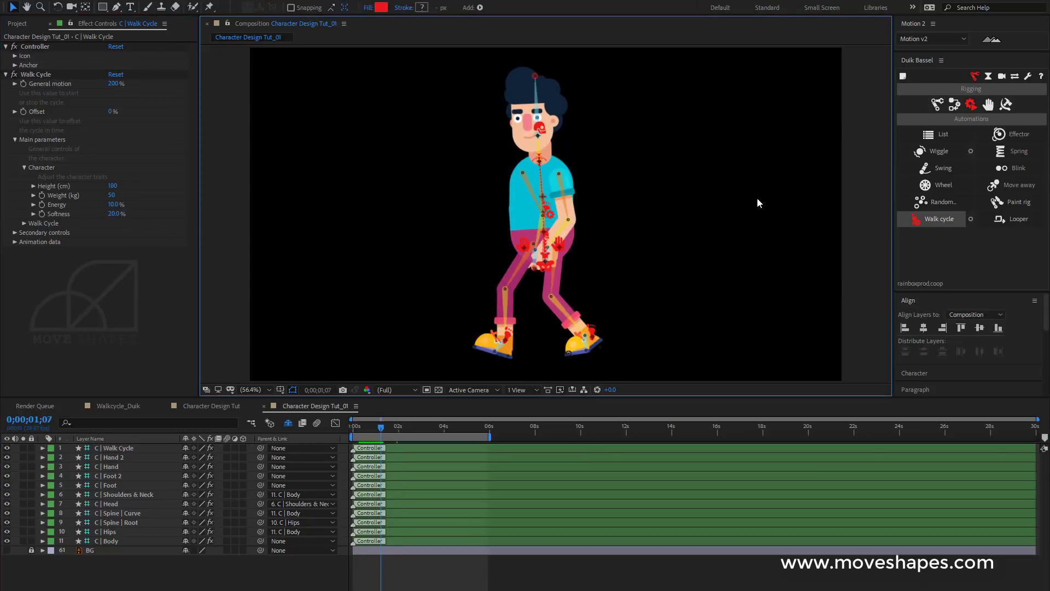
left_click(370, 432)
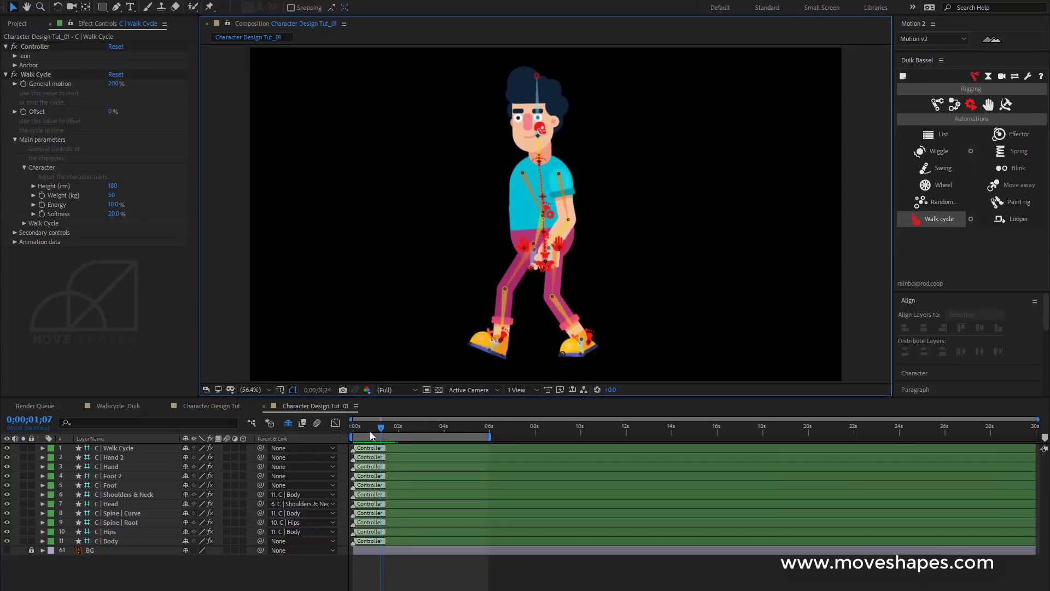
Set the character's Energy to 20% and preview the walk cycle
left_click(112, 204)
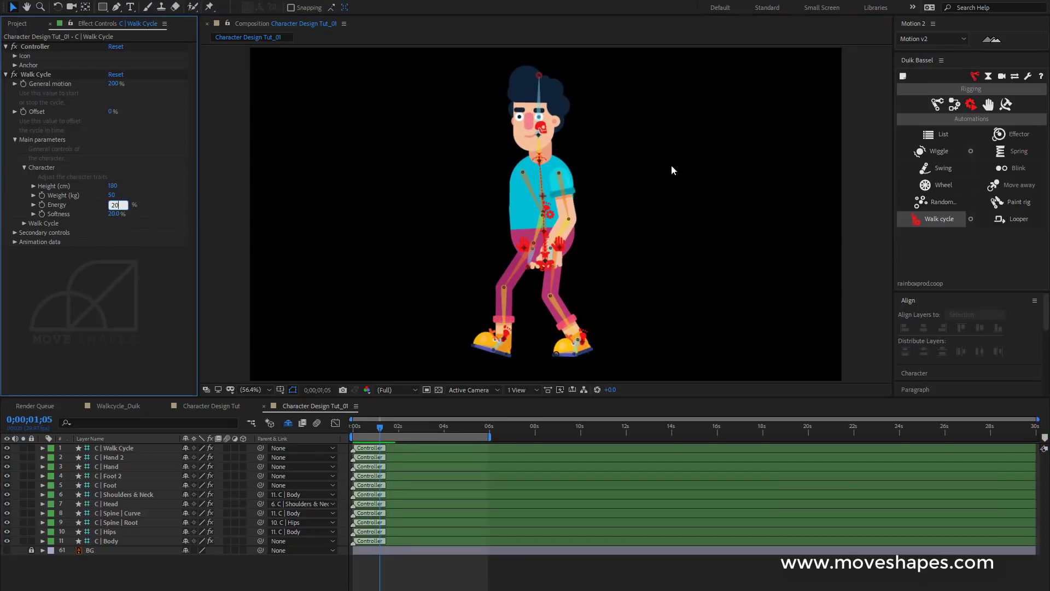
type("20")
key("Return")
left_click(729, 184)
key("space")
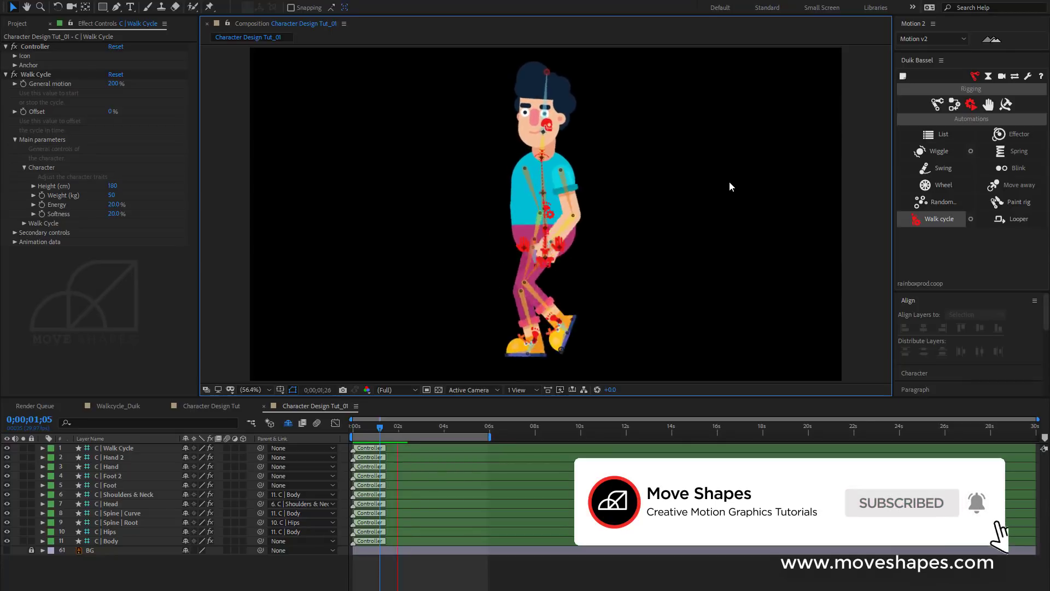
Try an Energy value of 5% for the character and preview the walk cycle
left_click(116, 205)
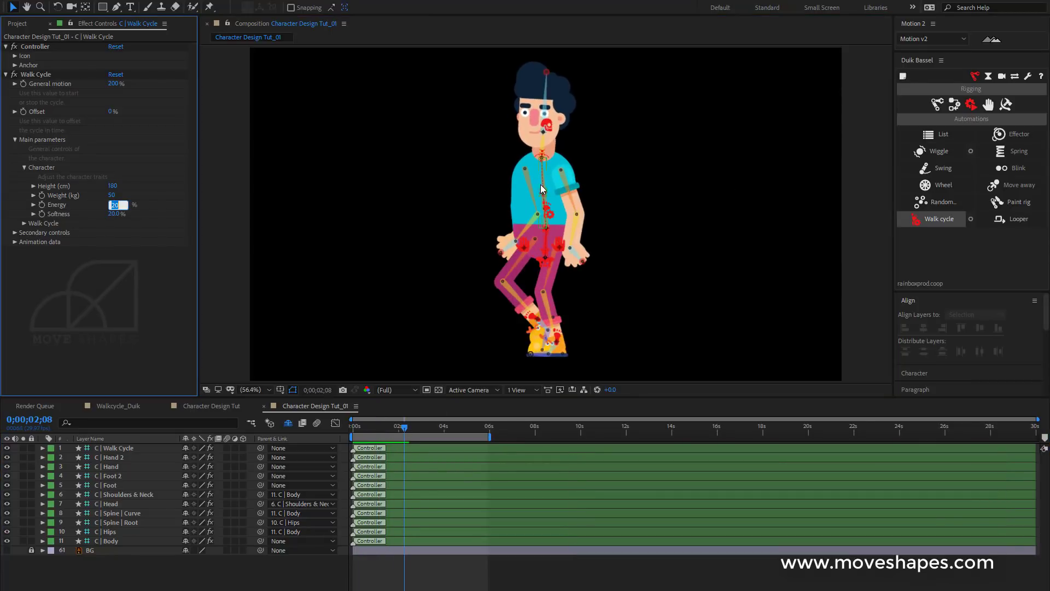
type("5")
key("Return")
left_click(716, 215)
key("space")
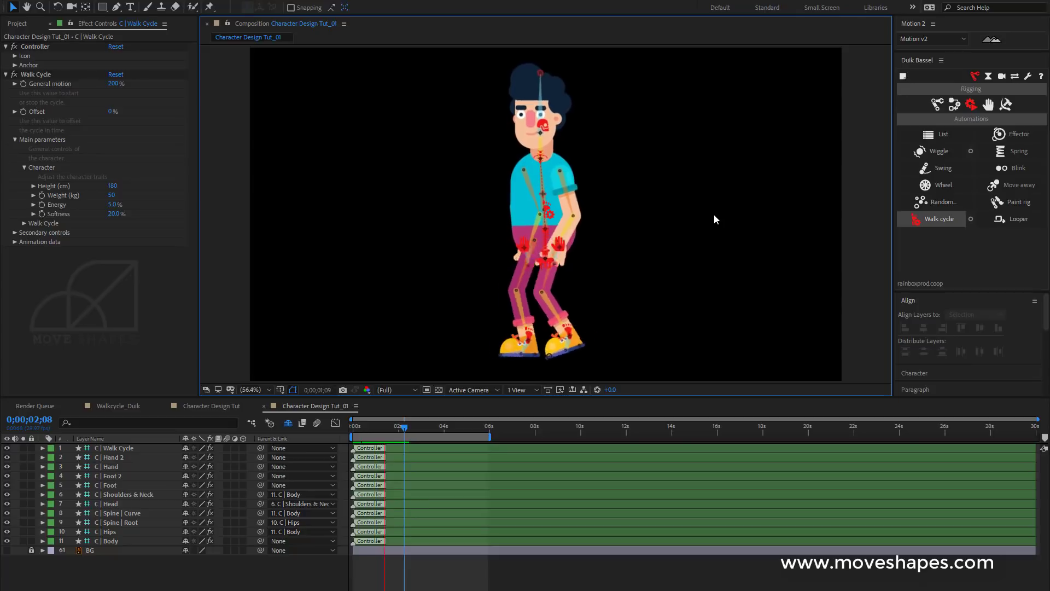
key("space")
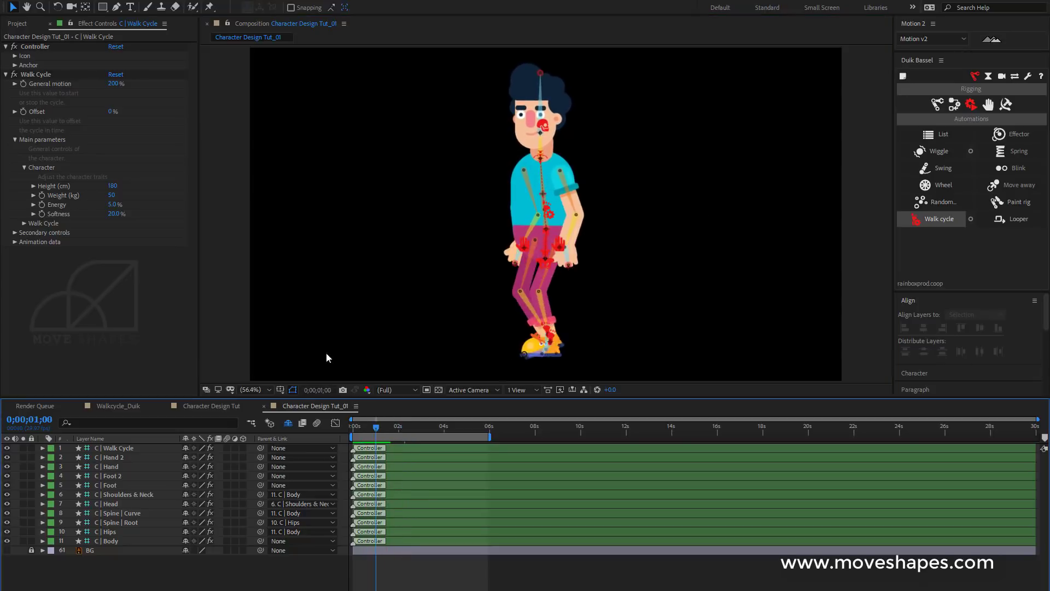
Set the character's Energy to 10% in the Walk Cycle effect
left_click(112, 205)
type("10")
key("Return")
left_click(734, 194)
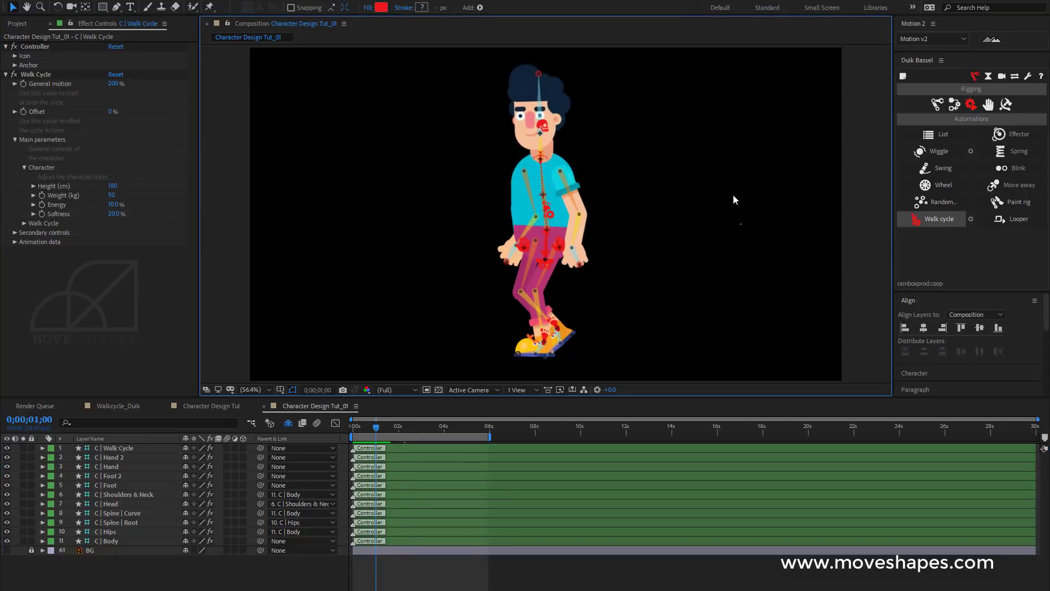
Set the character's Softness to 40% and preview the walk cycle
left_click(121, 213)
type("40")
key("Return")
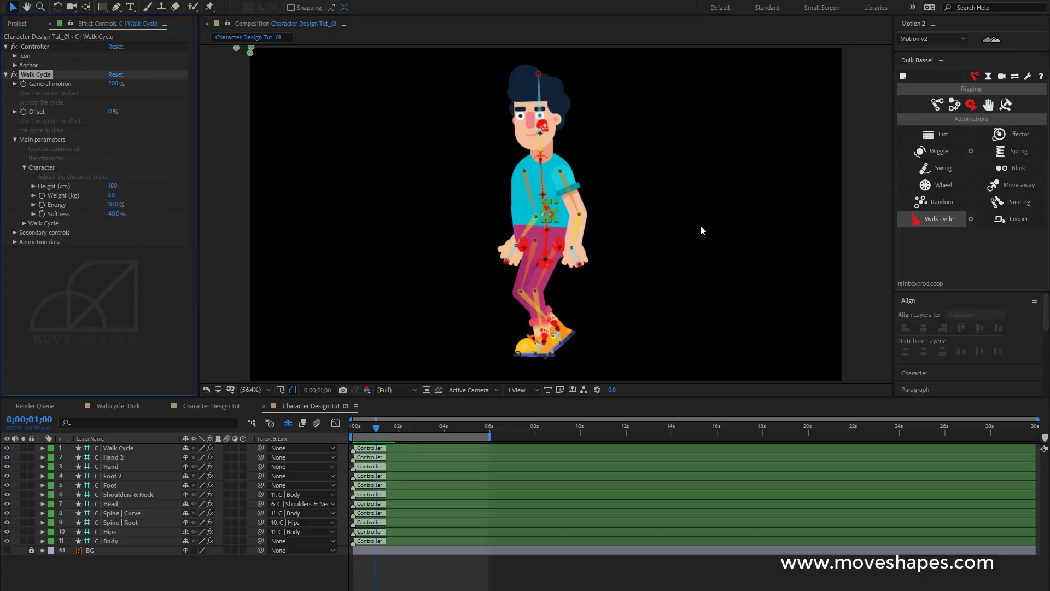
left_click(723, 211)
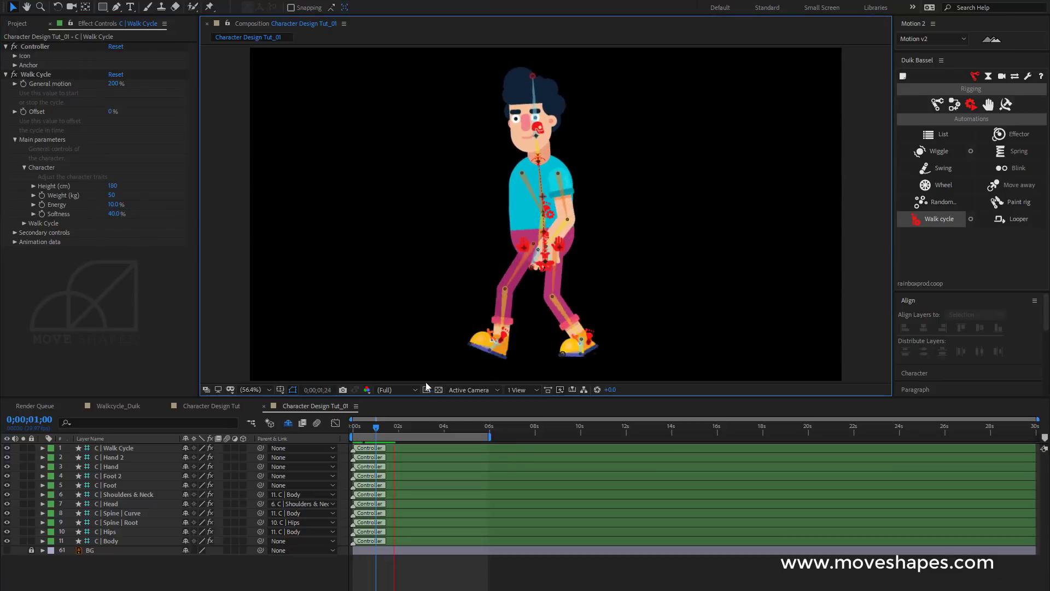
left_click(398, 427)
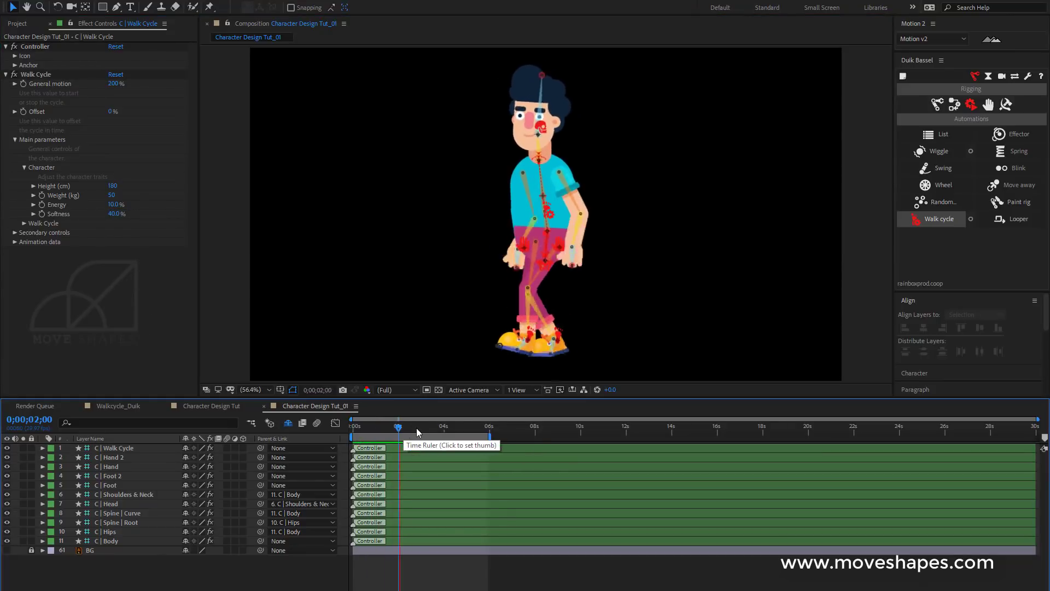
Set the character's Softness to 20% and preview the walk cycle
left_click(116, 214)
type("20")
key("Return")
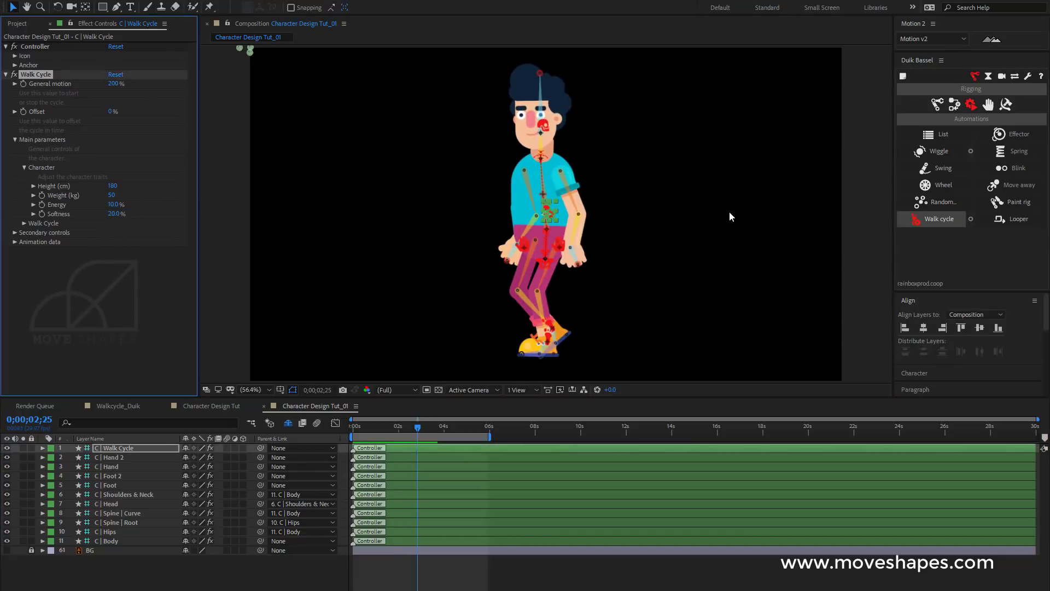
left_click(729, 212)
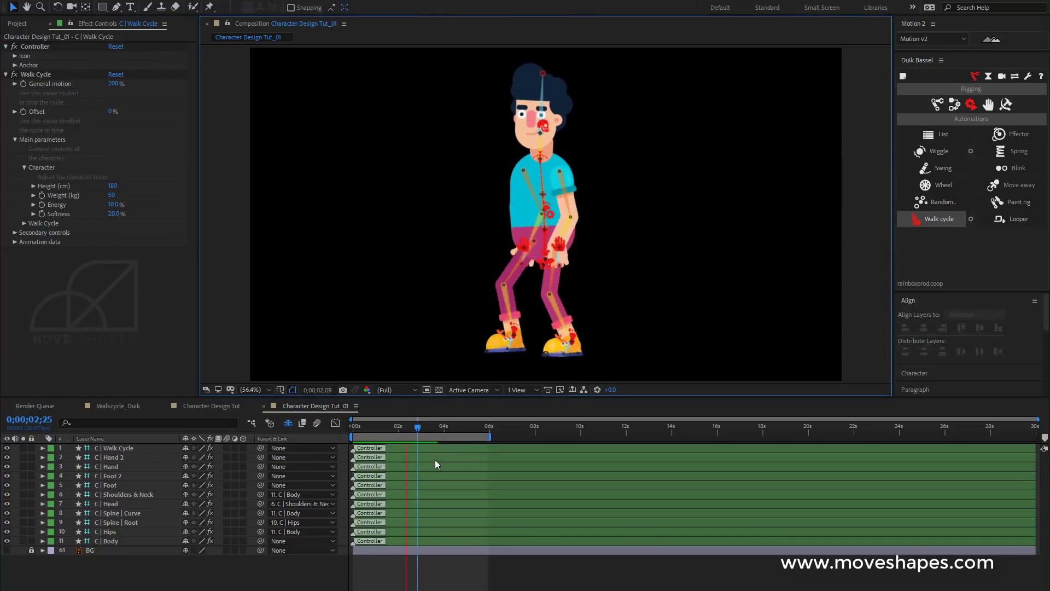
left_click(430, 428)
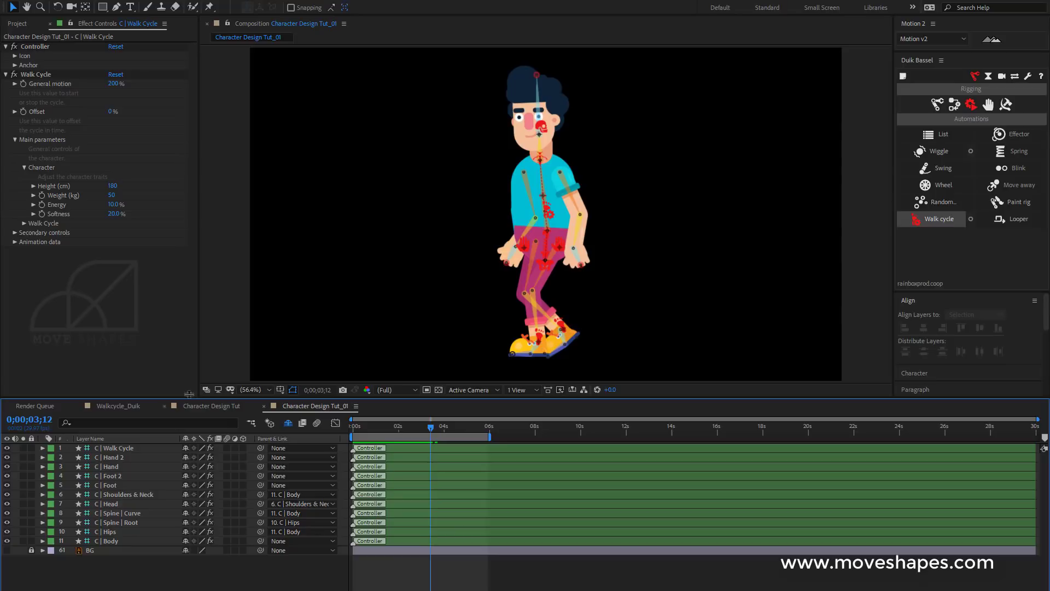
Expand the Walk Cycle parameter group, set the walk speed to -2 kmph and preview the animation
left_click(24, 223)
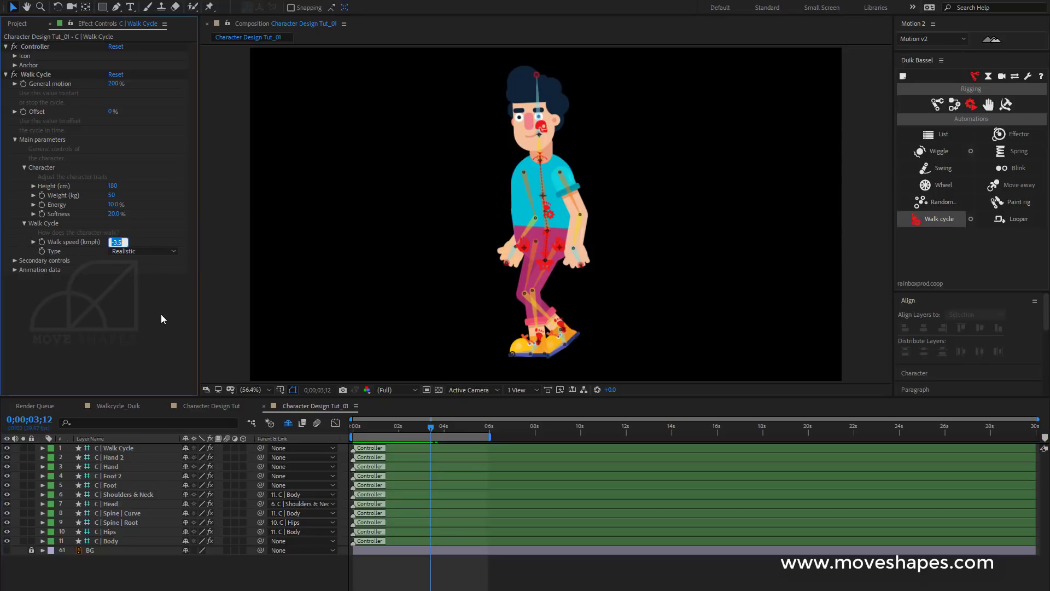
key("BackSpace")
key("BackSpace")
left_click(221, 273)
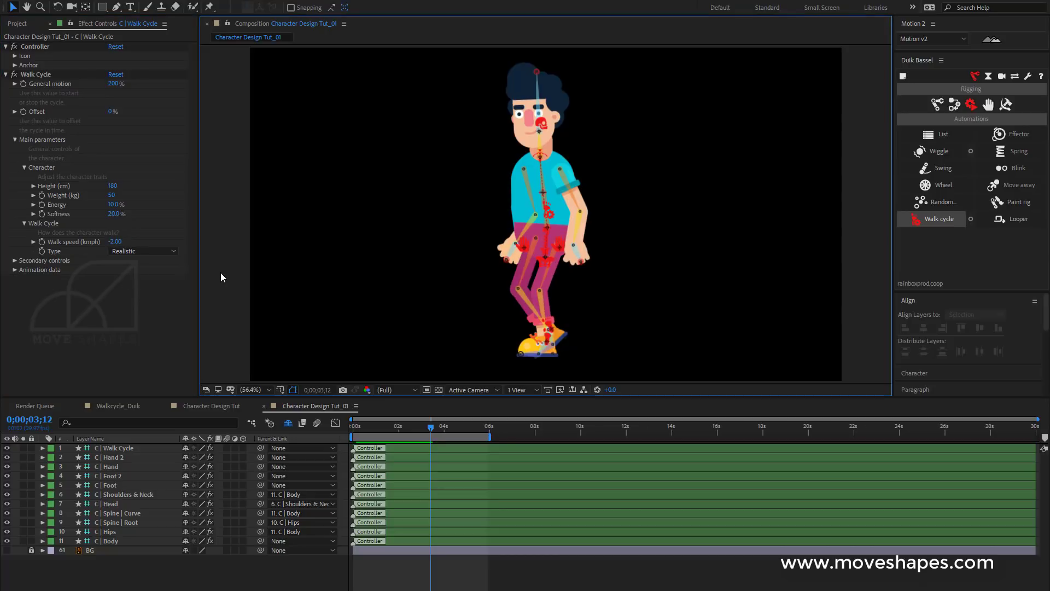
key("space")
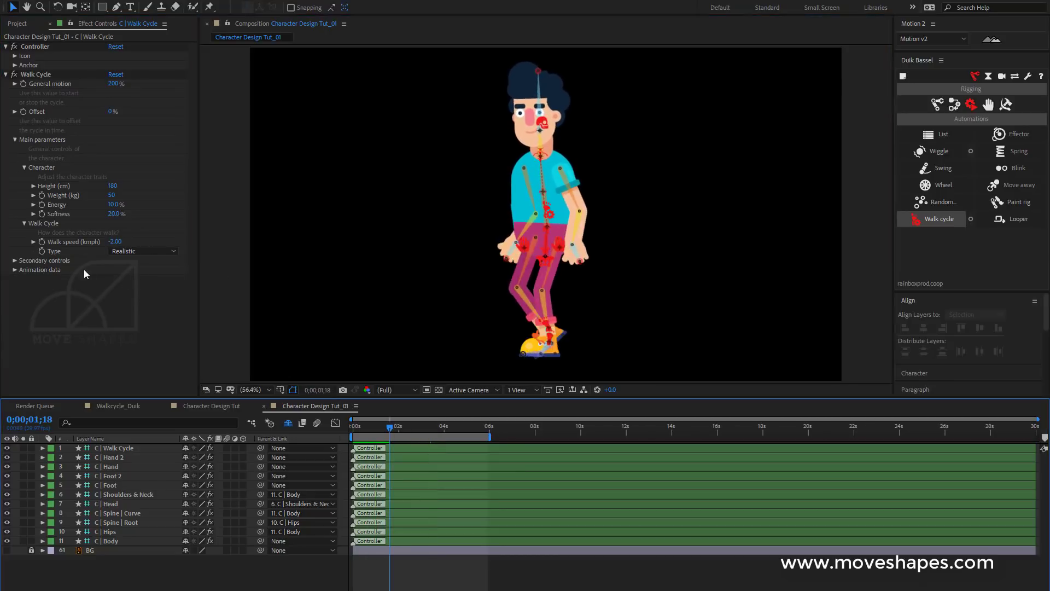
Try a walk speed of -7 kmph and preview the animation
left_click(117, 242)
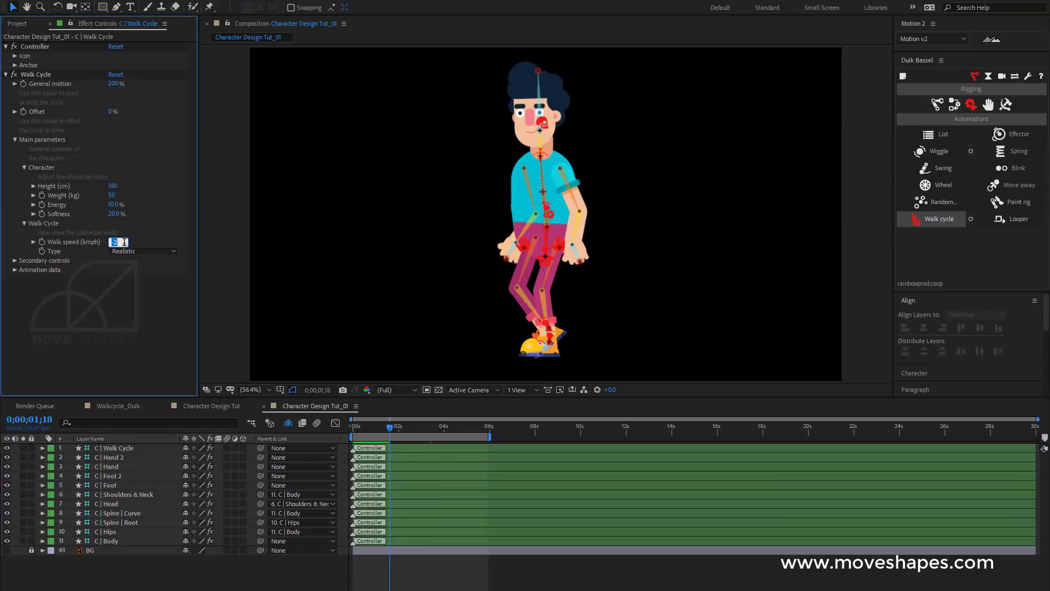
left_click(722, 195)
key("space")
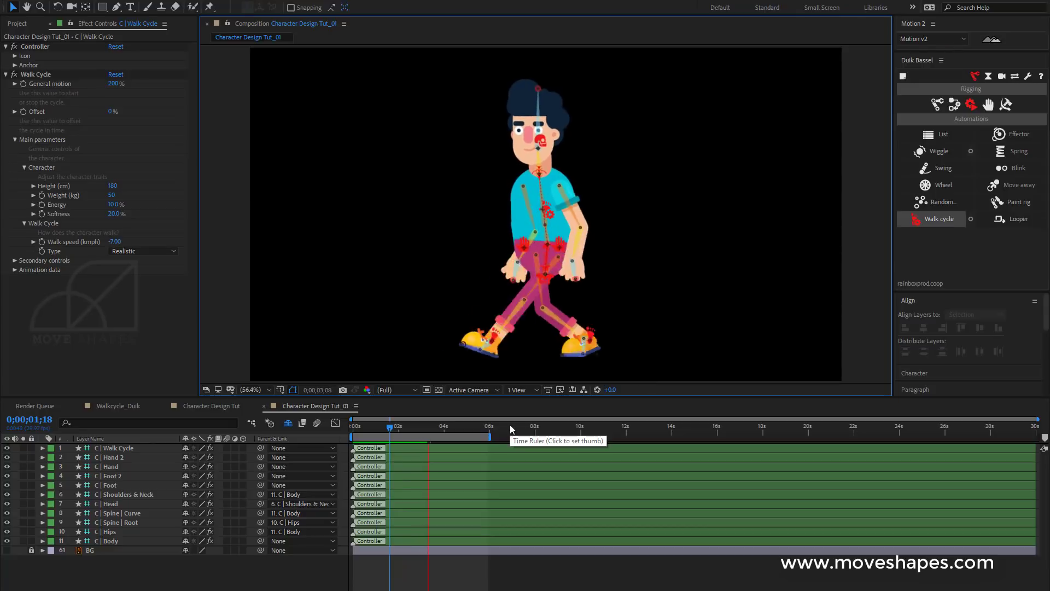
left_click(418, 427)
Set the walk speed to -3.50 kmph and preview the walk cycle
left_click(117, 241)
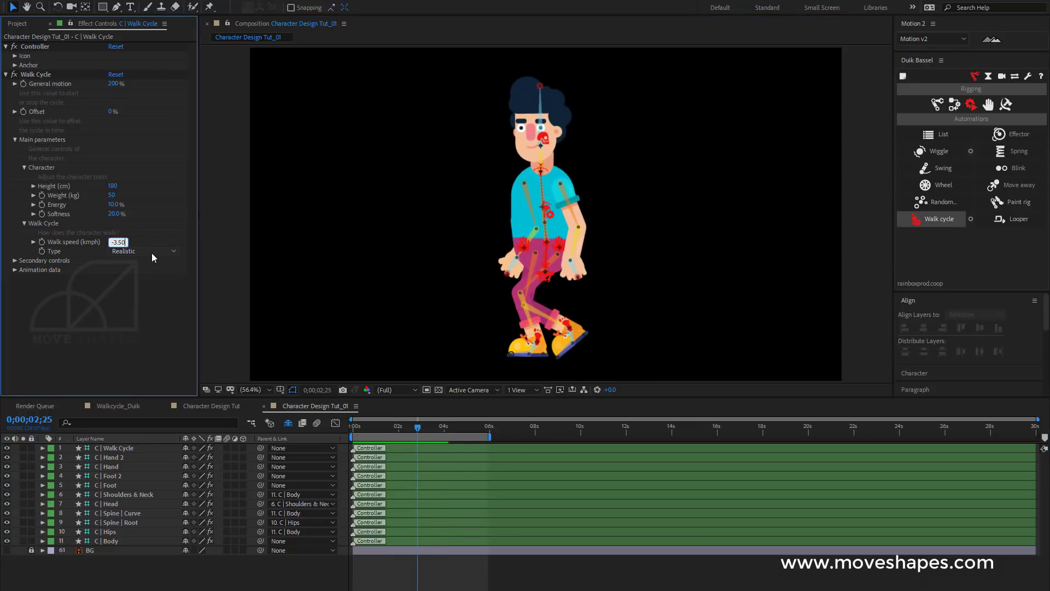
type("-3.50")
left_click(684, 244)
key("space")
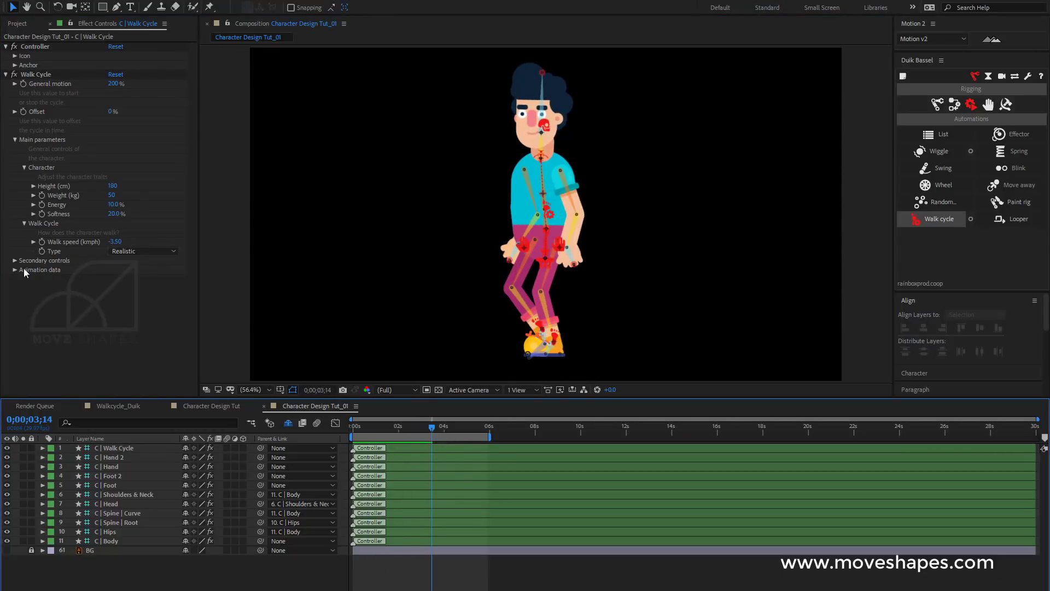
Try the Dancing walk type and preview the animation
left_click(144, 250)
left_click(138, 277)
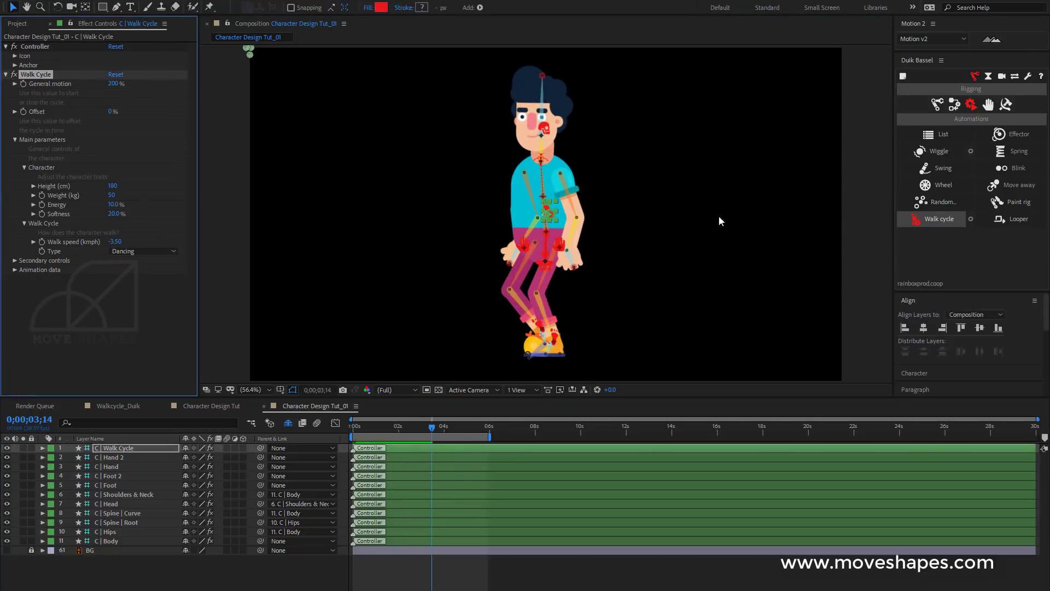
left_click(722, 214)
key("space")
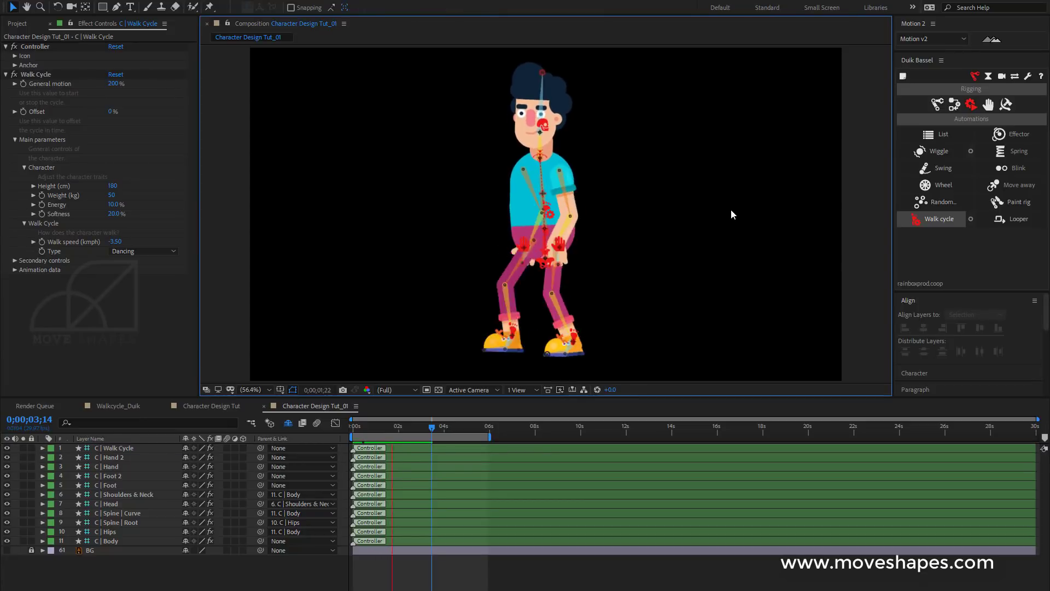
left_click(397, 429)
Try a General motion of 300% and preview the walk cycle
left_click(114, 84)
type("300")
key("Return")
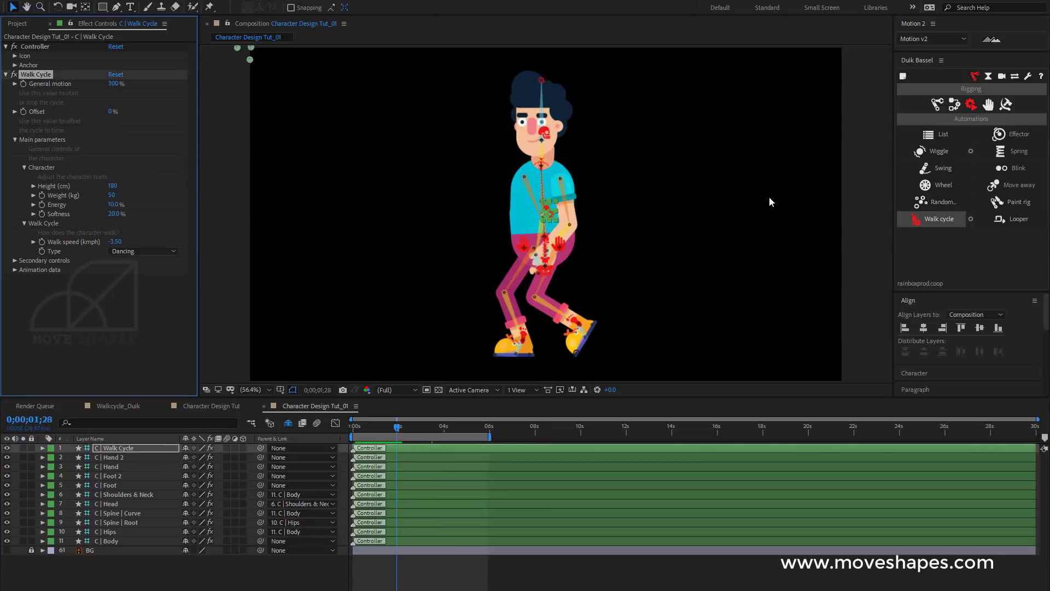
left_click(773, 196)
key("space")
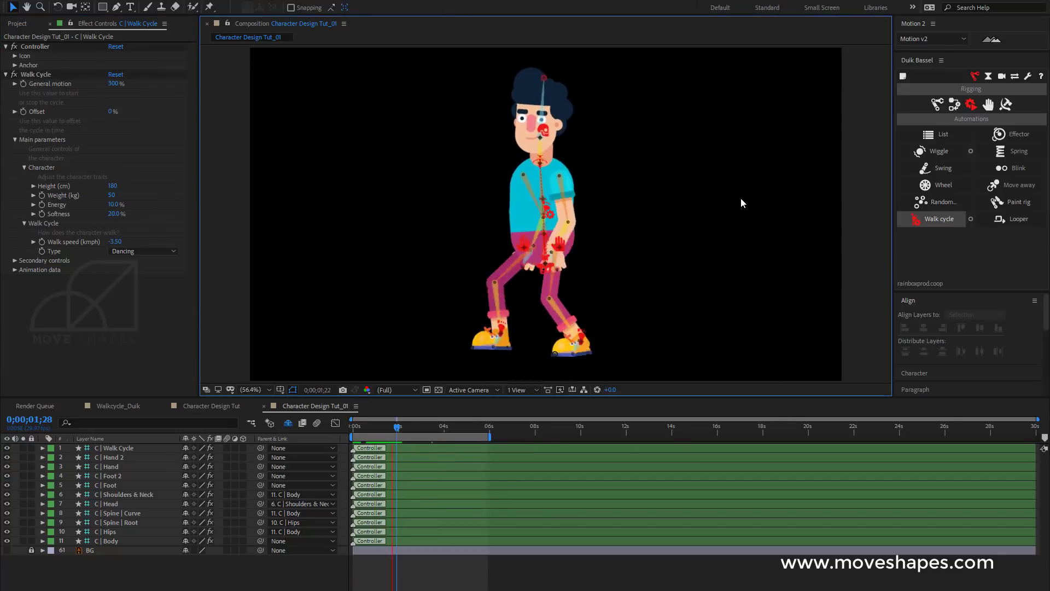
left_click(396, 433)
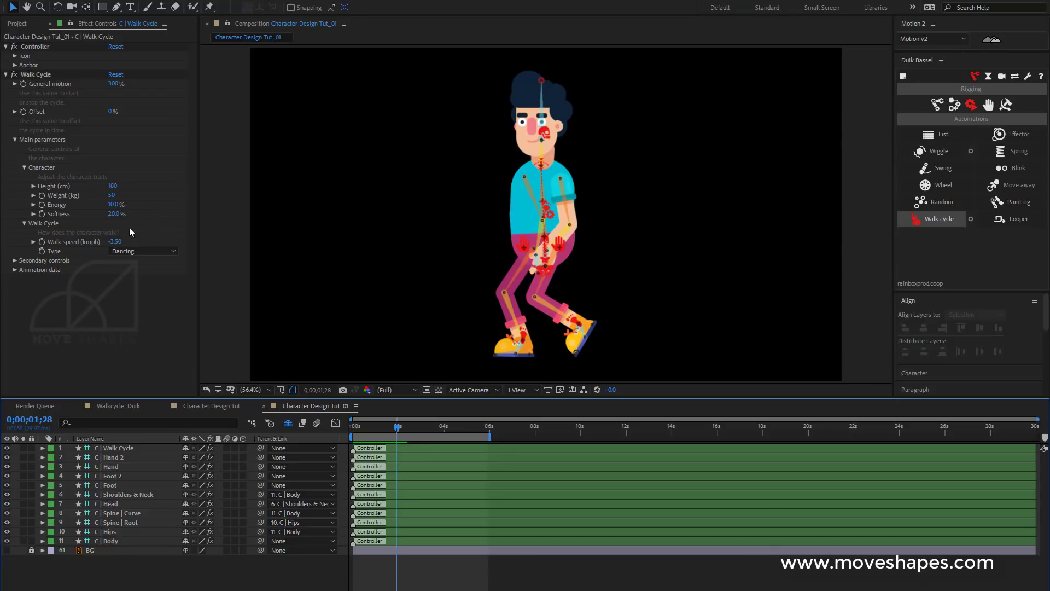
Set the walk type to Realistic and try a Neck swing of 7° in the secondary Neck and head controls
left_click(117, 249)
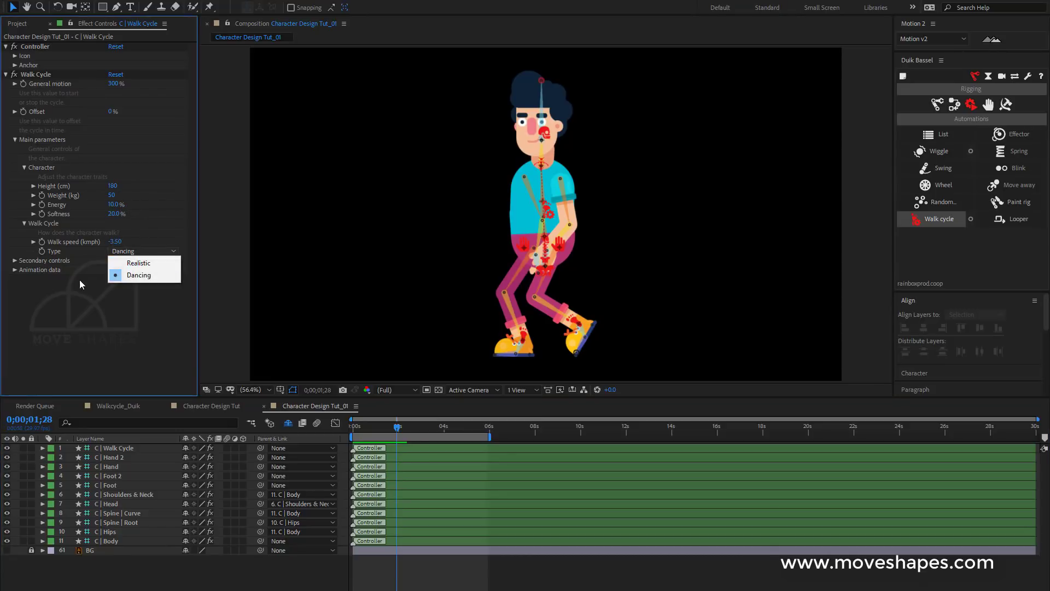
left_click(138, 263)
left_click(14, 260)
left_click(24, 279)
left_click(33, 288)
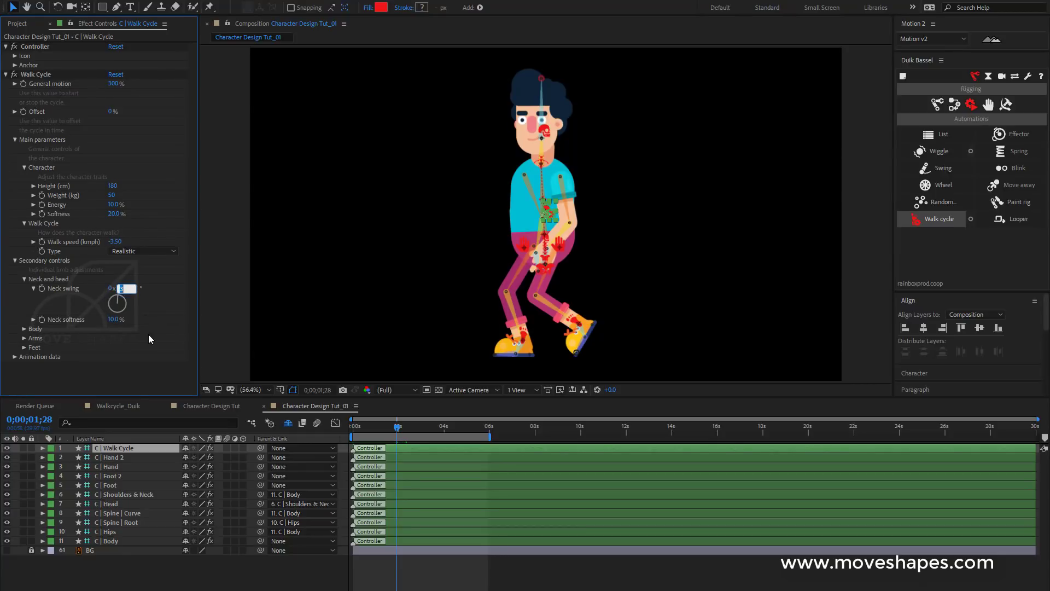
left_click(724, 210)
key("space")
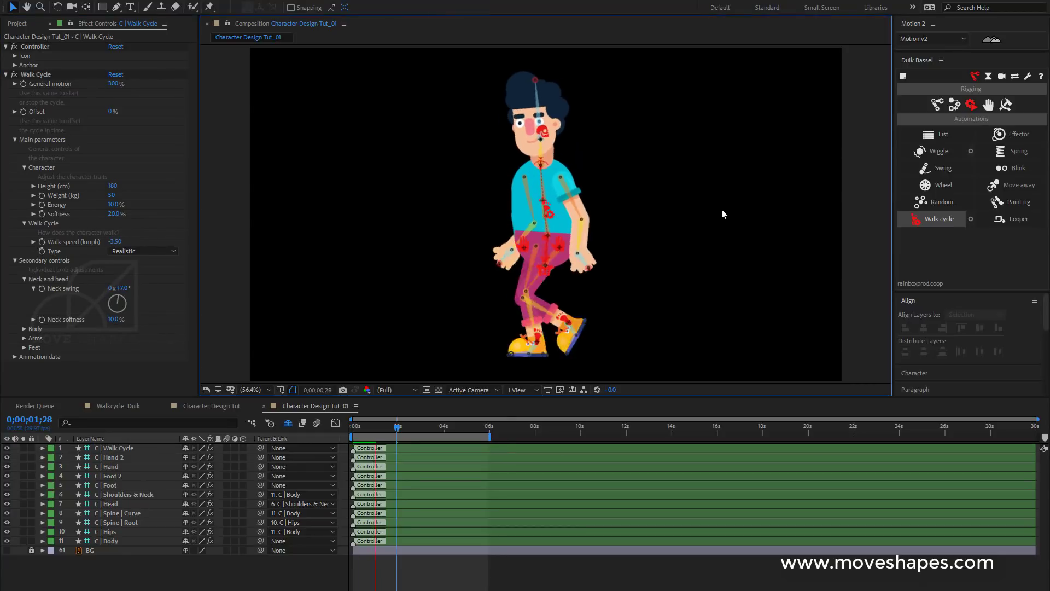
left_click(390, 427)
Set the Neck swing to 3° and collapse the Neck and head group
left_click(123, 289)
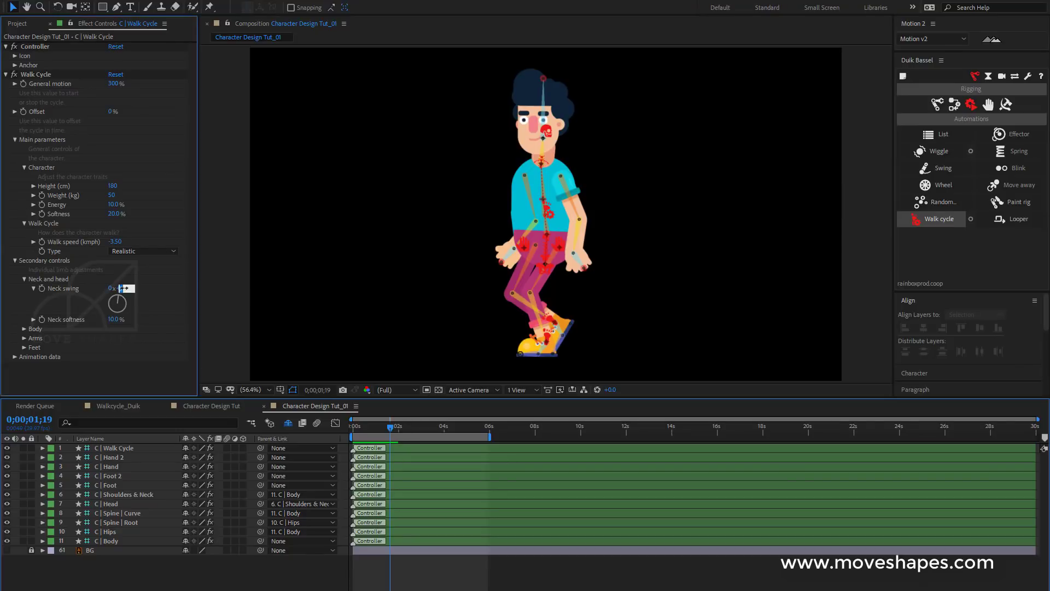
type("3")
left_click(488, 272)
left_click(23, 279)
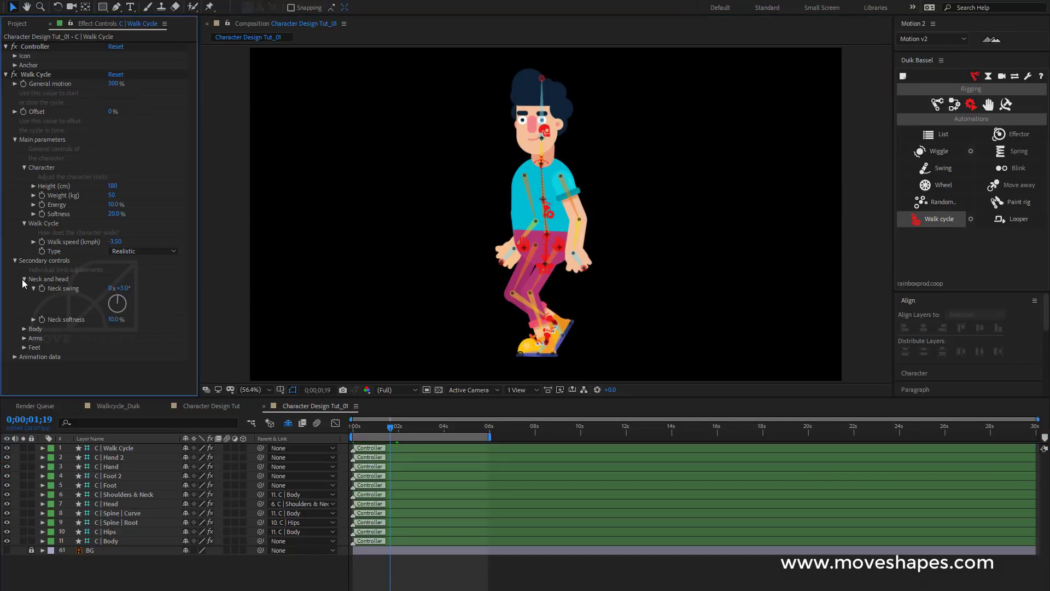
Expand the secondary Body controls and try a Body swing of 6° with a preview
left_click(23, 288)
left_click(124, 298)
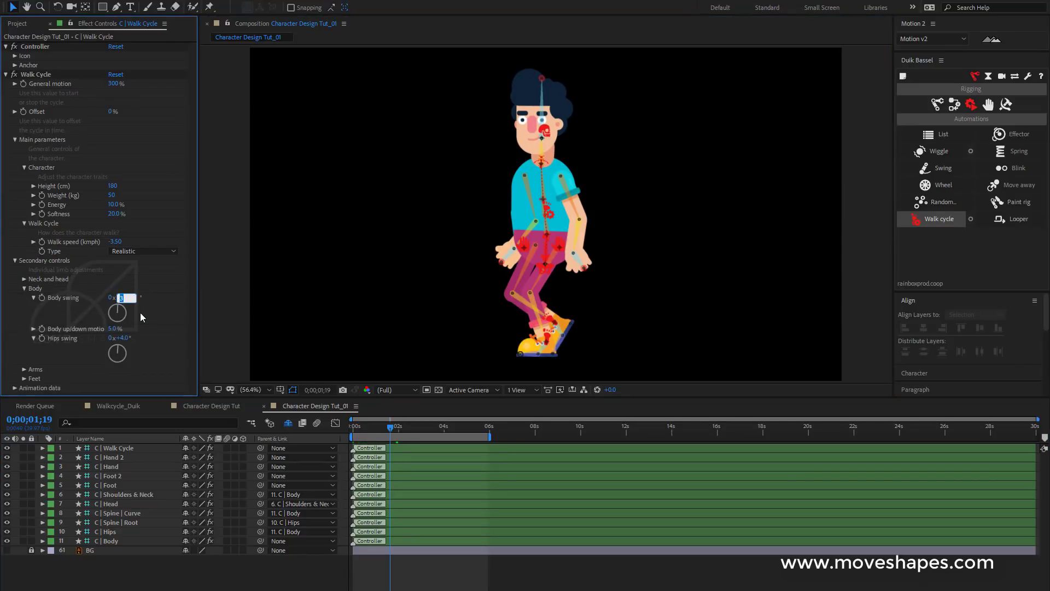
type("6")
left_click(754, 216)
key("space")
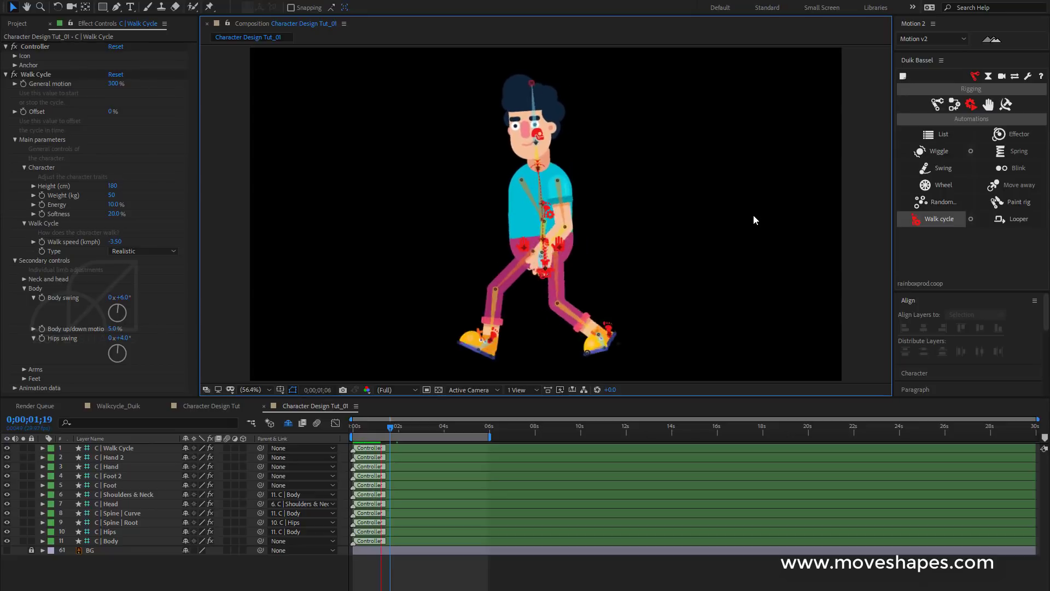
Set the Body swing to 3°
left_click(127, 298)
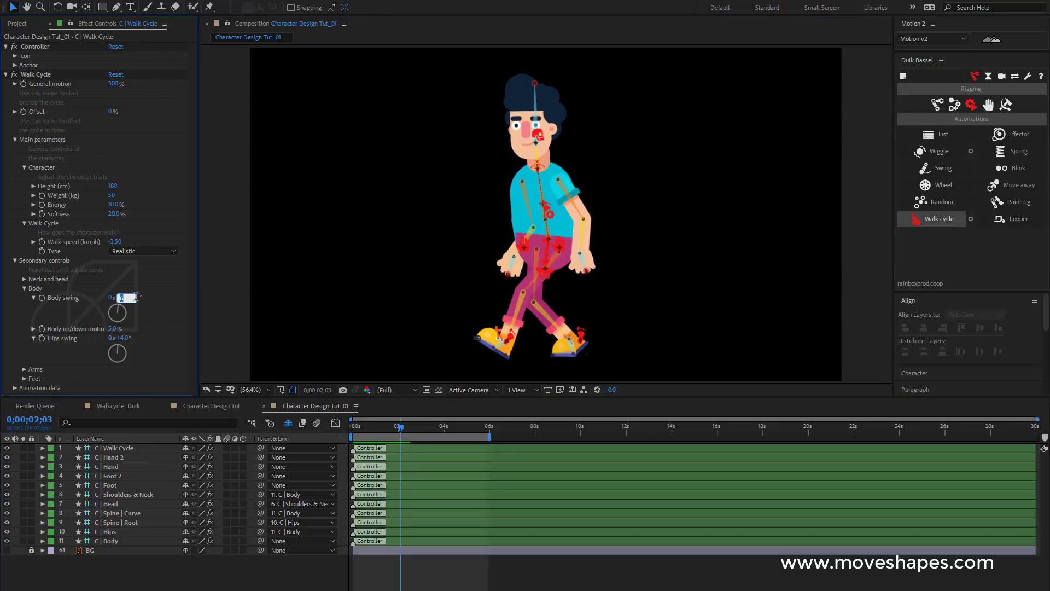
type("3")
key("Return")
Set the Body up/down motion to 10% and preview the walk cycle
type("1")
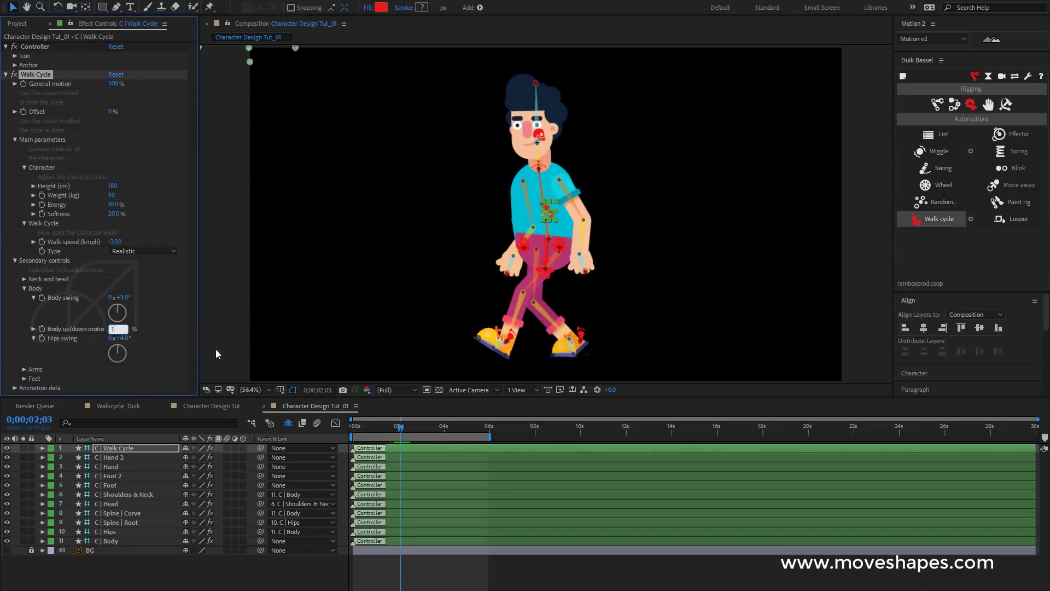
type("0")
key("Return")
left_click(755, 200)
key("space")
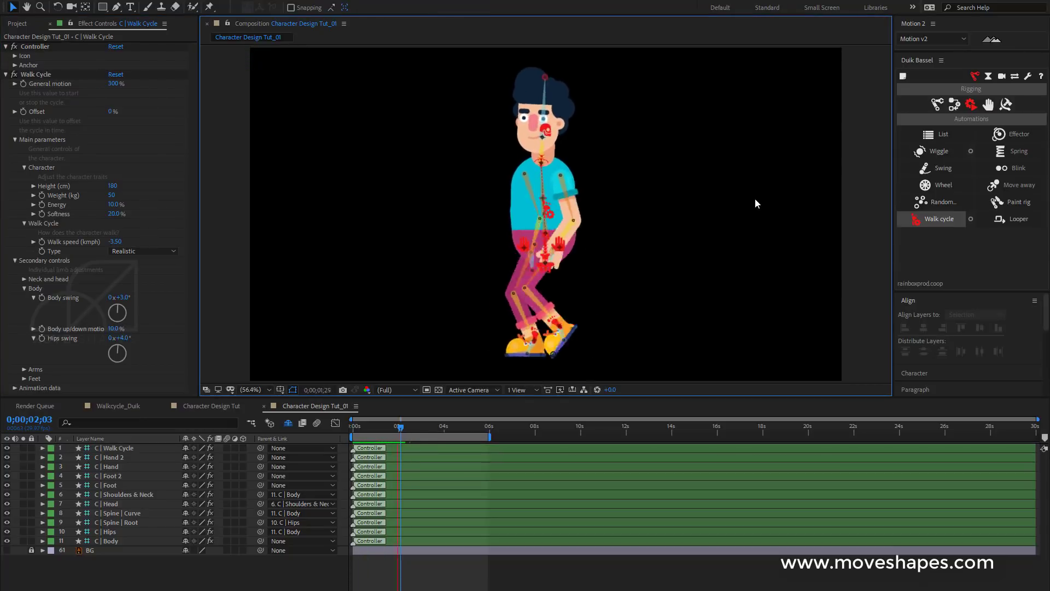
key("space")
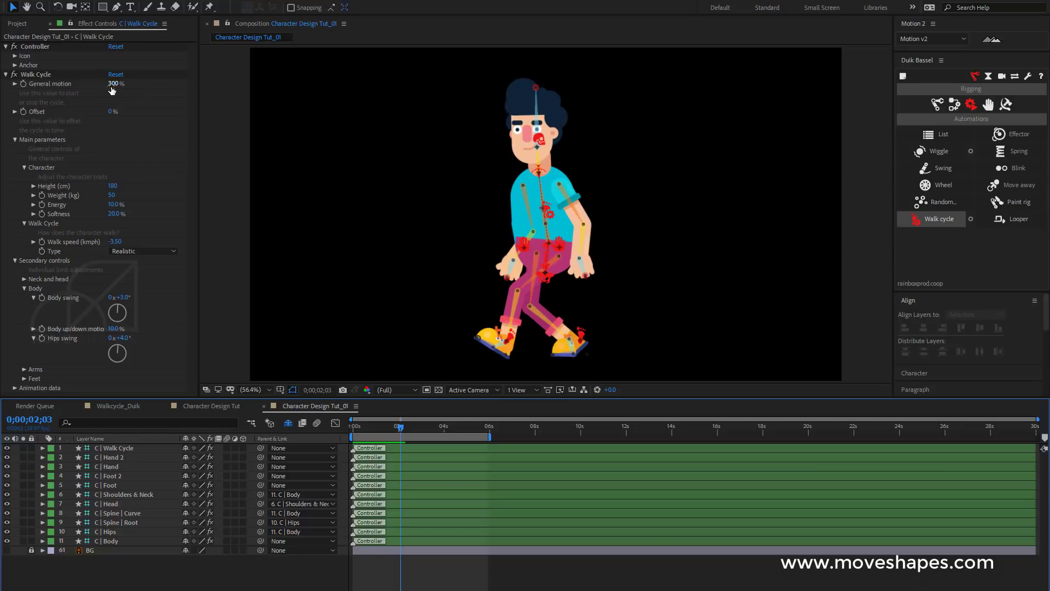
Set the General motion to 200% and preview the walk cycle
type("200")
key("Return")
left_click(786, 215)
key("space")
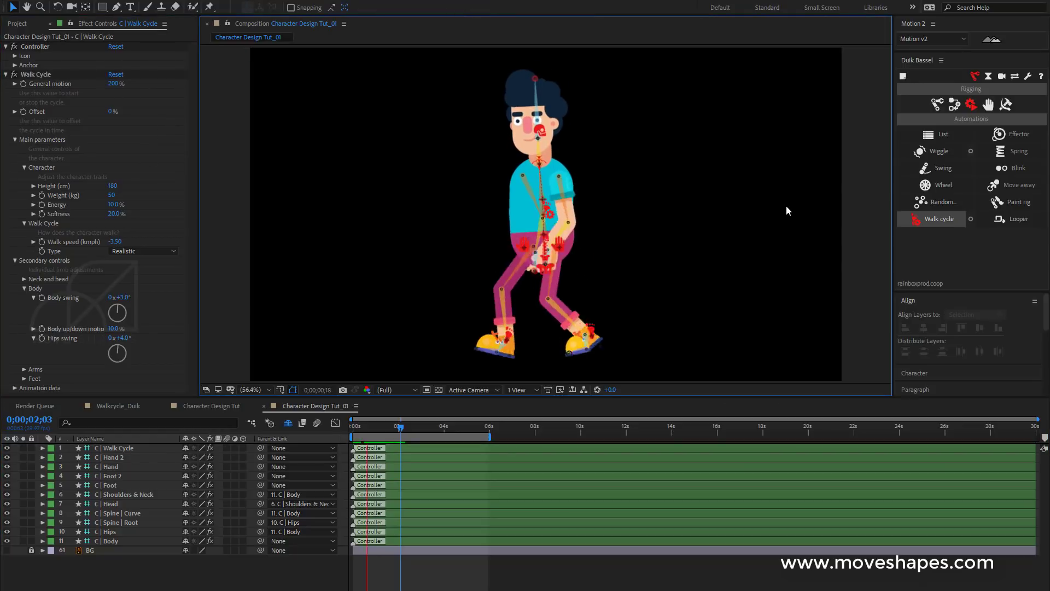
left_click(399, 427)
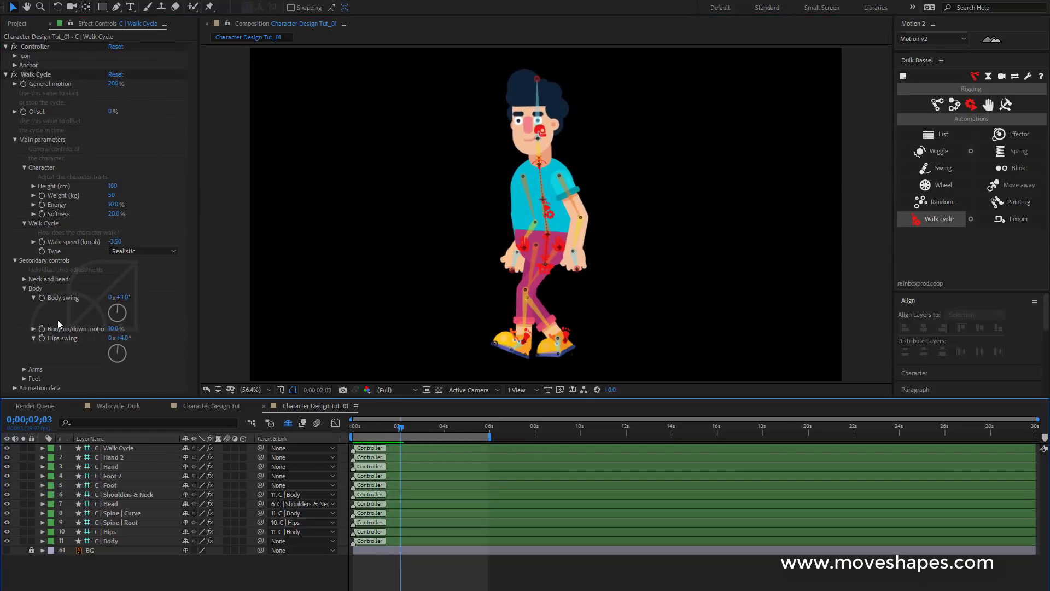
Set the Hips swing to 2° and preview the walk cycle
left_click(123, 338)
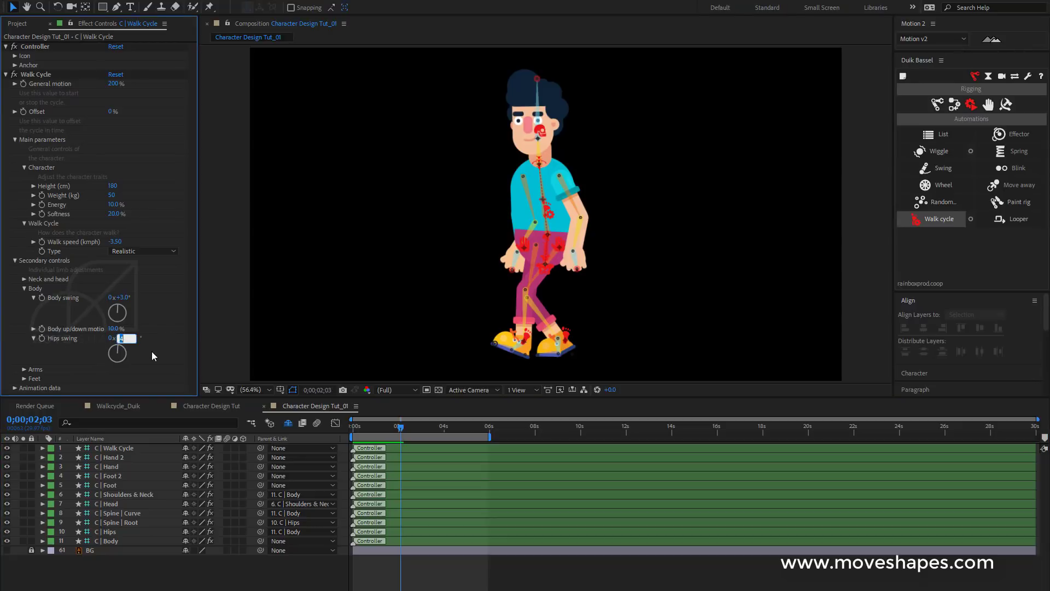
type("2")
left_click(667, 263)
key("space")
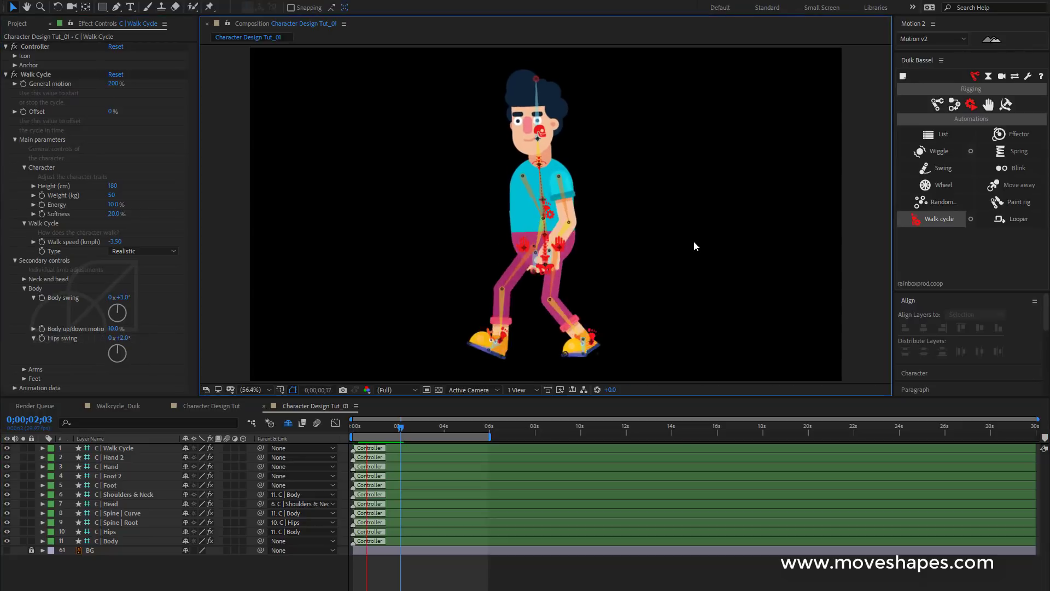
left_click(395, 427)
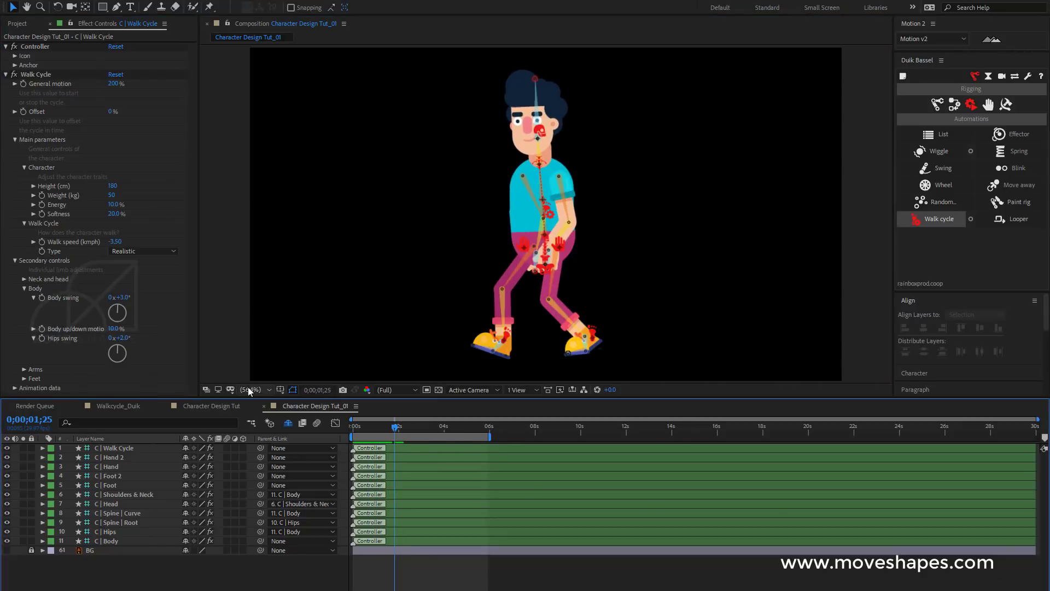
Try a Body up/down motion of 5% and preview the walk cycle
left_click(113, 329)
type("5")
left_click(744, 240)
key("space")
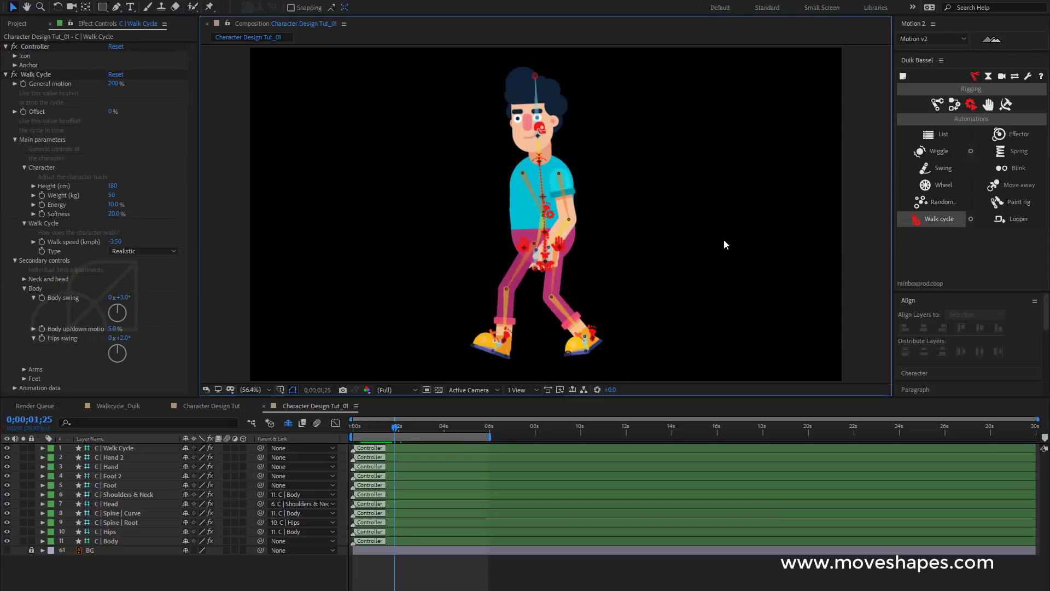
left_click(381, 428)
Return the Body up/down motion to 10%
left_click(114, 329)
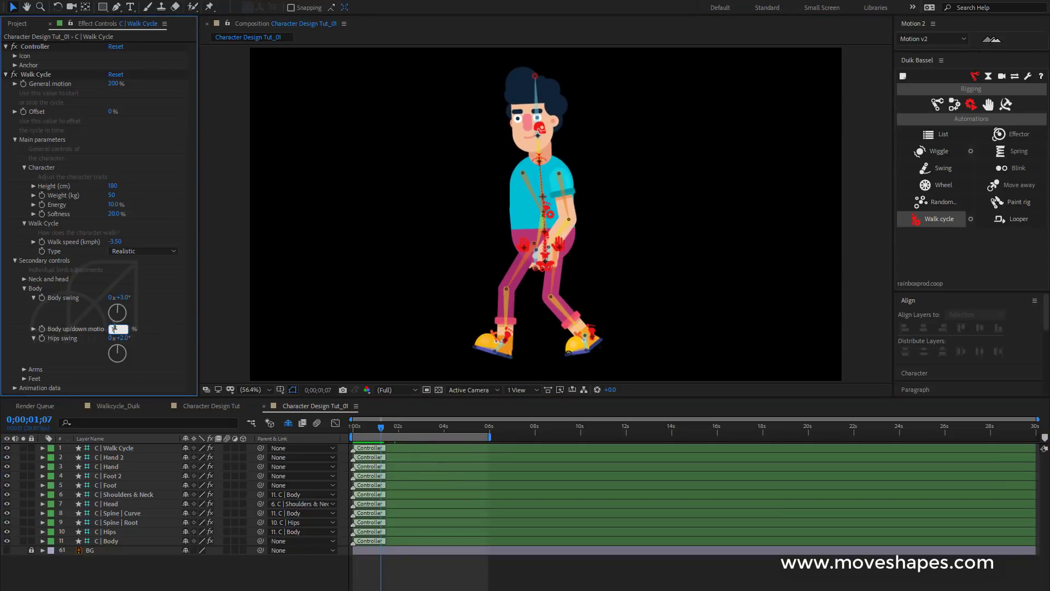
type("10")
left_click(731, 195)
Collapse the Secondary controls and Main parameters groups and preview the tuned walk cycle
left_click(15, 261)
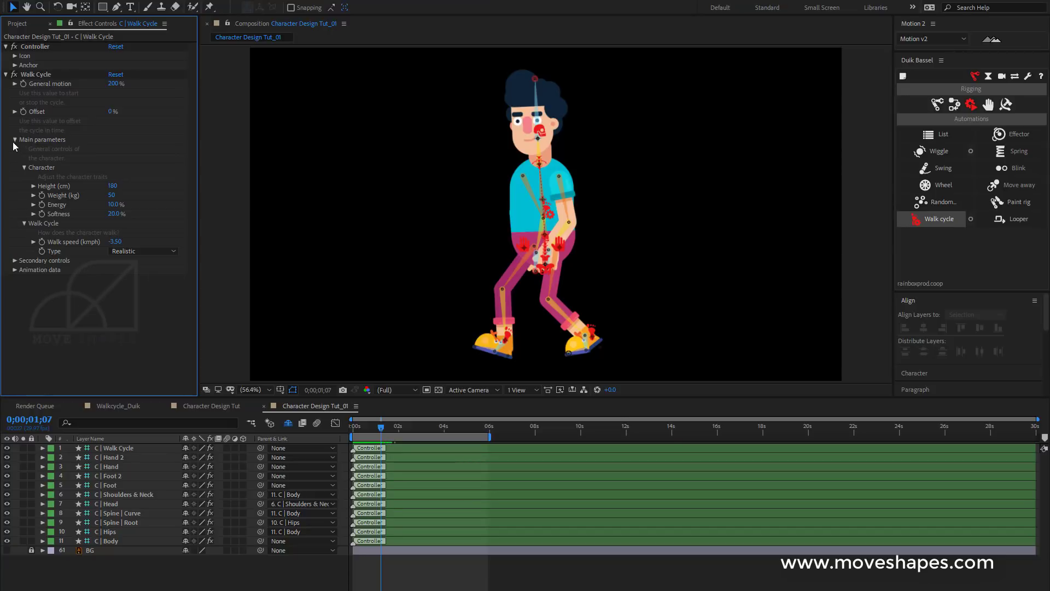
left_click(15, 140)
left_click(788, 236)
key("space")
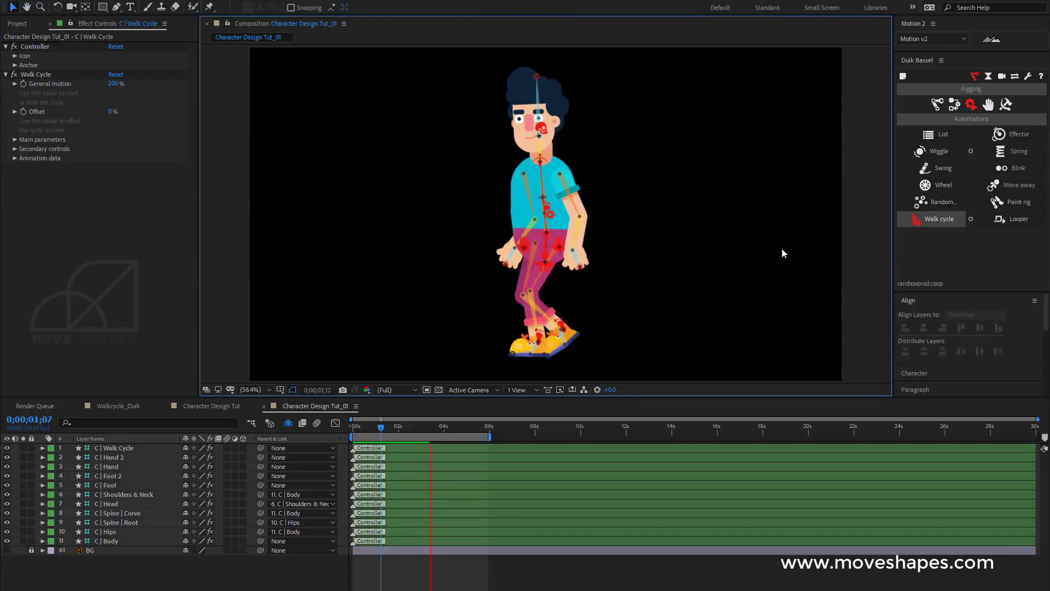
Add a General motion keyframe on the C | Walk Cycle layer at 0;00;00;00 and reveal it in the timeline
left_click_drag(401, 427, 340, 431)
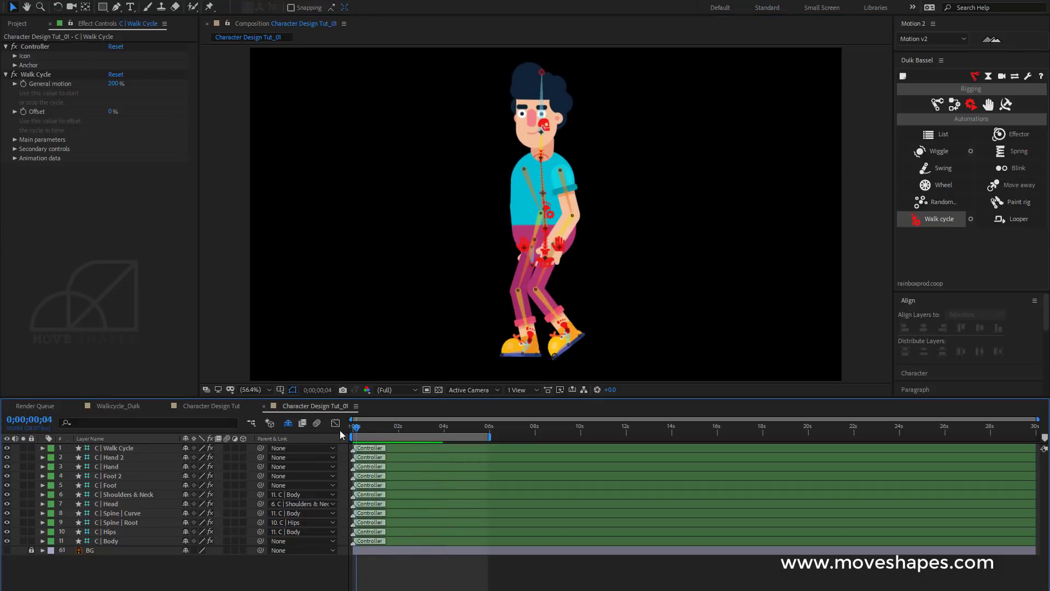
left_click(124, 449)
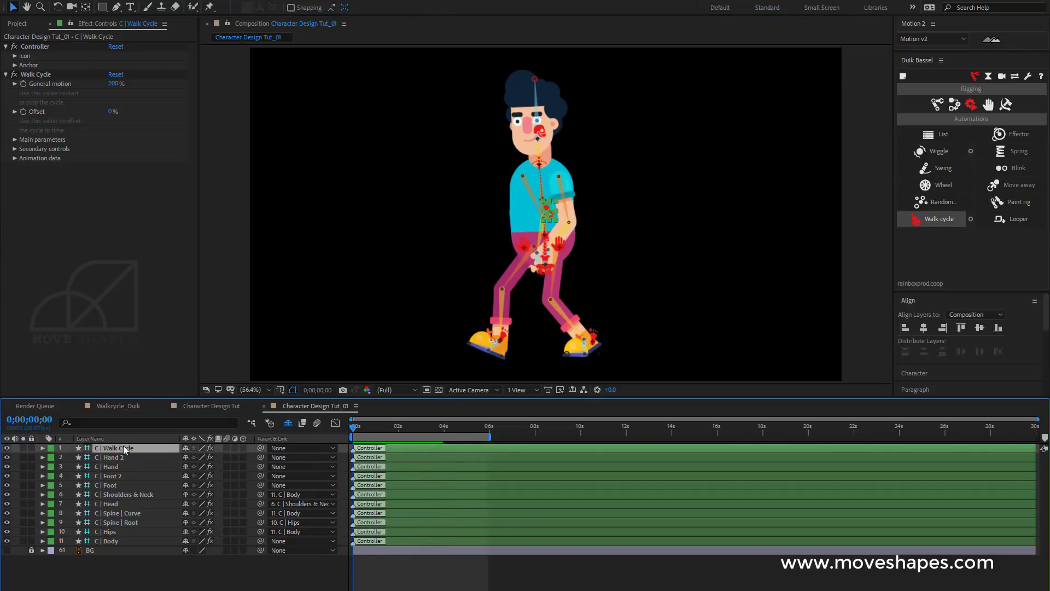
left_click(23, 85)
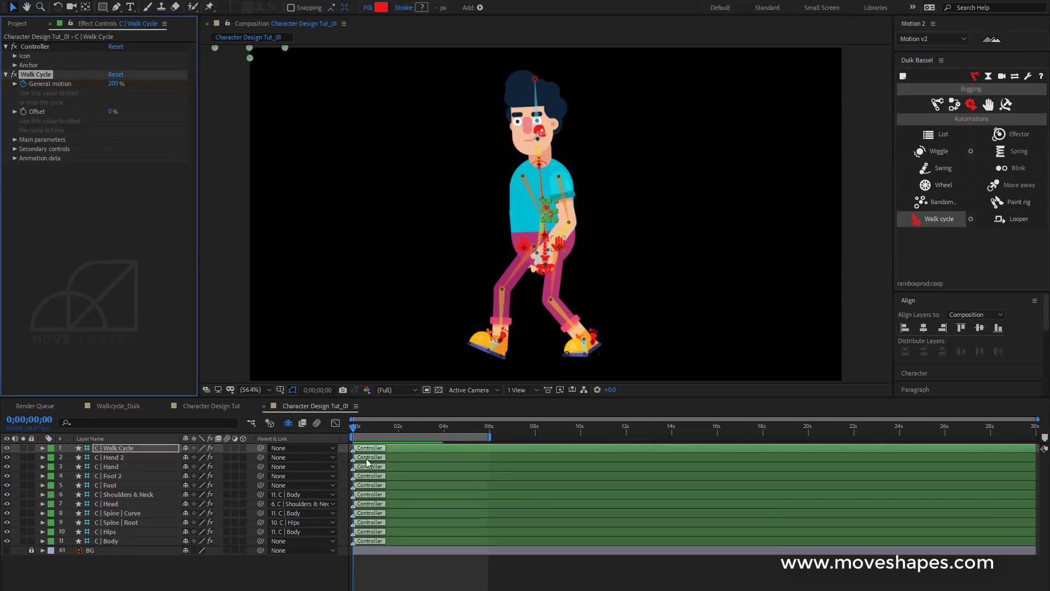
key("u")
left_click(393, 462)
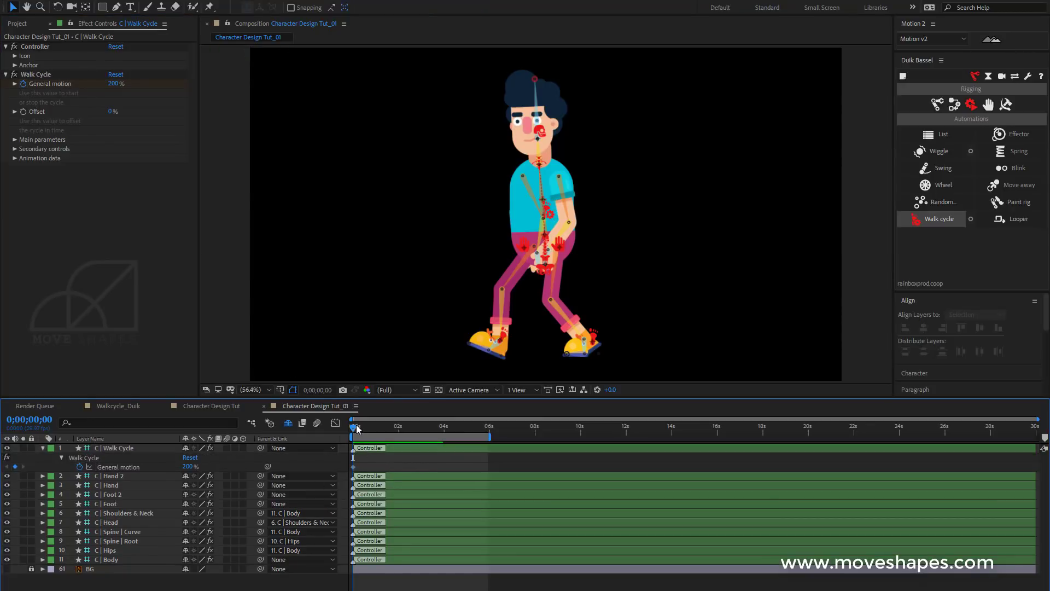
Add a second General motion keyframe at 0;00;01;00 and return the playhead to the start
key("space")
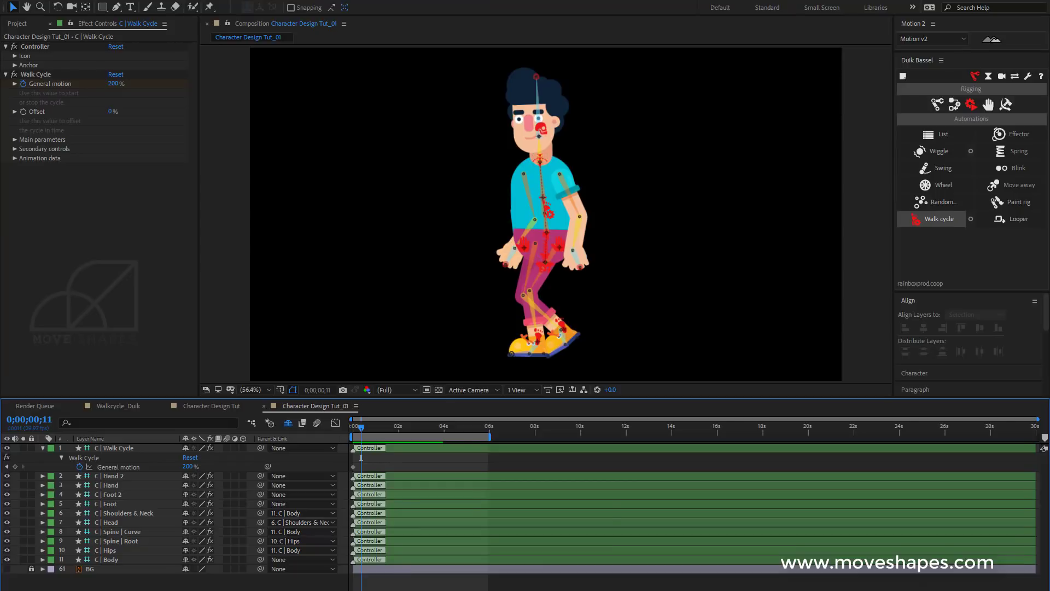
key("=")
left_click_drag(371, 425, 397, 423)
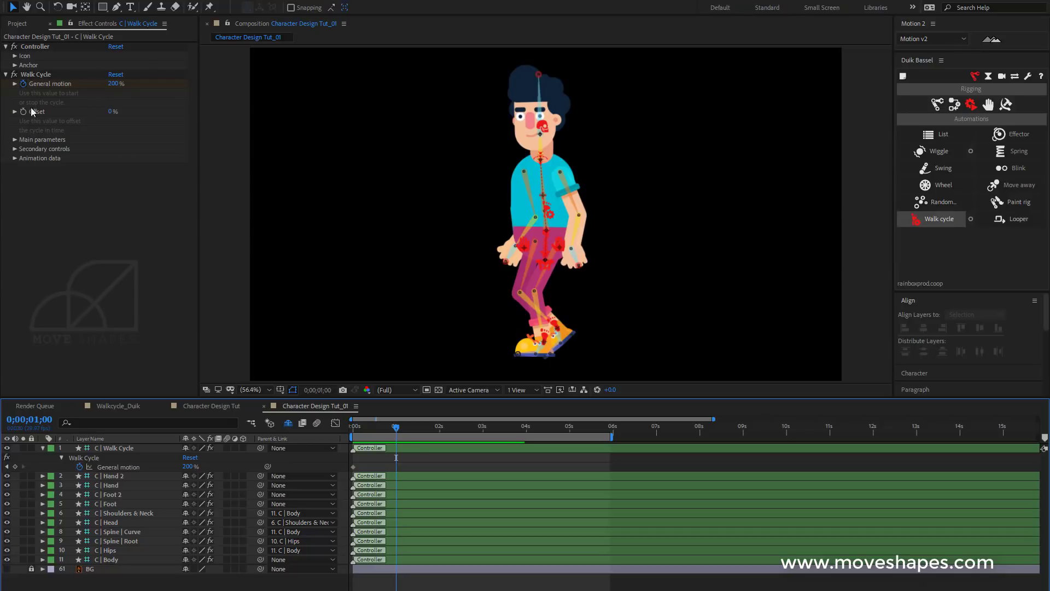
left_click(14, 467)
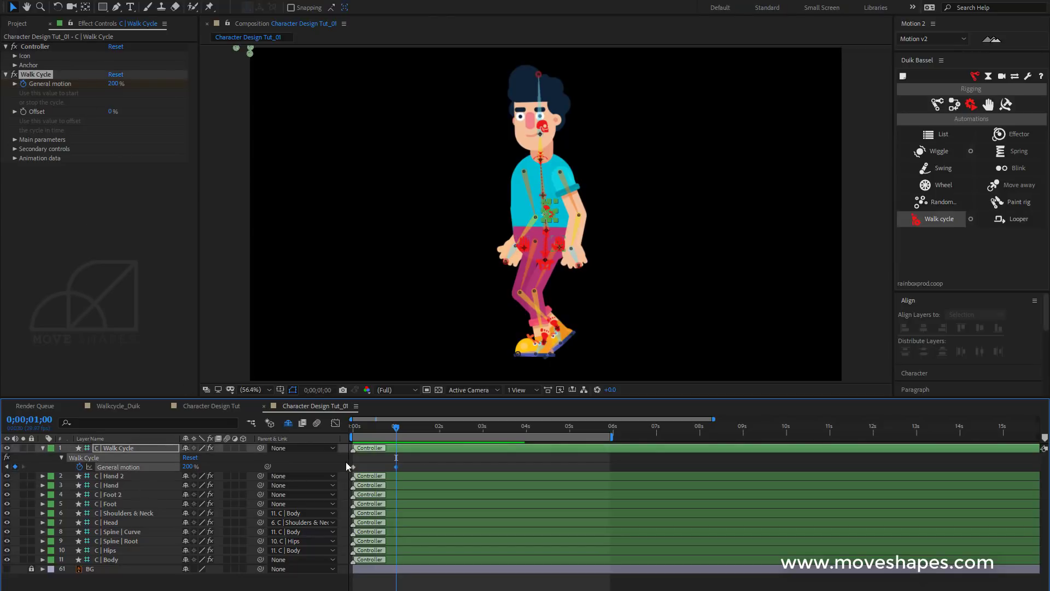
left_click_drag(345, 433, 331, 435)
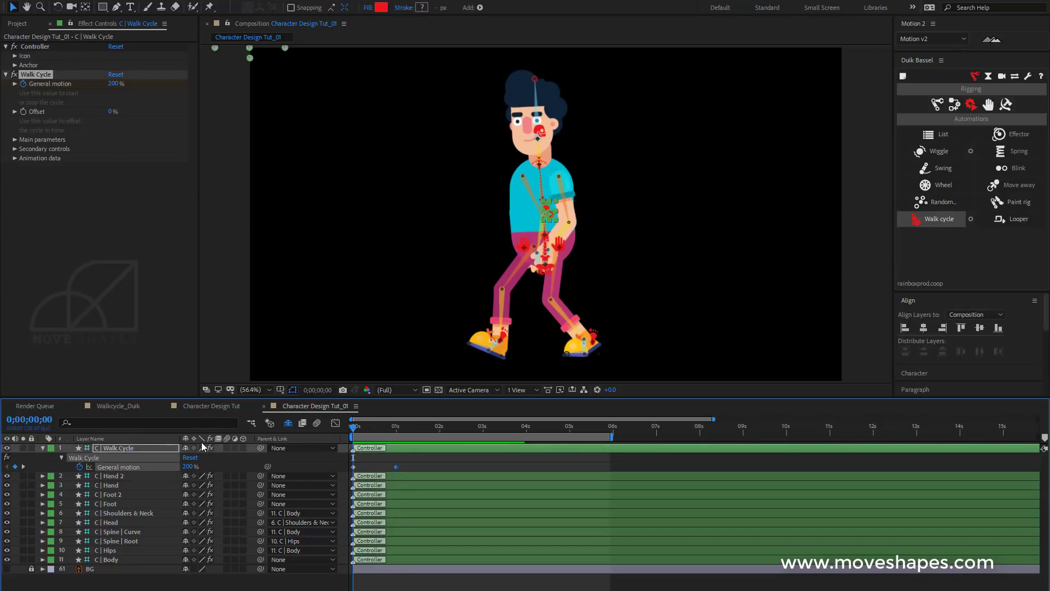
Set the General motion keyframe at 0;00;00;00 to 0% and preview the character starting to walk
left_click(113, 247)
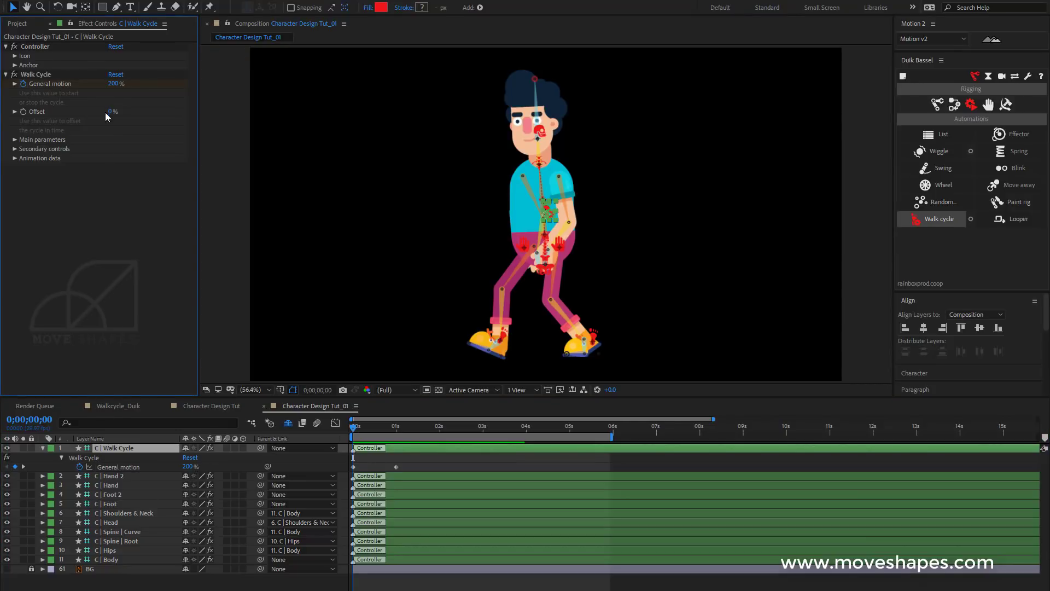
type("0")
key("Return")
left_click(760, 247)
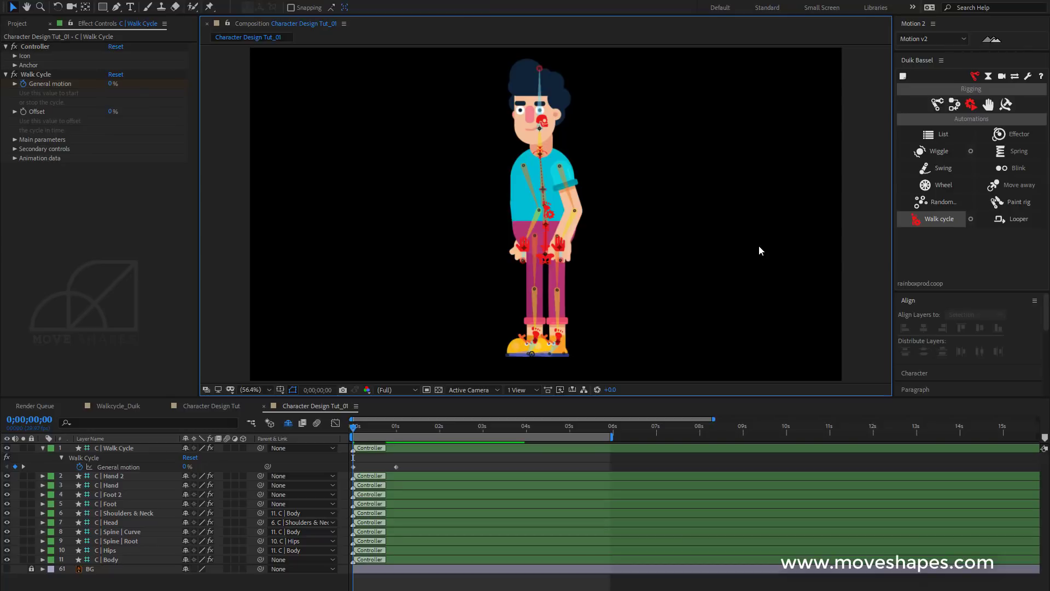
key("space")
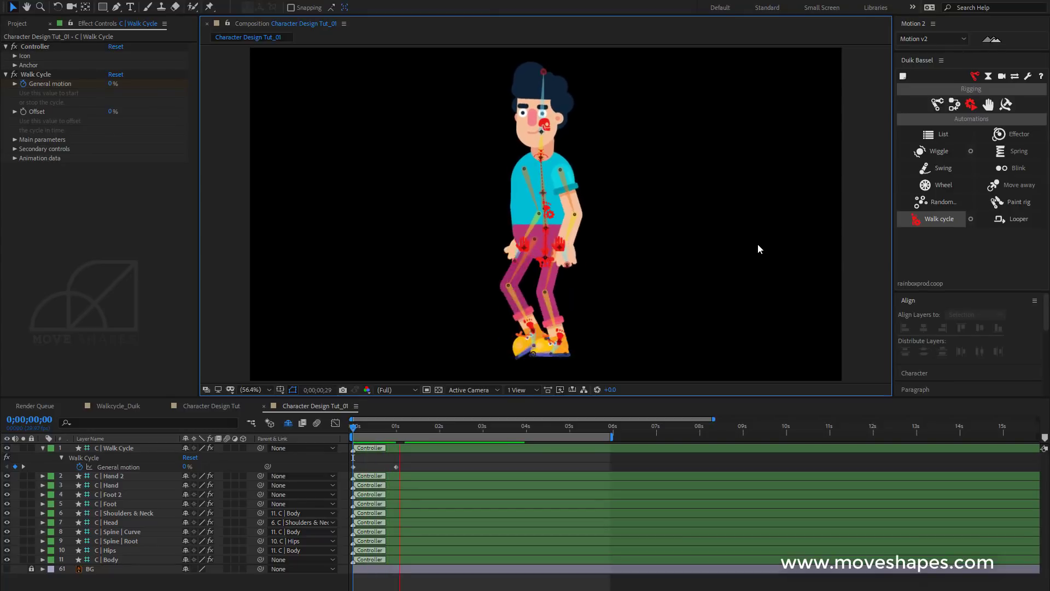
Add a General motion keyframe holding 200% shortly after two seconds, set General motion to 300% at 0;00;02;27, and preview the speed-up
left_click_drag(356, 429, 479, 428)
left_click(15, 467)
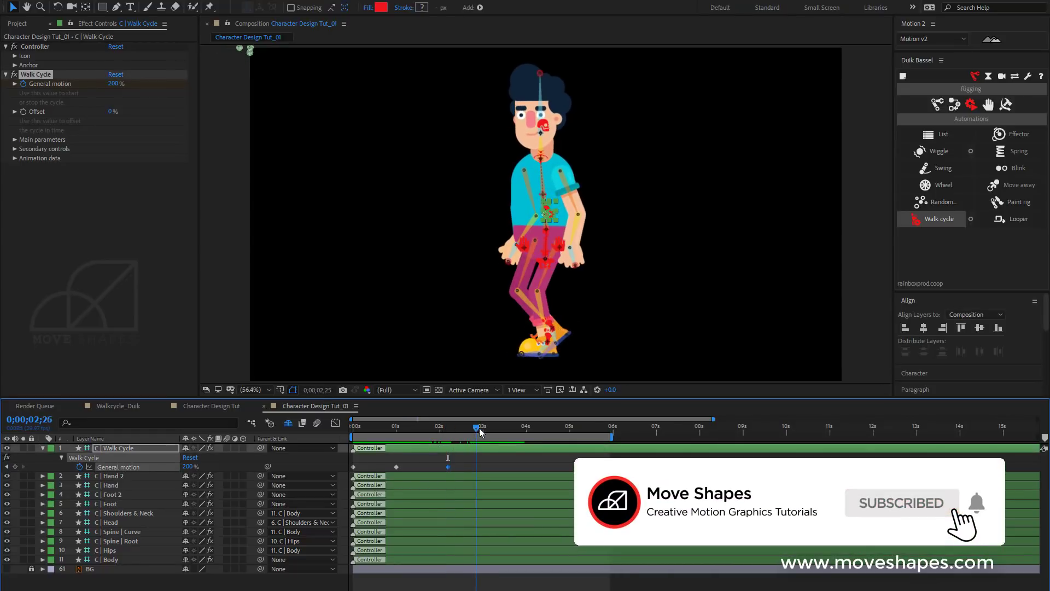
left_click(115, 83)
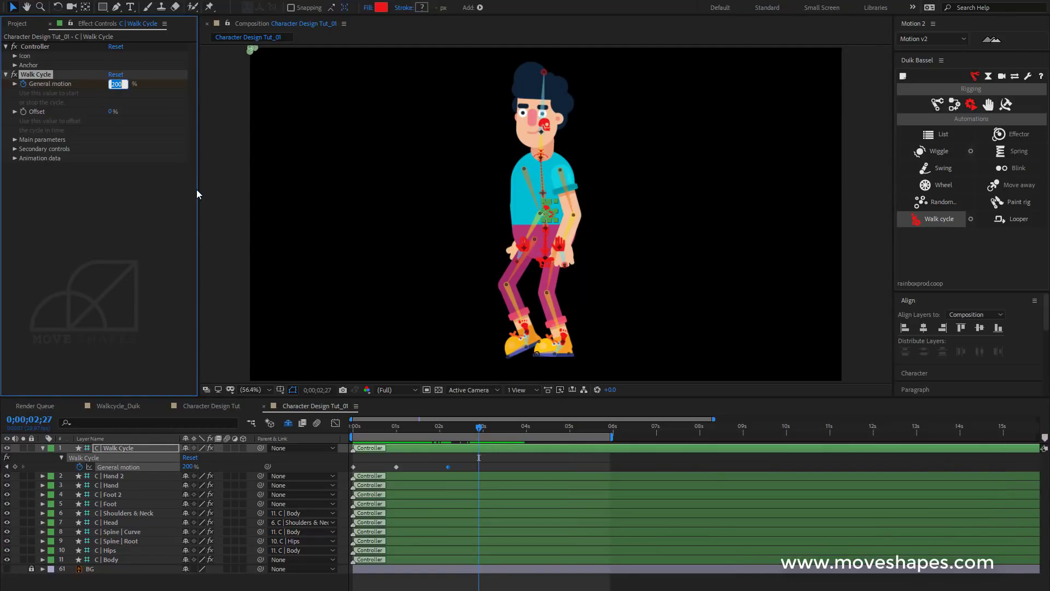
type("300")
key("Return")
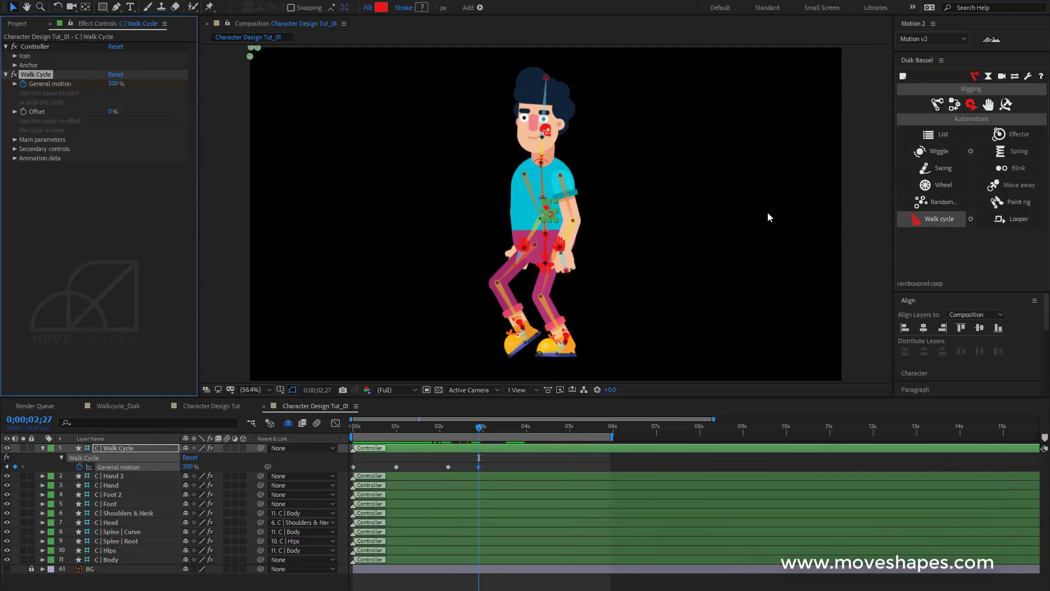
key("space")
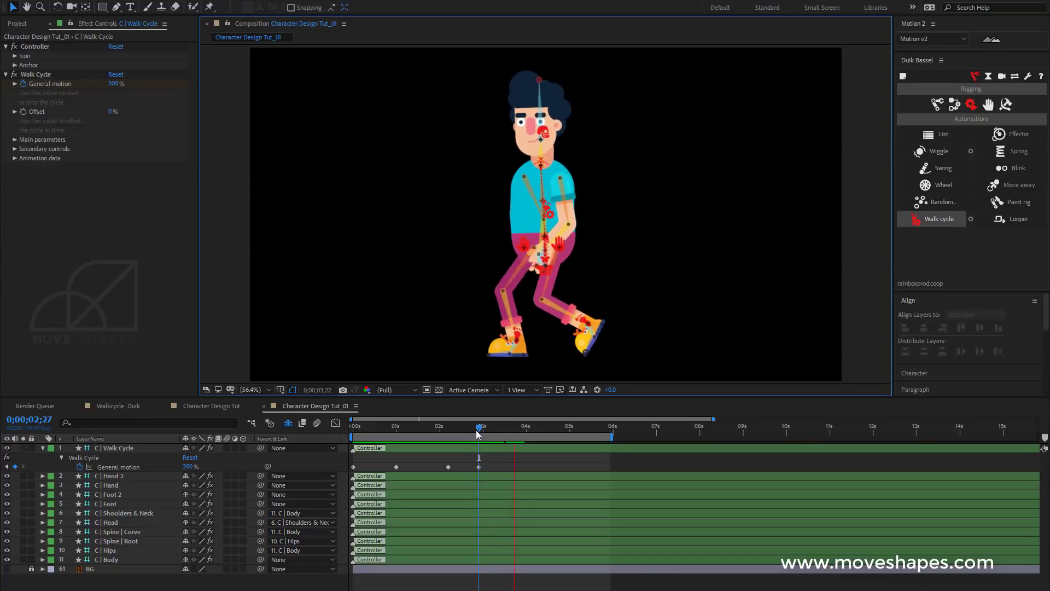
Add a General motion keyframe holding 300% at 0;00;04;15 and set General motion to 0% at 0;00;05;07
left_click(548, 429)
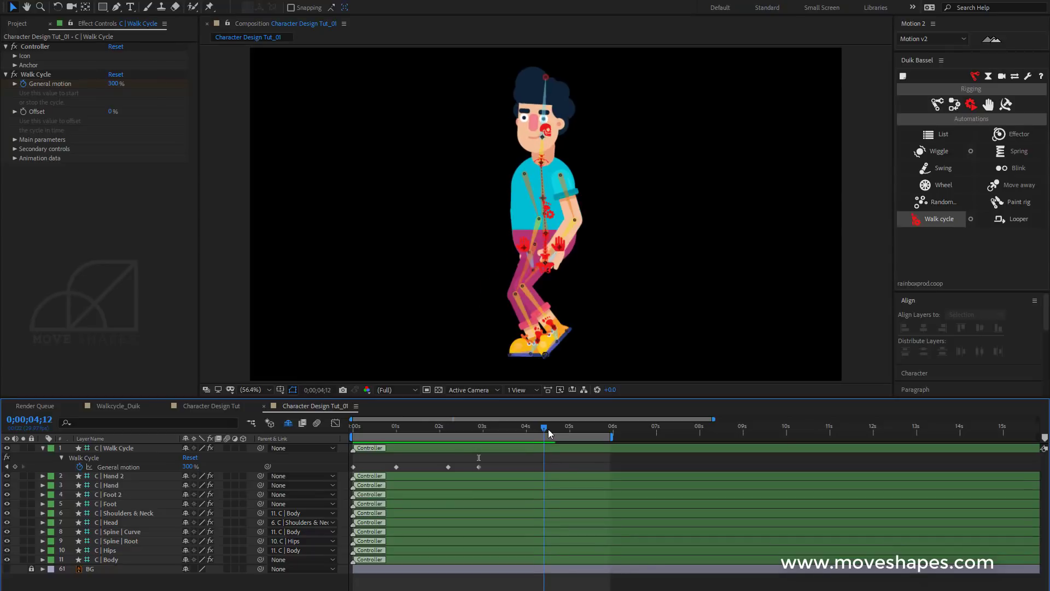
left_click(14, 467)
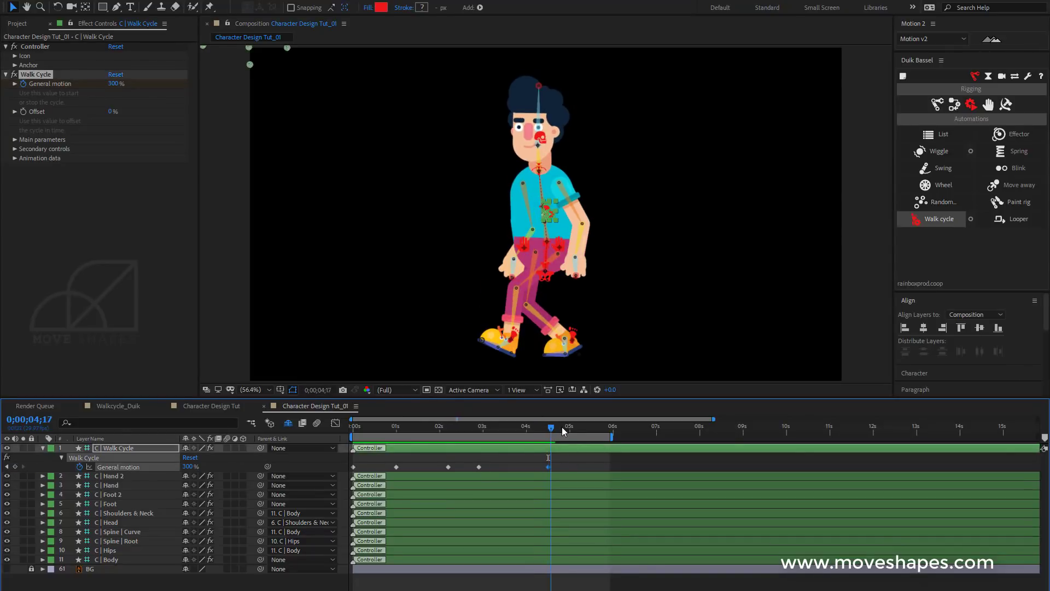
left_click(580, 428)
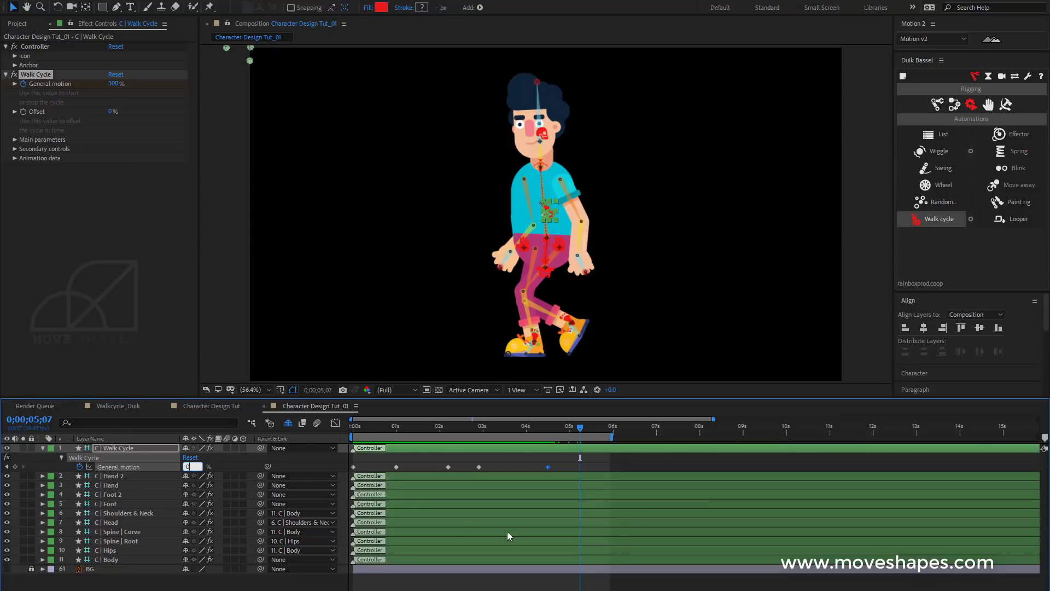
left_click(625, 461)
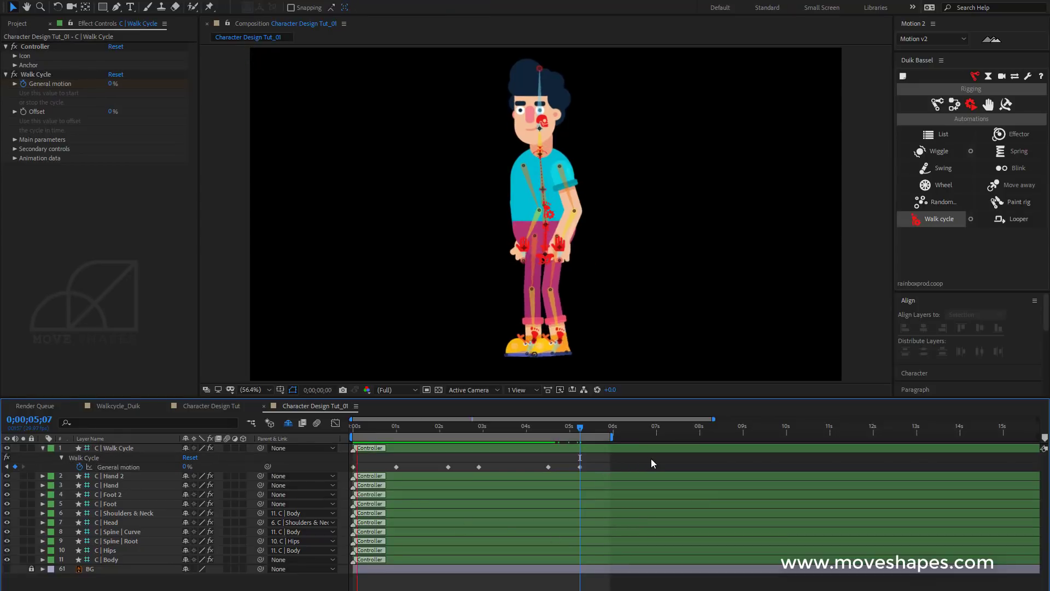